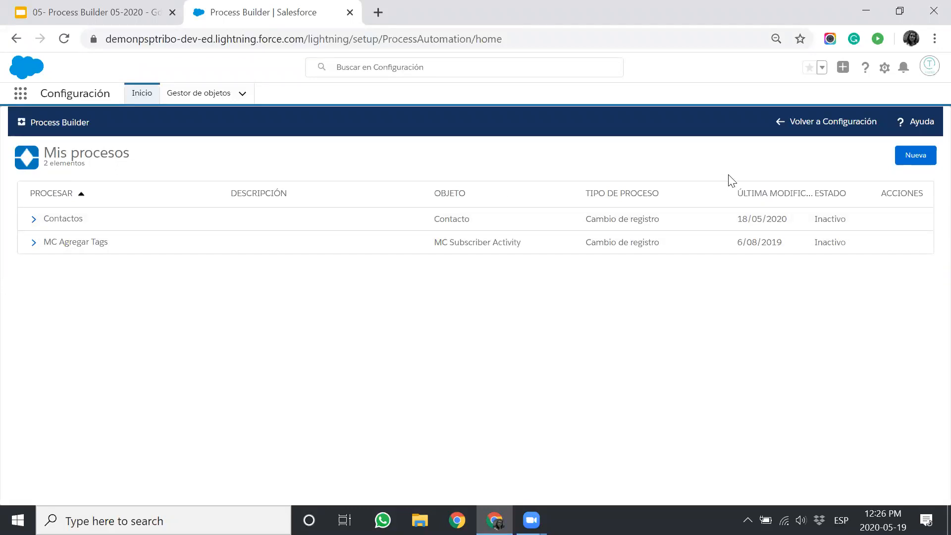
Step: Create a process named Oportunidades with the description "Proceso para todas mis oportunidades", starting when "Un registro cambia"
left_click(915, 155)
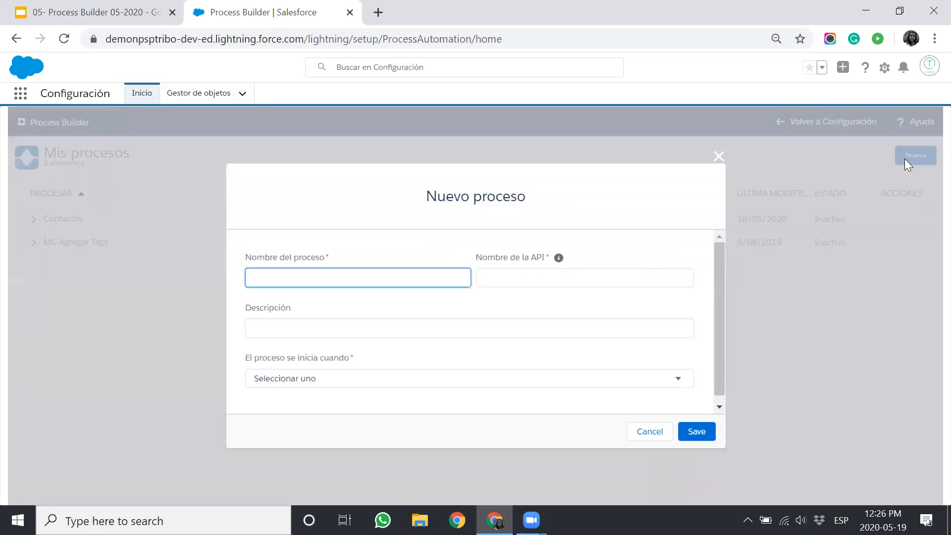
type("Oportunidades")
left_click(604, 339)
type("Proceso para todas mis oportunidades")
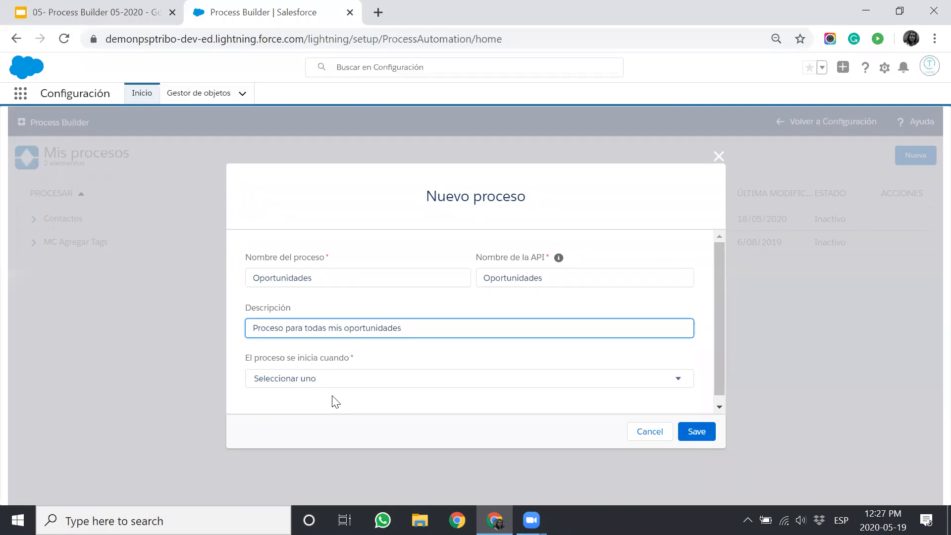
left_click(343, 379)
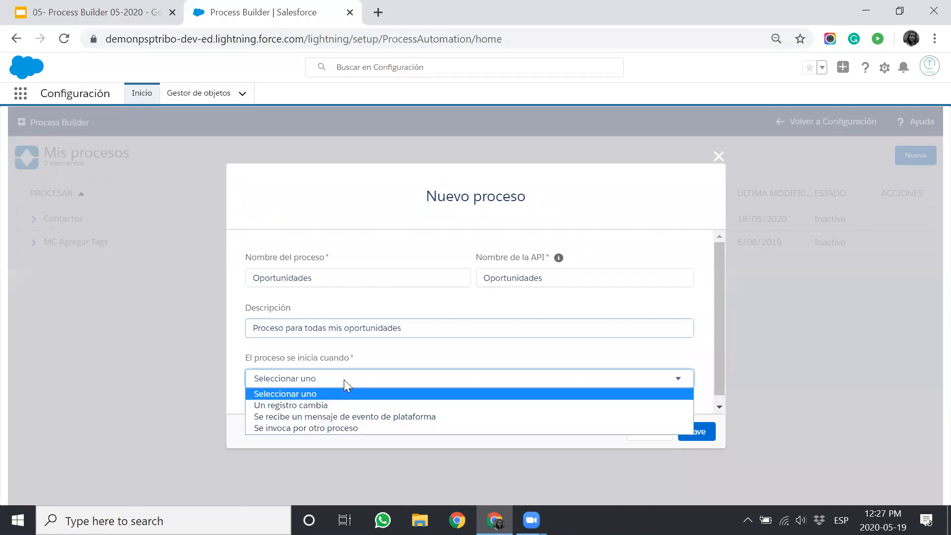
left_click(353, 406)
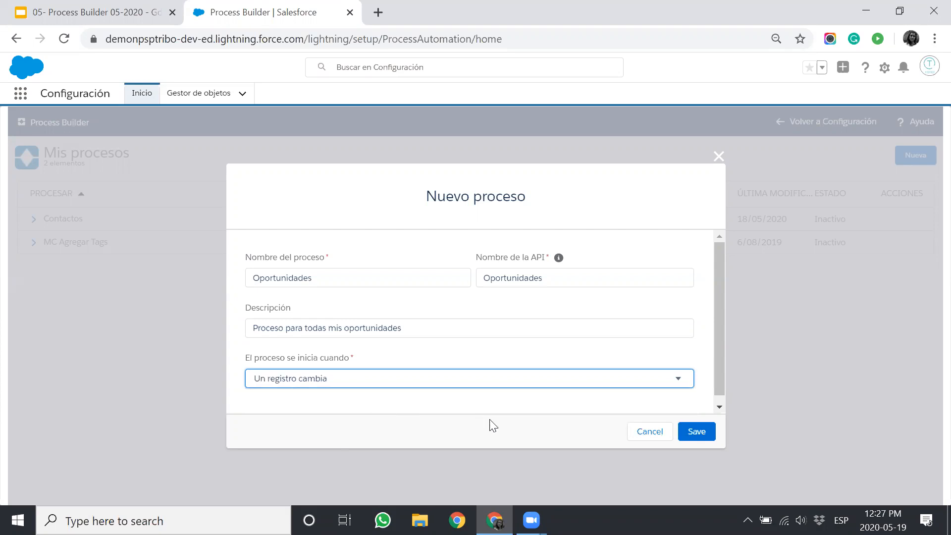
left_click(685, 426)
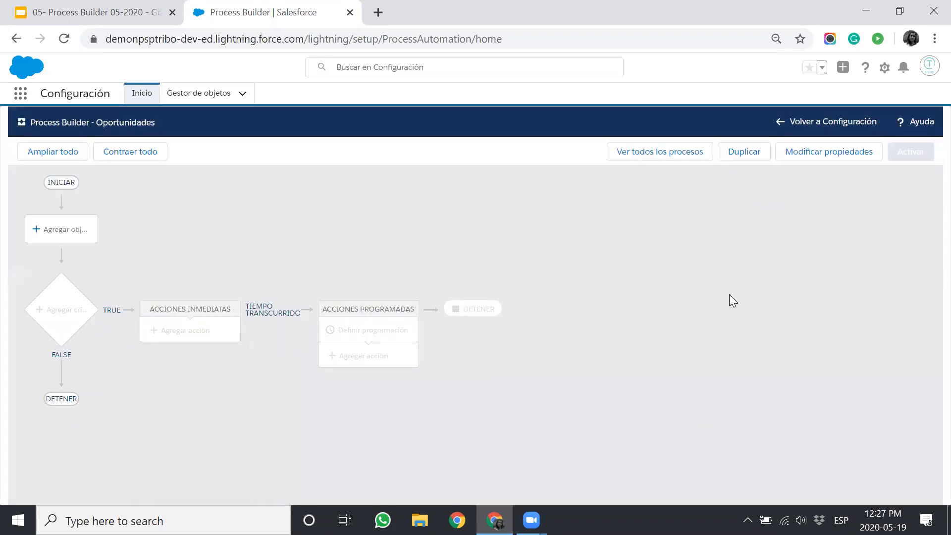
Step: Set the process object to Oportunidad, started "cuando se crea o se modifica un registro", and save it
left_click(934, 39)
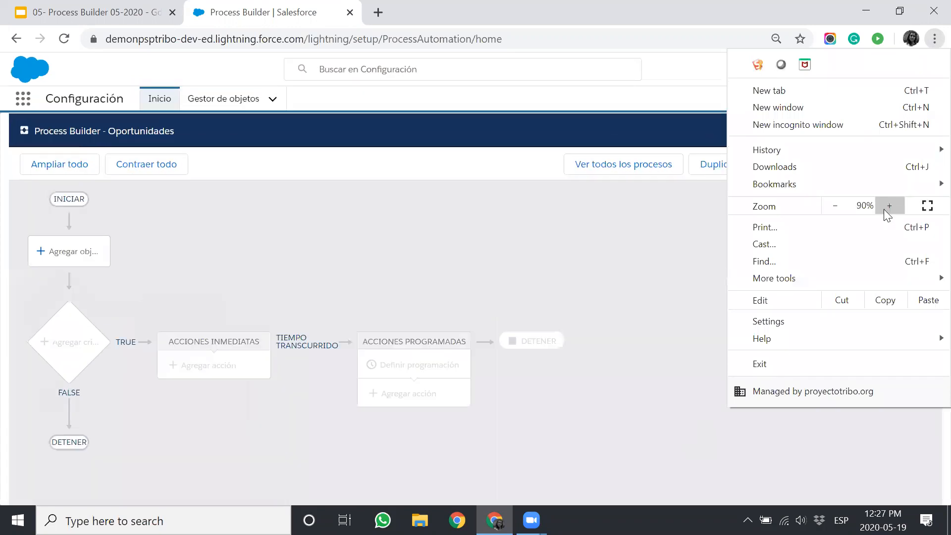
left_click(884, 209)
left_click(612, 264)
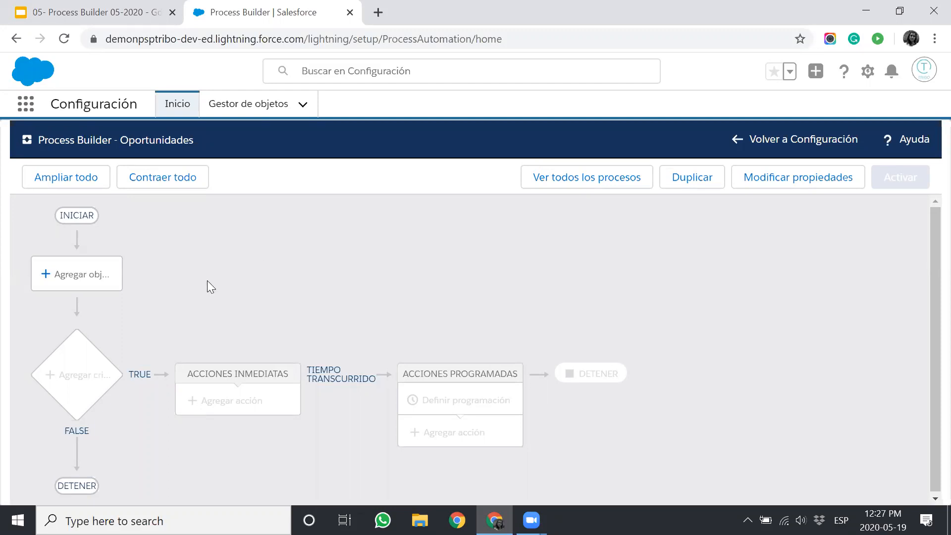
left_click(111, 285)
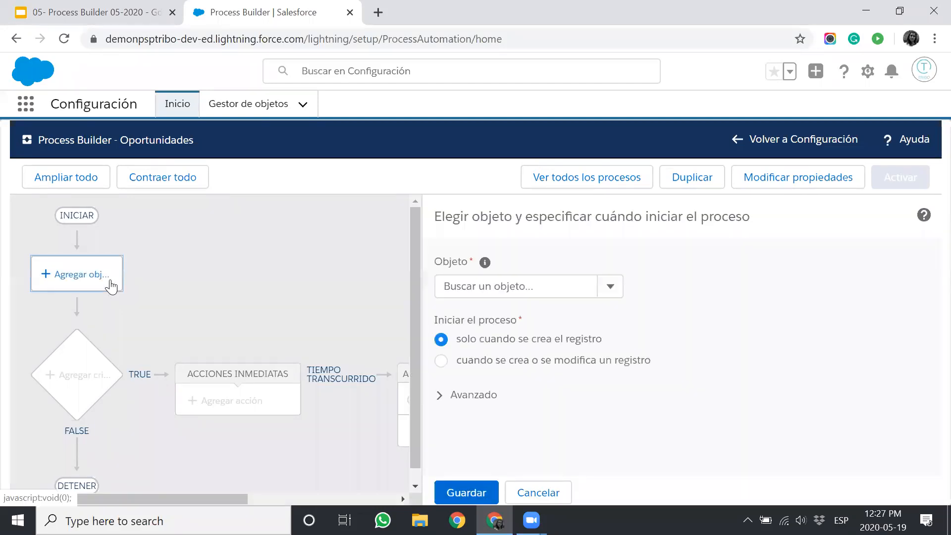
left_click(484, 286)
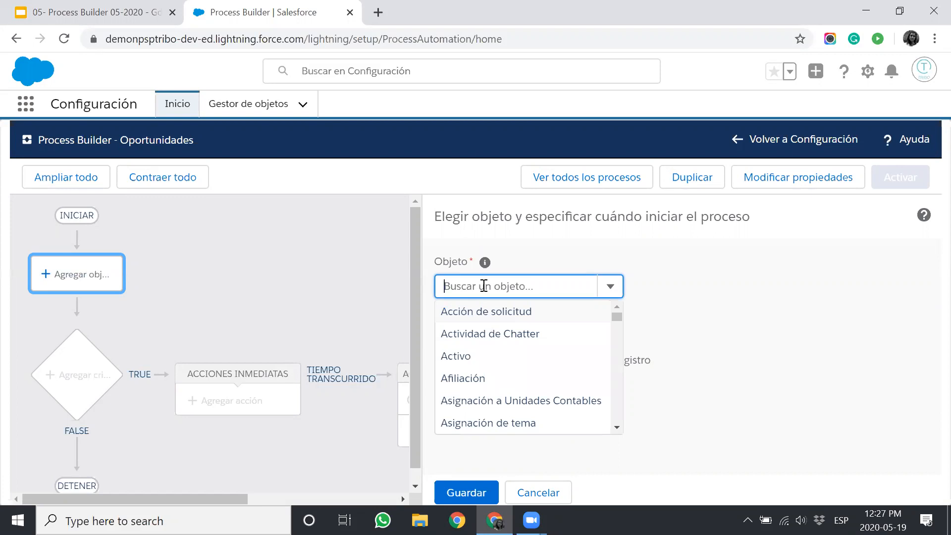
type("opor")
left_click(486, 328)
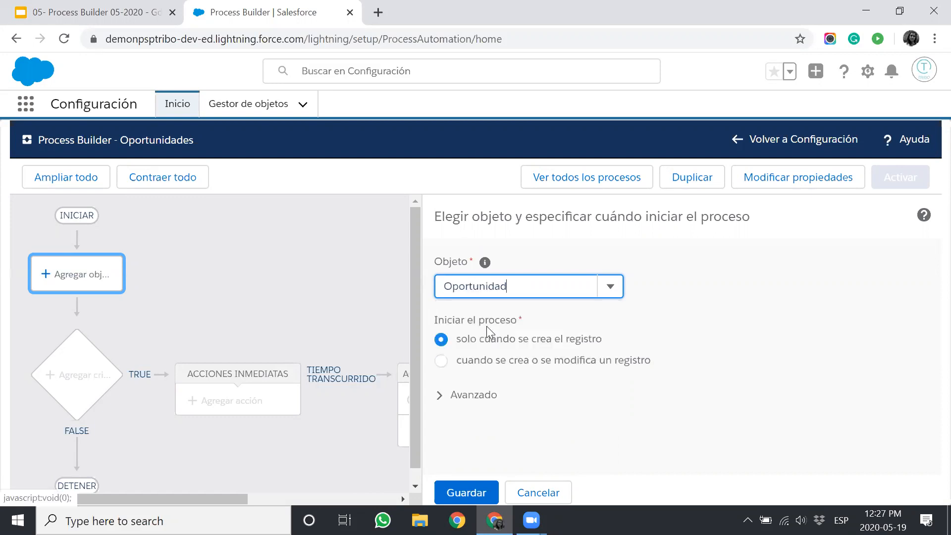
left_click(488, 360)
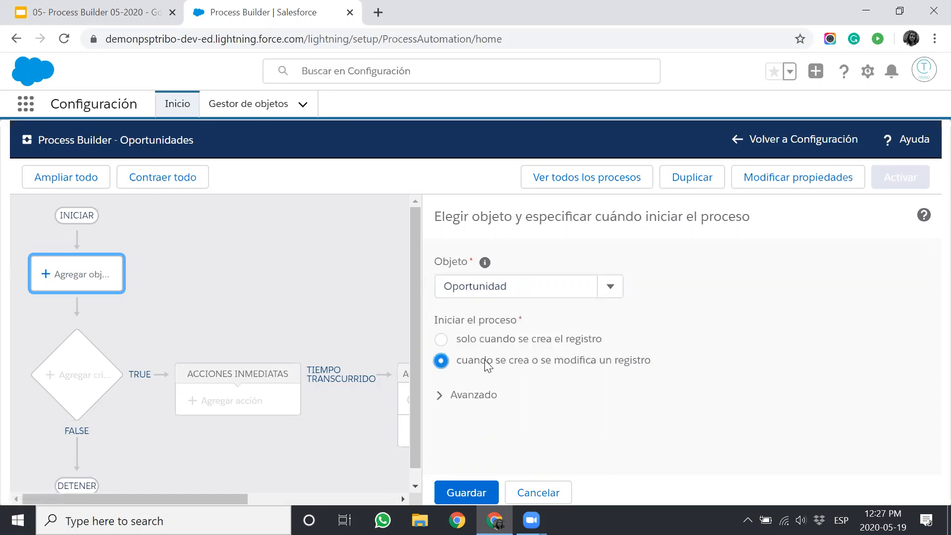
left_click(466, 395)
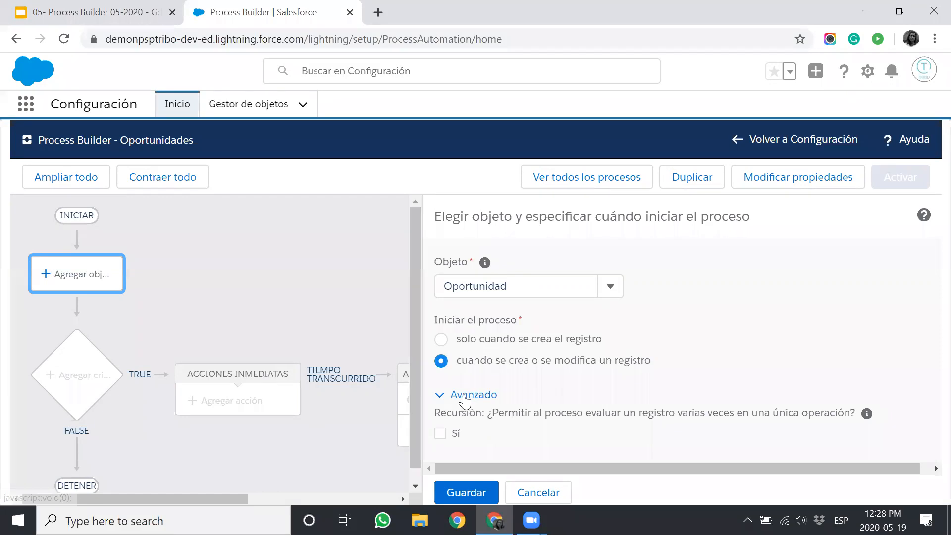
left_click(464, 398)
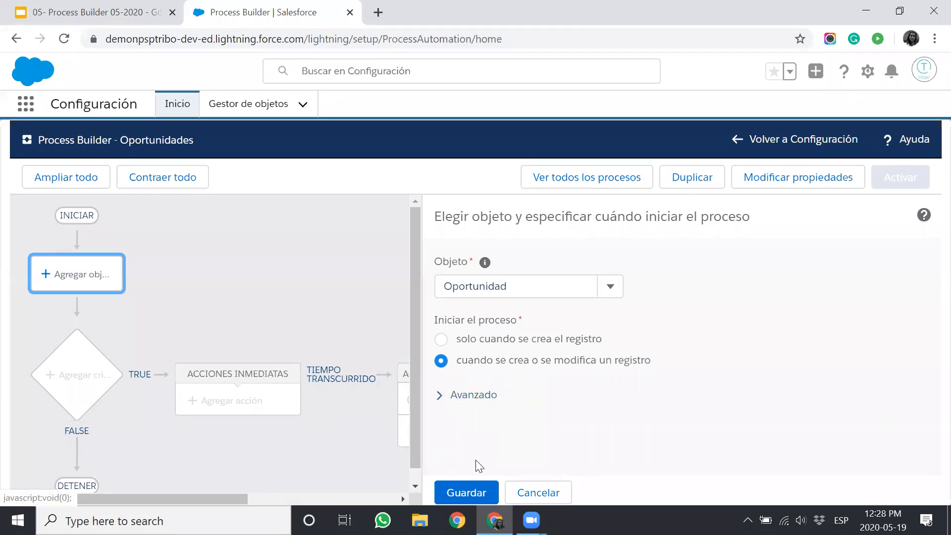
left_click(478, 490)
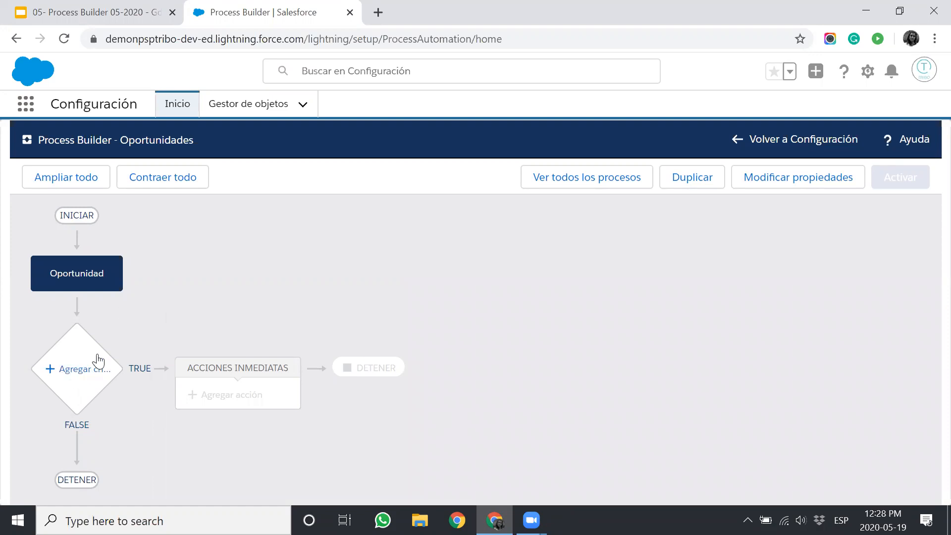
Step: Add a criterion named "Es nueva" and set its actions to run when "La fórmula es verdadera"
left_click(84, 367)
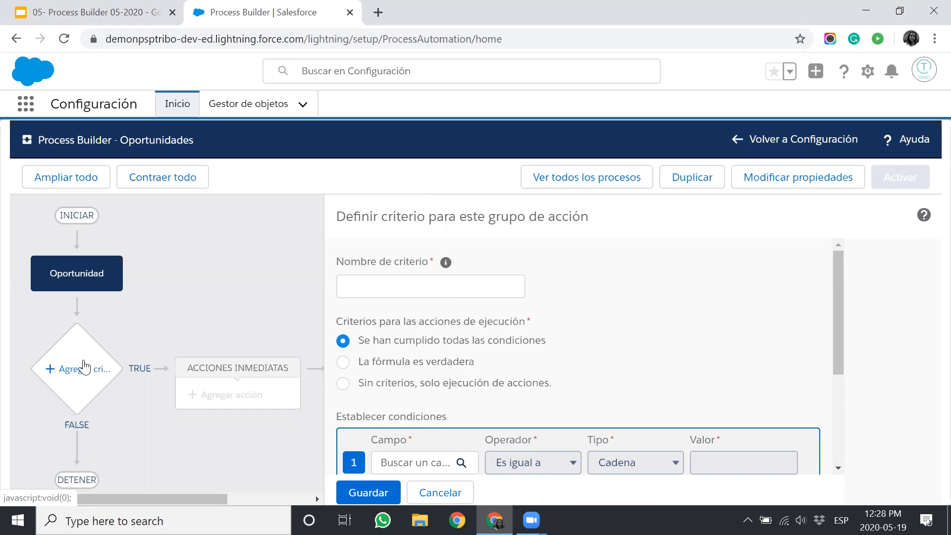
left_click(394, 293)
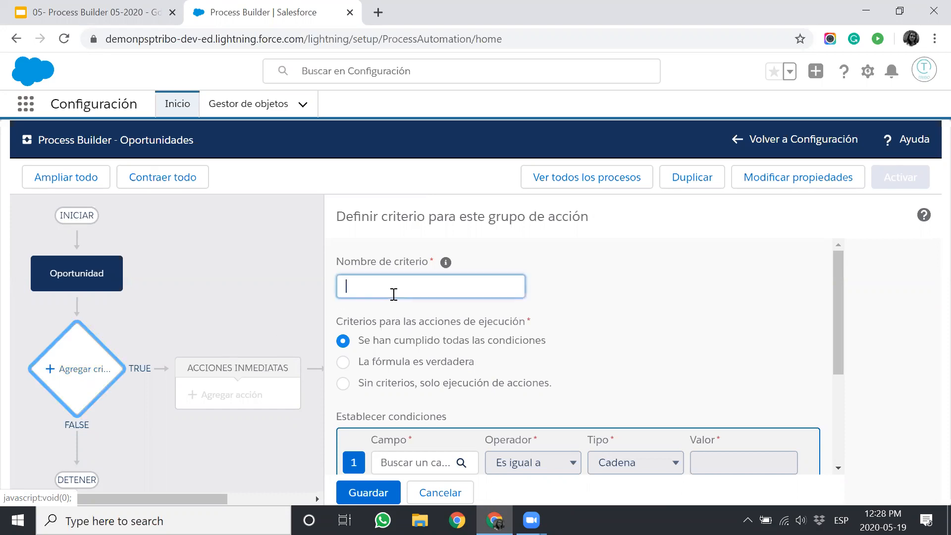
type("ES")
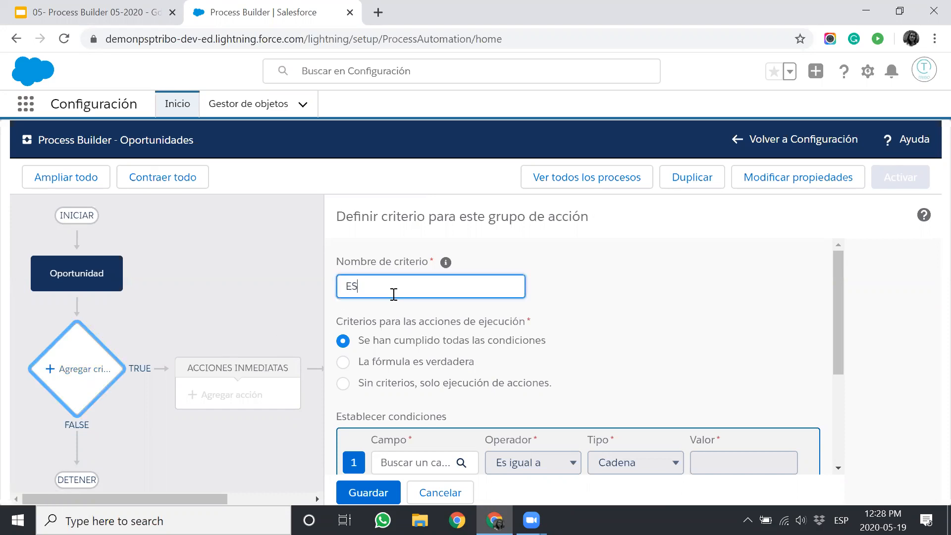
key("BackSpace")
type("S NUEVA")
key("BackSpace")
key("BackSpace")
key("BackSpace")
key("BackSpace")
key("BackSpace")
key("BackSpace")
key("BackSpace")
type("s nueva crear tareas")
left_click_drag(394, 294, 465, 291)
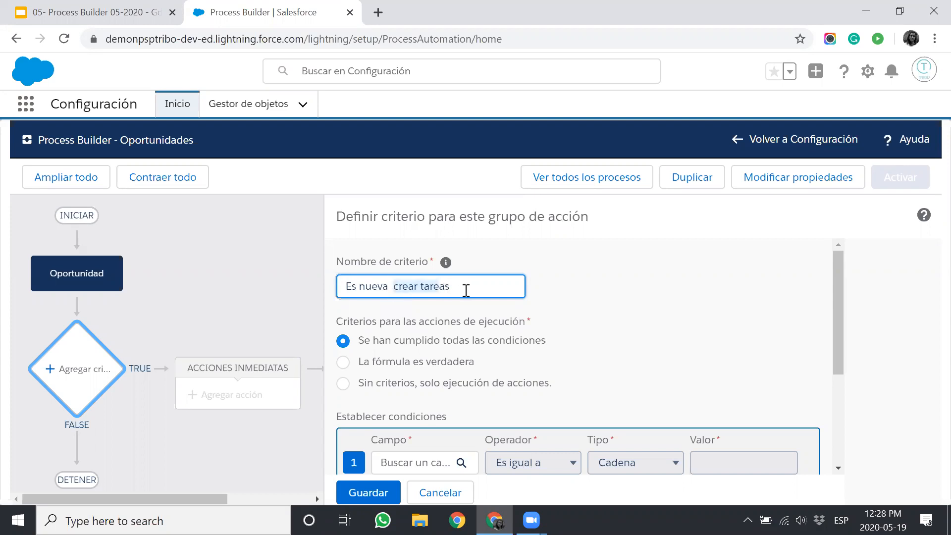
key("BackSpace")
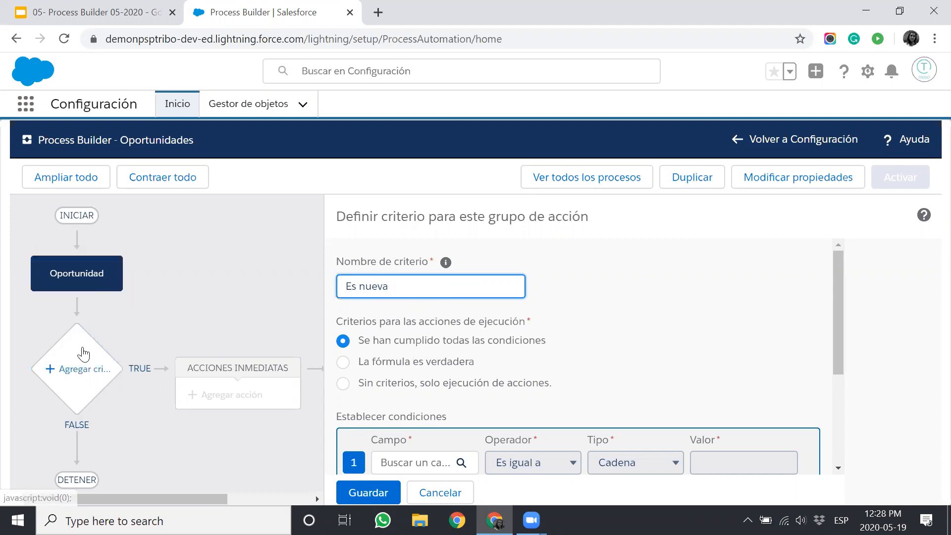
scroll(483, 394, "down", 1)
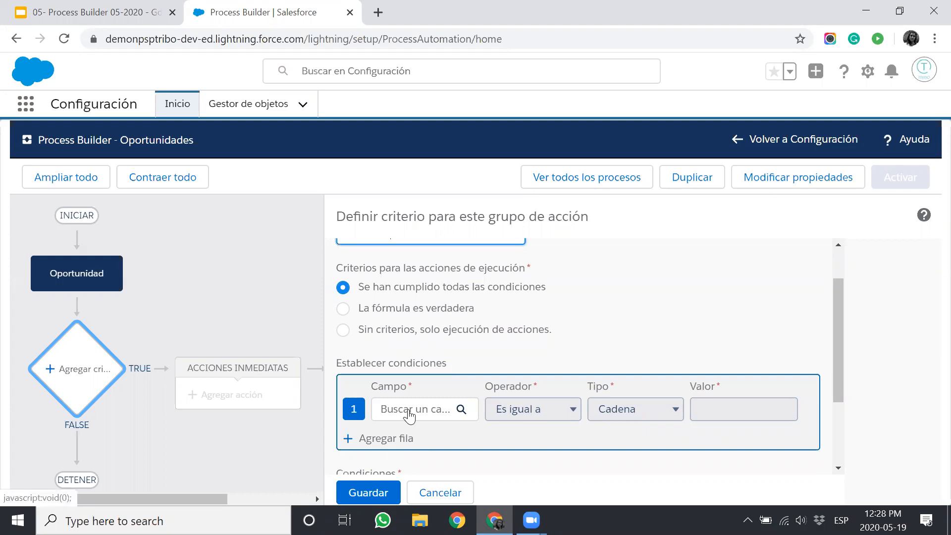
left_click(419, 312)
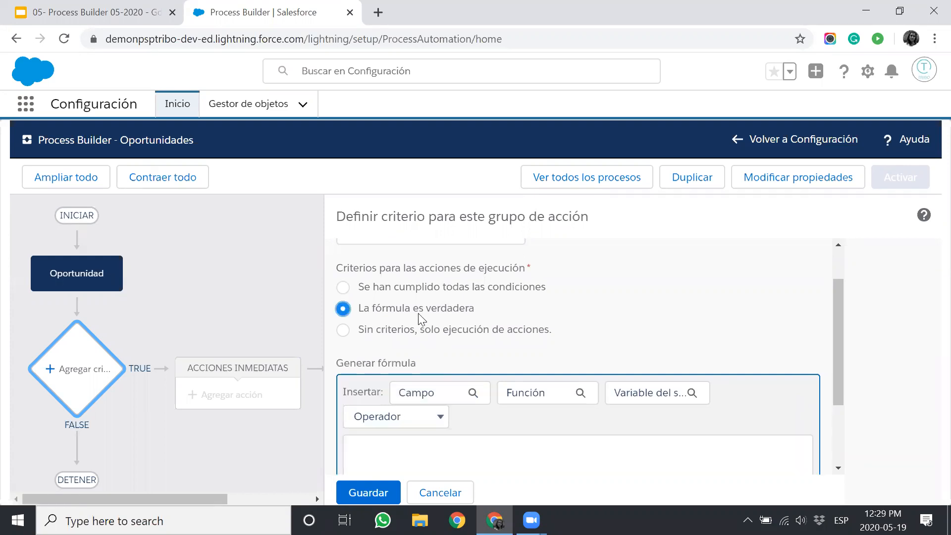
scroll(418, 313, "down", 1)
left_click(388, 410)
type("ISNE")
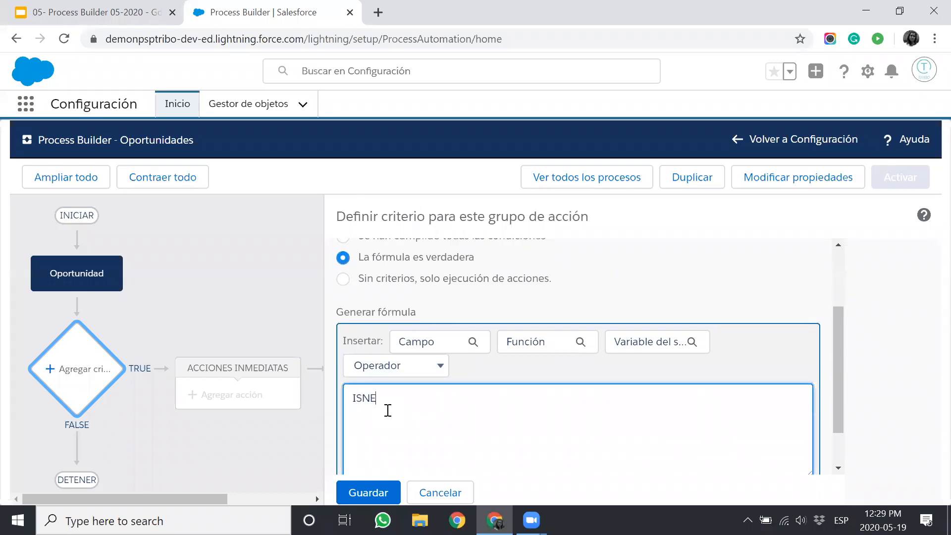
type("W()")
left_click_drag(407, 403, 310, 386)
key("BackSpace")
Step: Insert the ISNEW function from all function categories into the criterion's formula
left_click(517, 346)
left_click(376, 319)
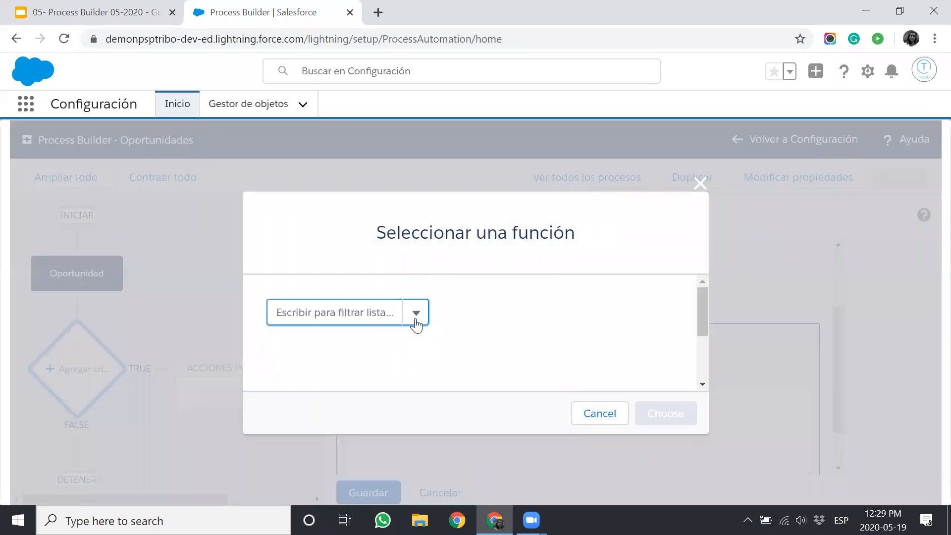
left_click(416, 321)
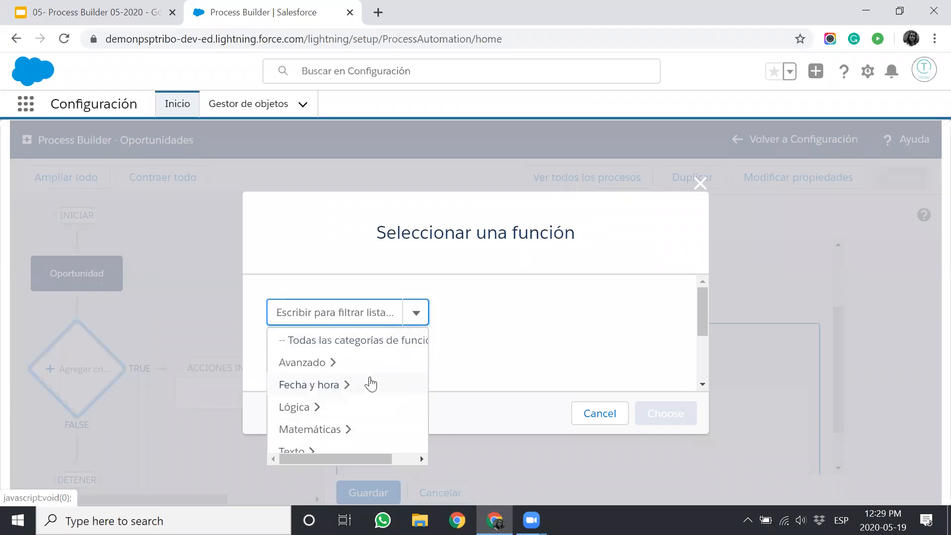
left_click(372, 345)
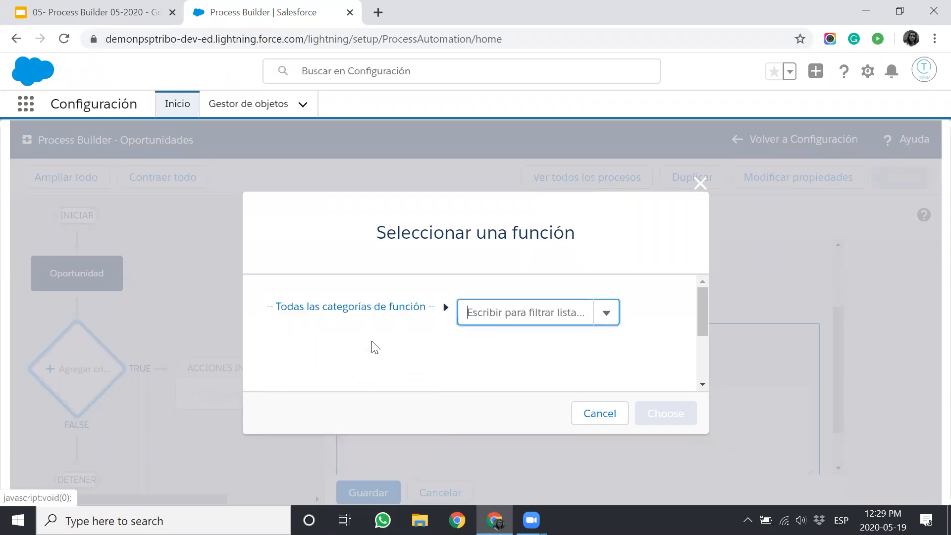
type("ISNEW")
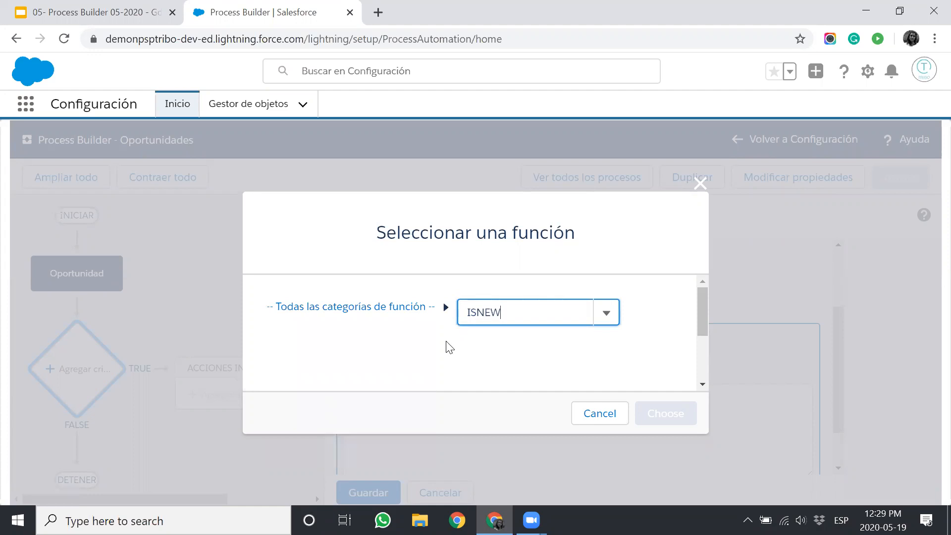
left_click(501, 342)
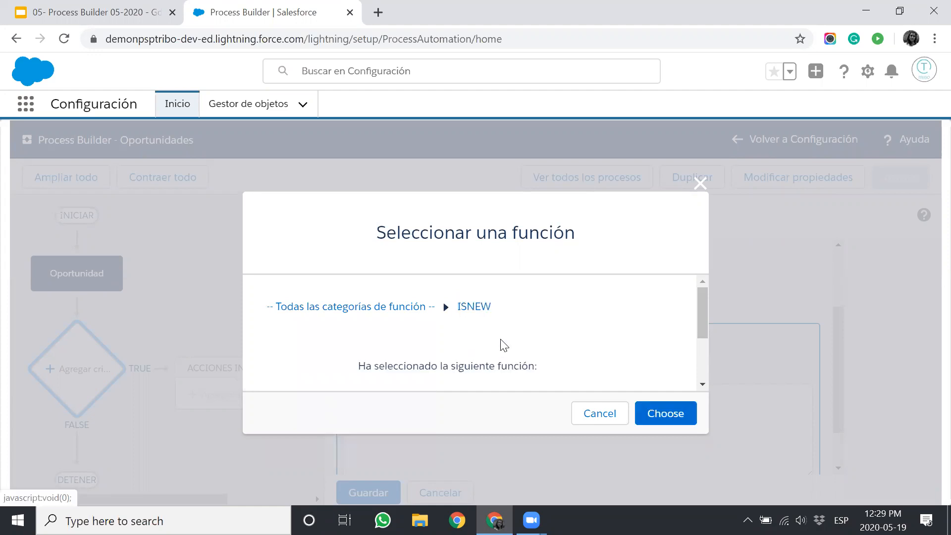
scroll(527, 356, "down", 2)
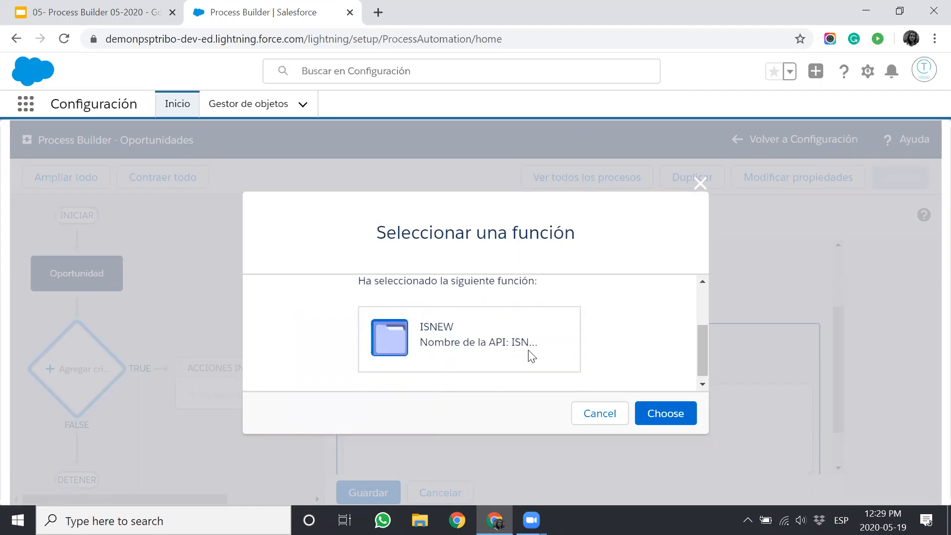
left_click(652, 411)
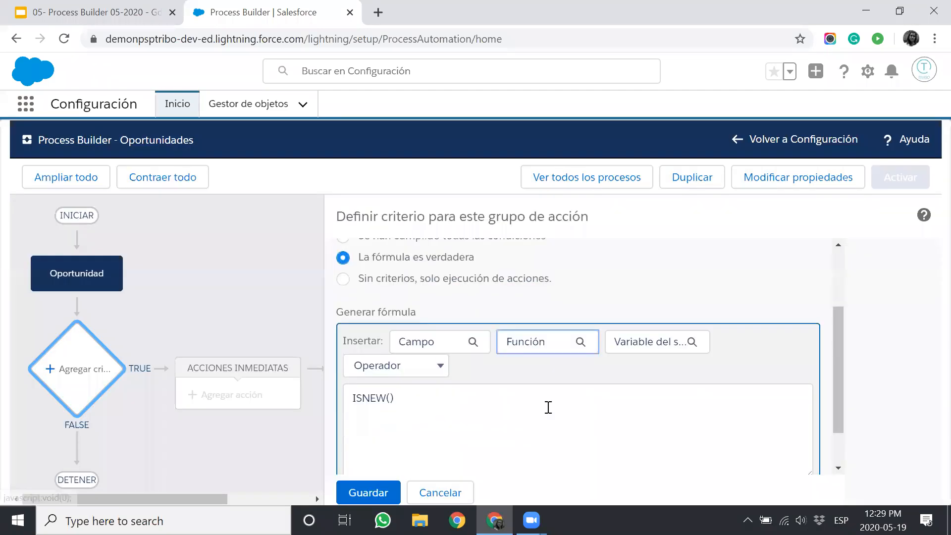
left_click_drag(394, 397, 350, 399)
left_click(422, 403)
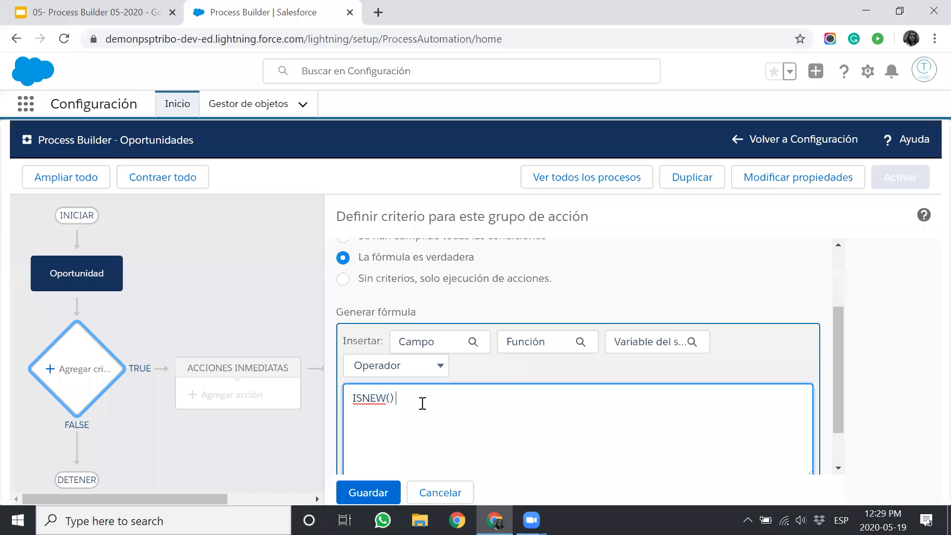
Step: Expand the advanced options of the Es nueva criterion and save the criterion
scroll(422, 403, "down", 1)
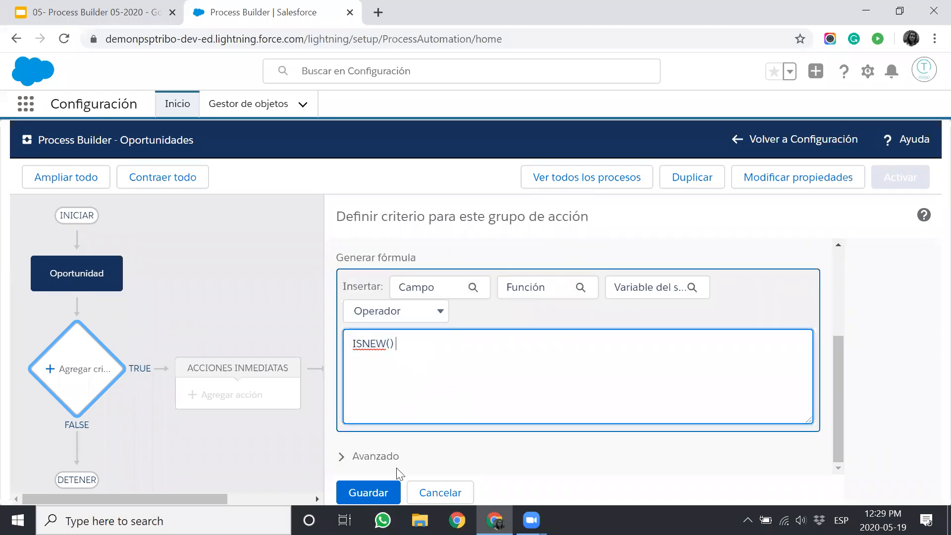
left_click(384, 456)
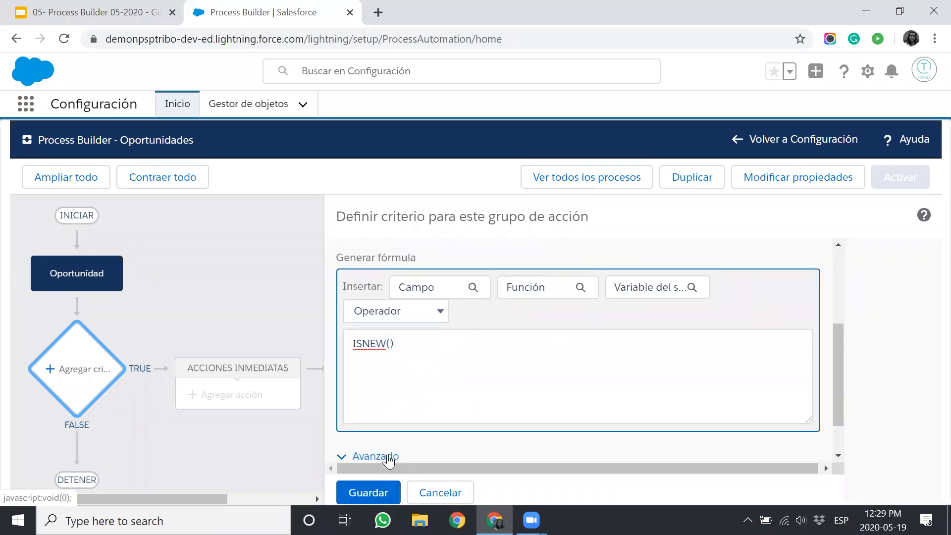
scroll(389, 454, "down", 1)
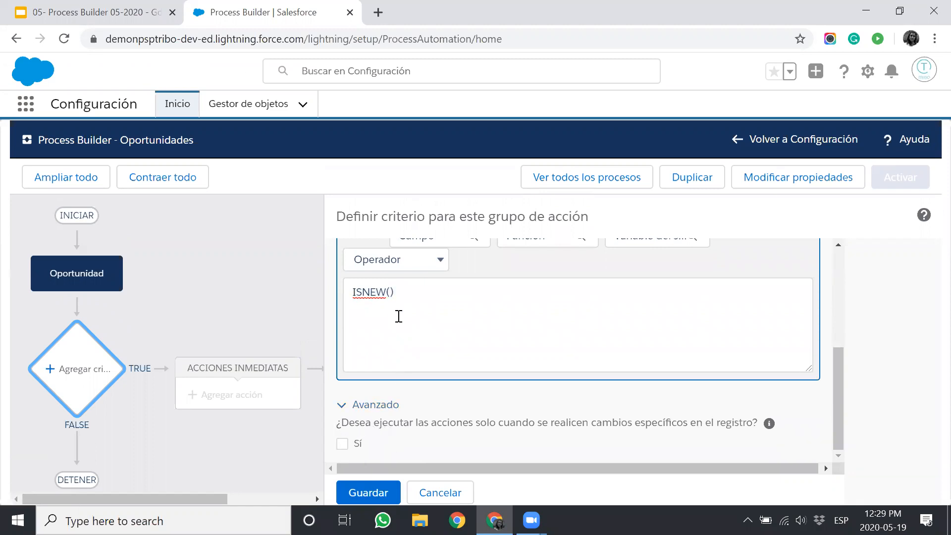
left_click(377, 495)
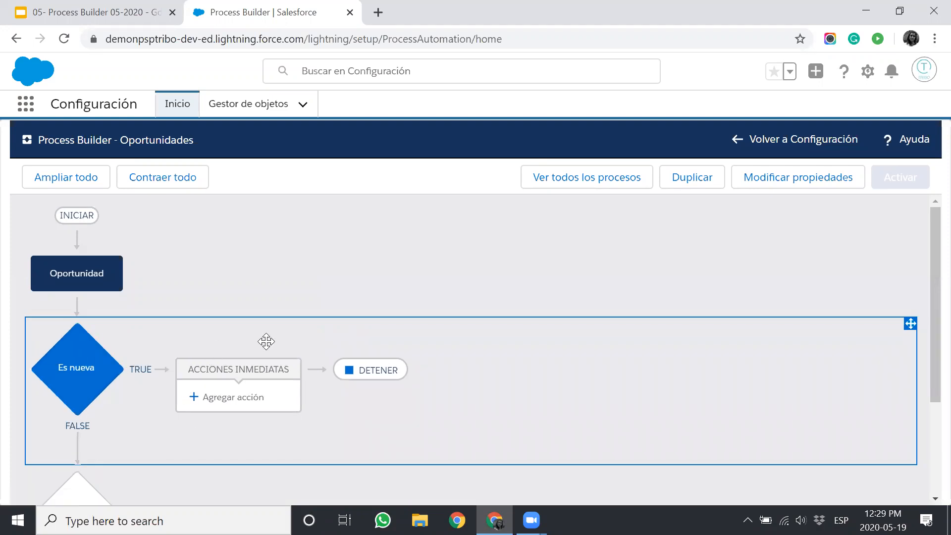
Step: Add an immediate action of type "Crear un registro" to the Es nueva criterion and name it "Nueva Tarea"
left_click(246, 407)
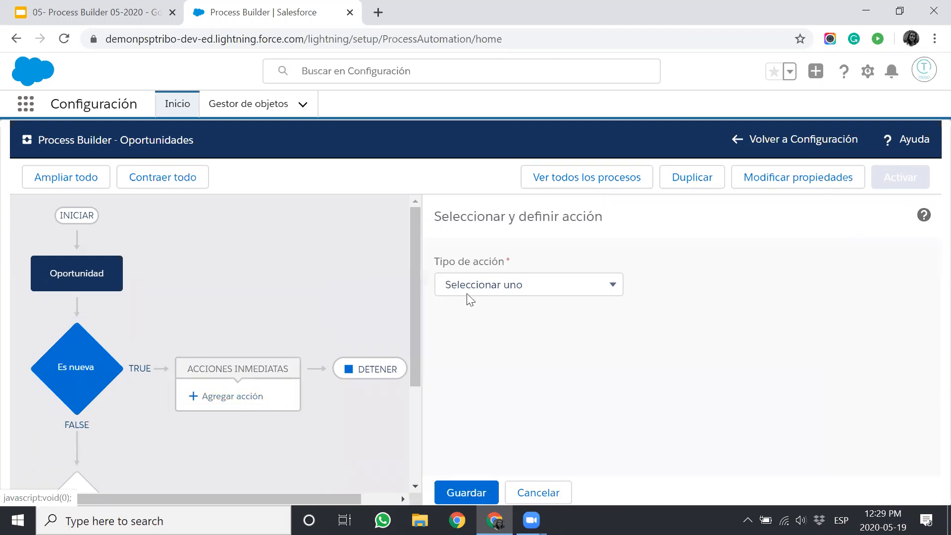
left_click(496, 288)
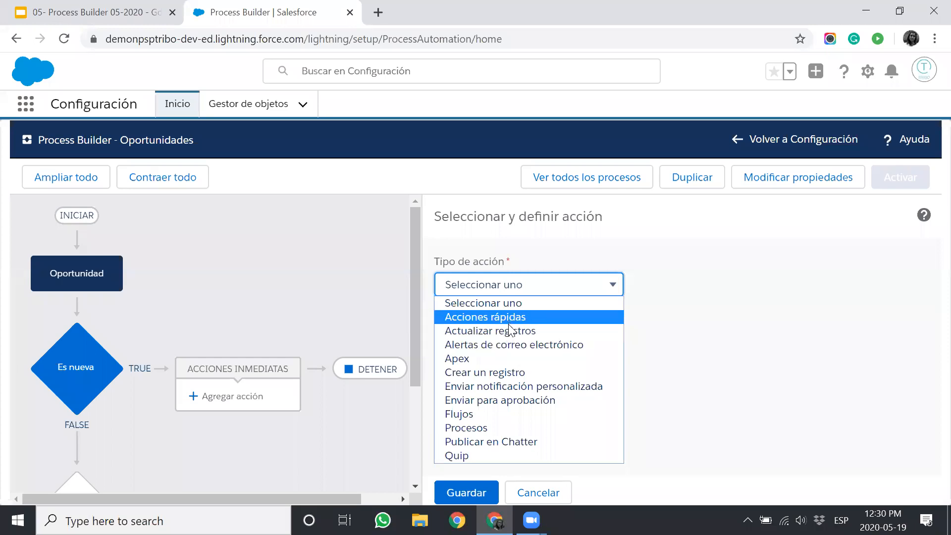
left_click(505, 372)
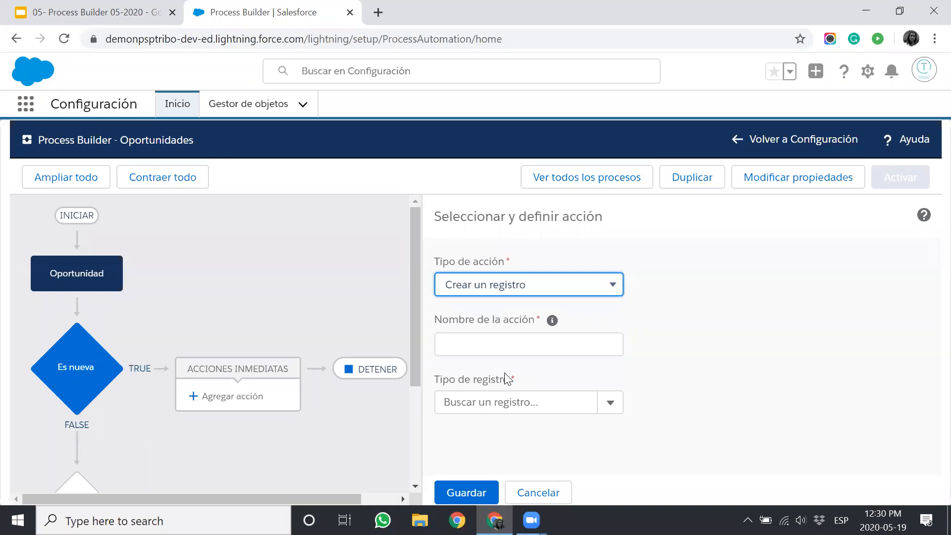
left_click(506, 350)
type("nUEVA")
key("BackSpace")
key("BackSpace")
key("BackSpace")
key("BackSpace")
key("BackSpace")
type("Nueva")
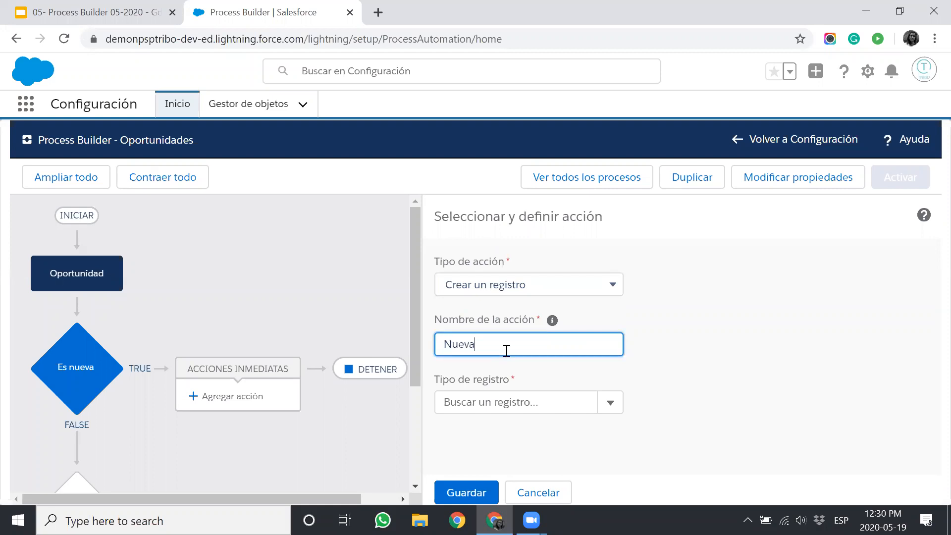
type(" Tarea")
Step: Set the record type that the Nueva Tarea action creates to Tarea
left_click(548, 398)
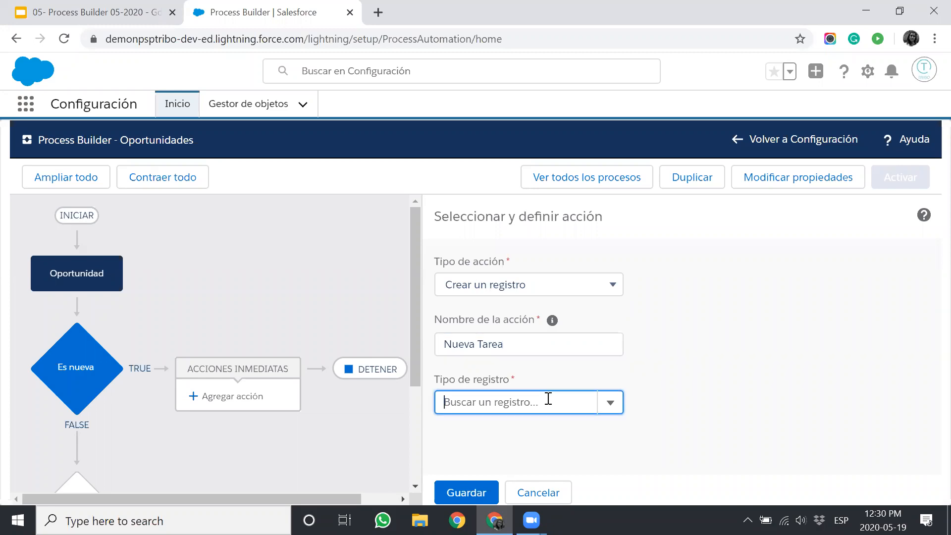
type("ta")
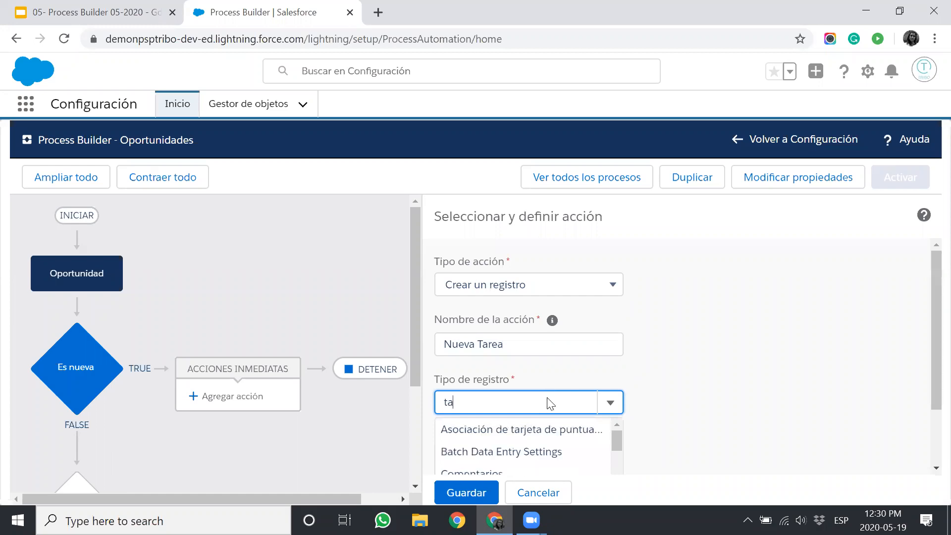
type("re")
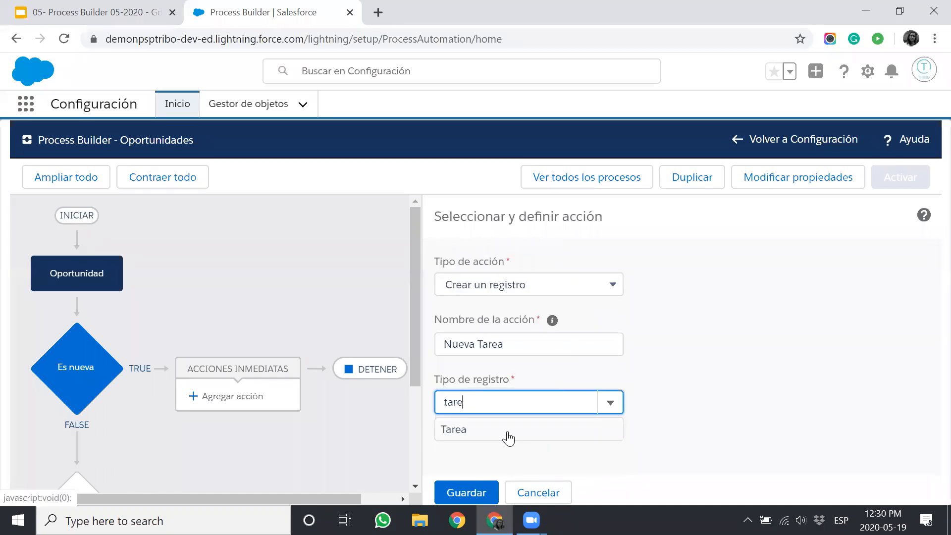
key("ctrl+a")
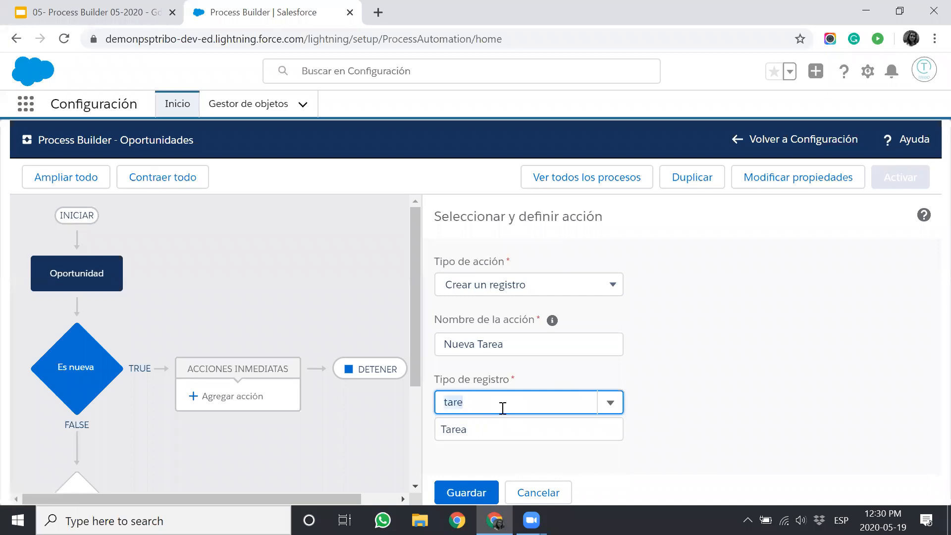
key("BackSpace")
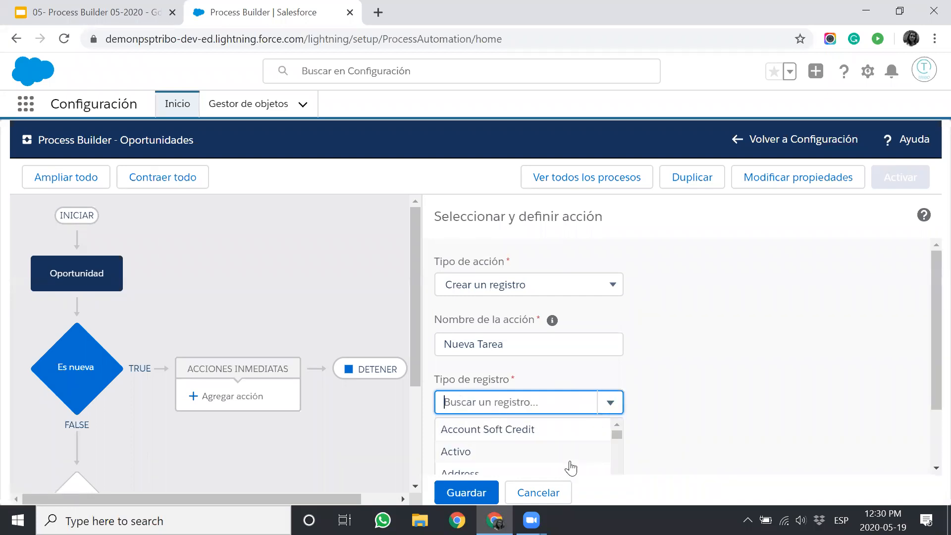
type("tarea")
left_click(521, 434)
scroll(523, 436, "down", 3)
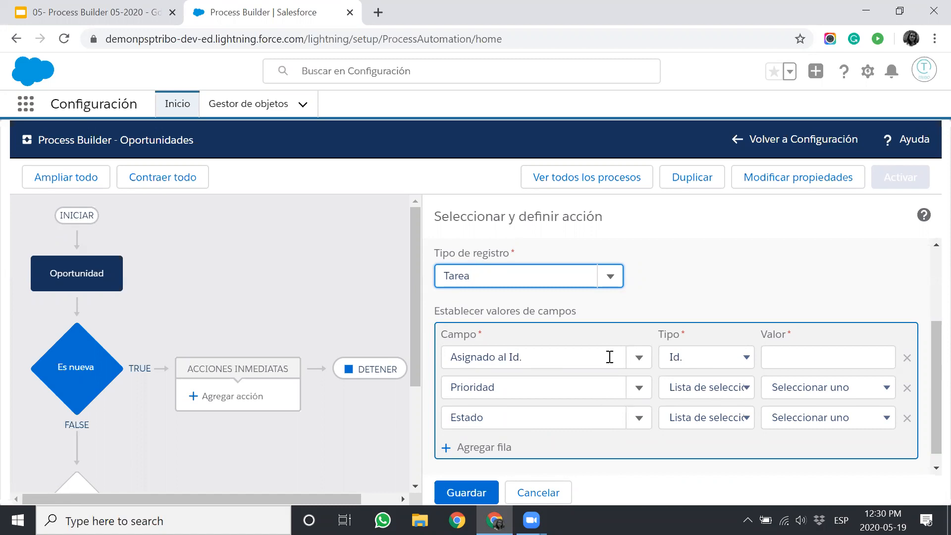
left_click(743, 361)
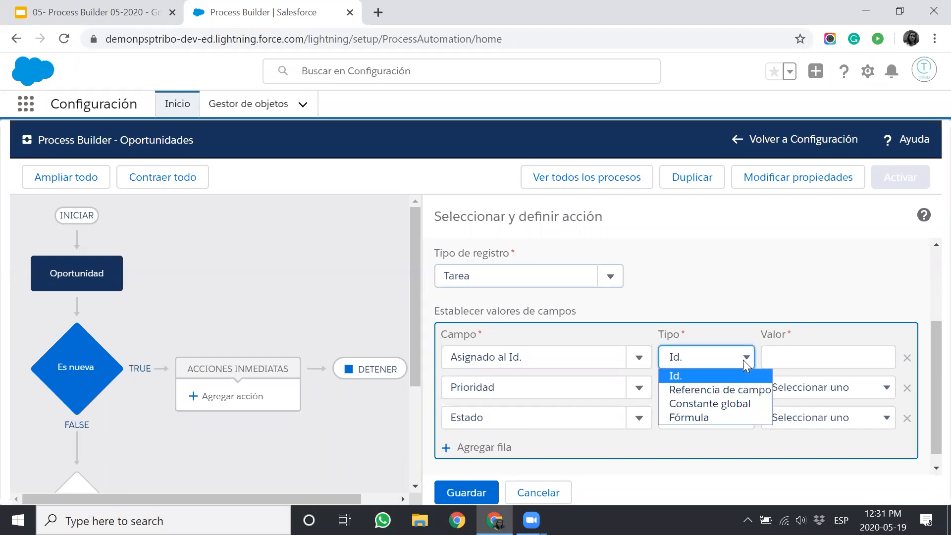
left_click(731, 392)
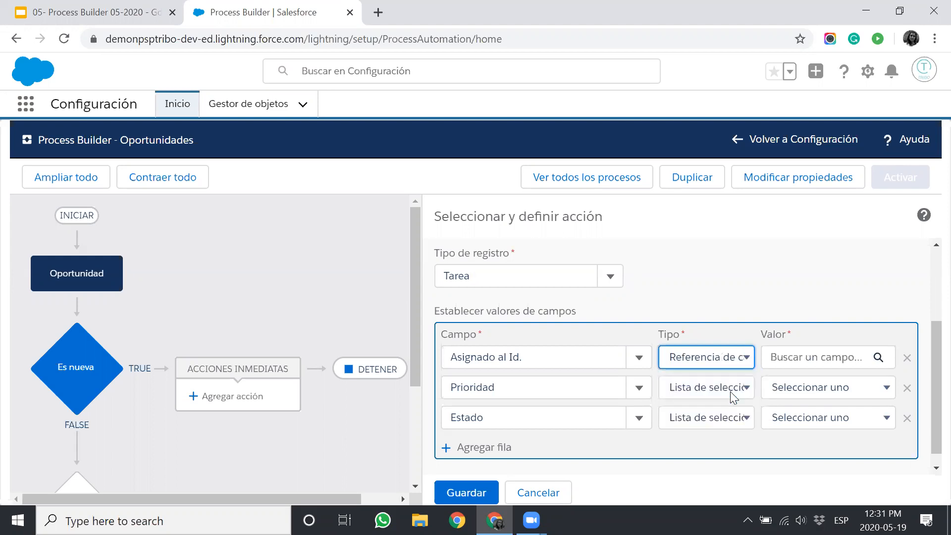
left_click(720, 363)
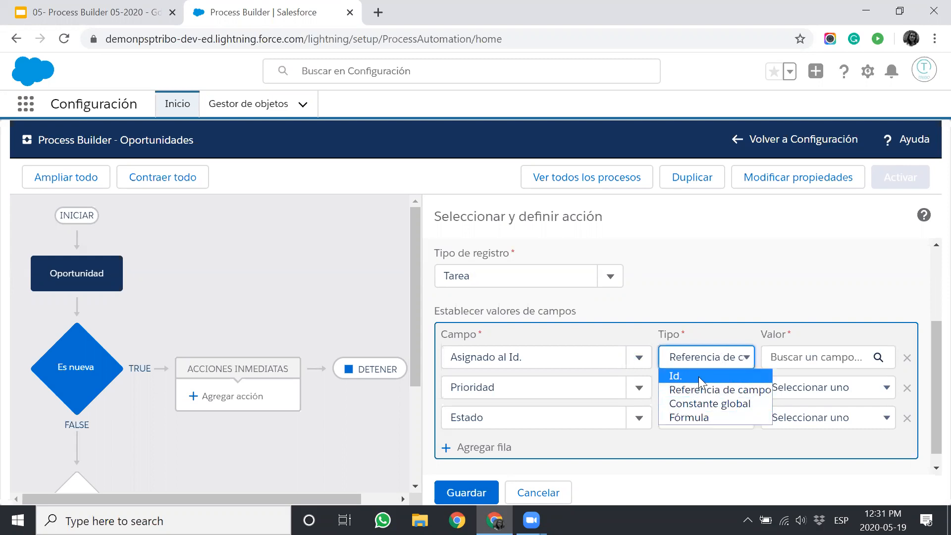
left_click(698, 376)
Step: Set "Asignado al Id." as a field reference to the opportunity's own "Id. del propietario" field
left_click(721, 362)
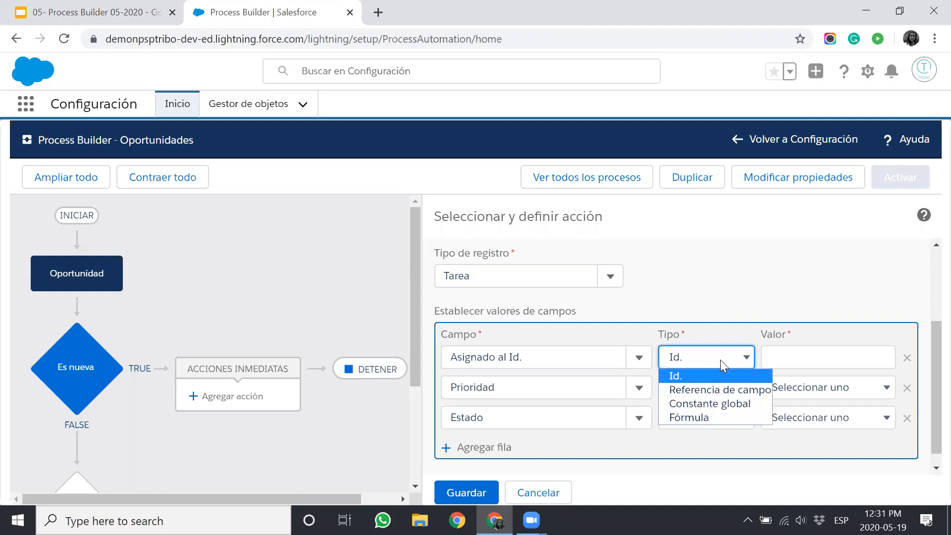
left_click(711, 397)
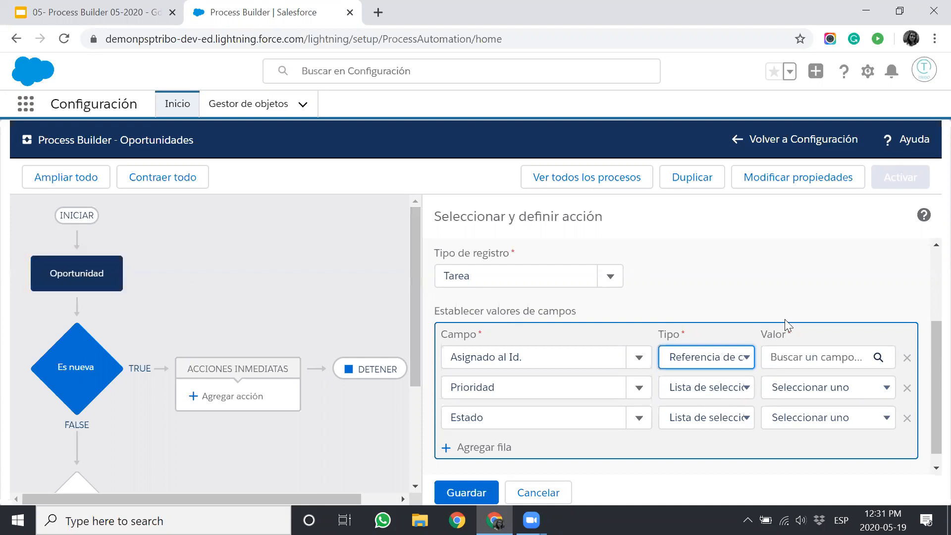
left_click(812, 357)
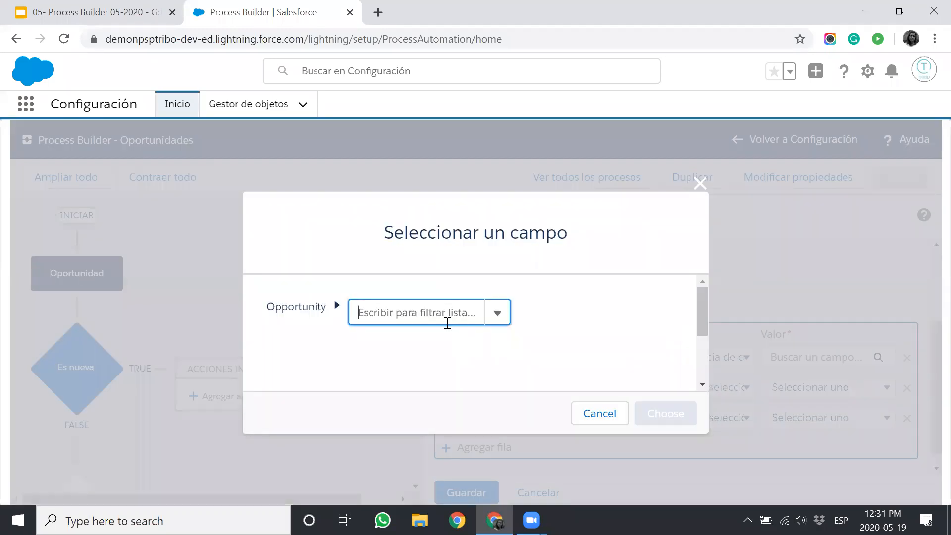
type("prop")
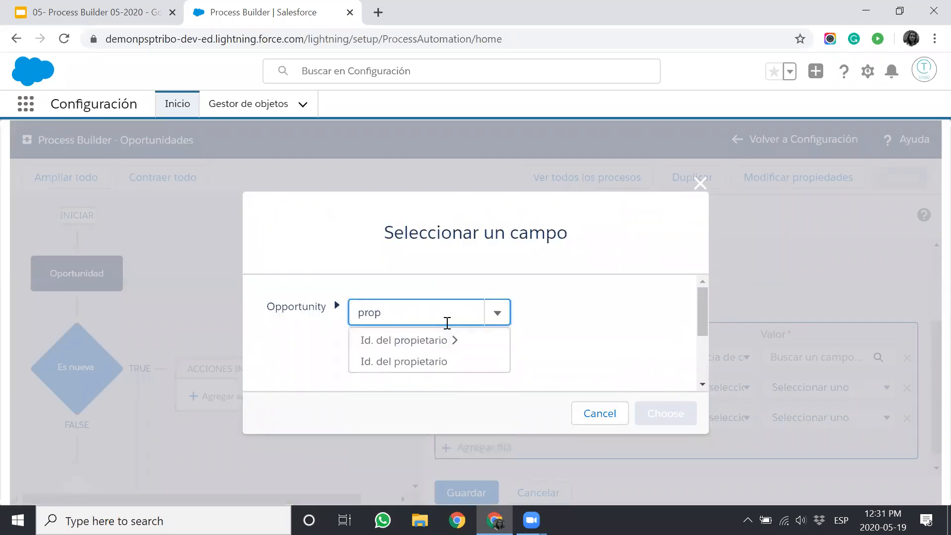
left_click(429, 362)
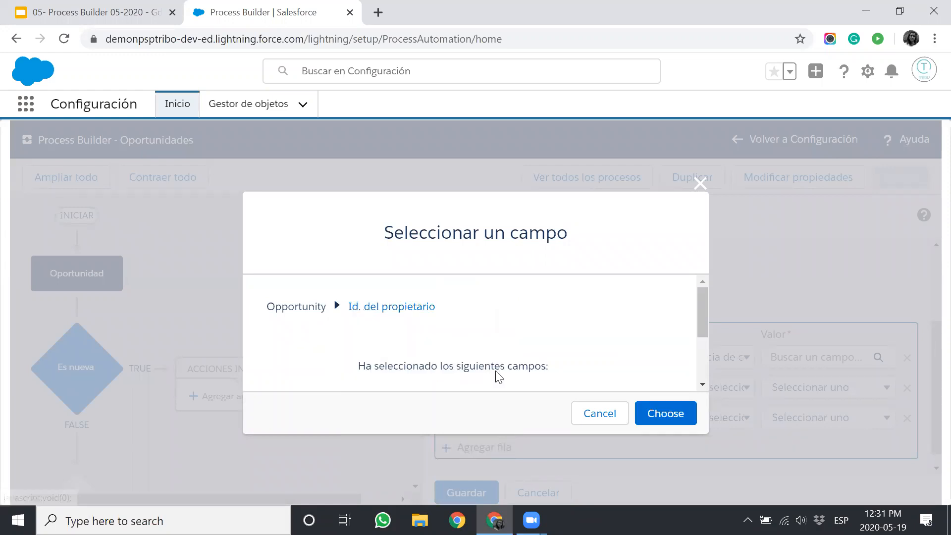
left_click(650, 415)
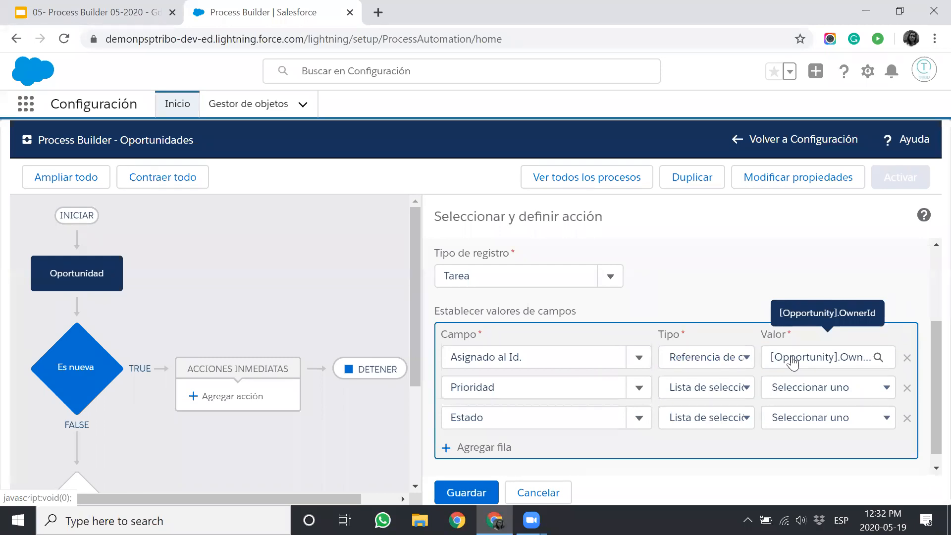
Step: Set the task's Prioridad to High and its Estado to Not Started
scroll(792, 362, "down", 1)
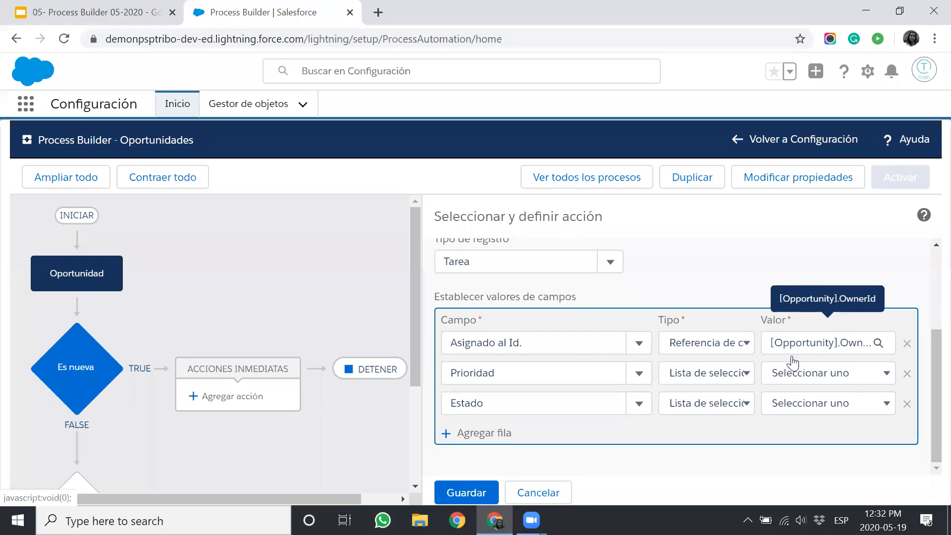
left_click(801, 378)
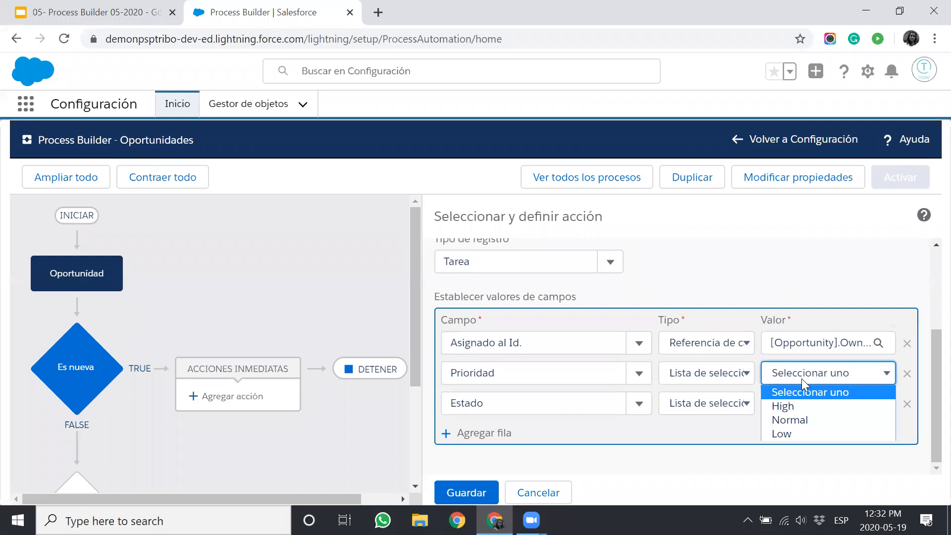
left_click(803, 407)
left_click(803, 409)
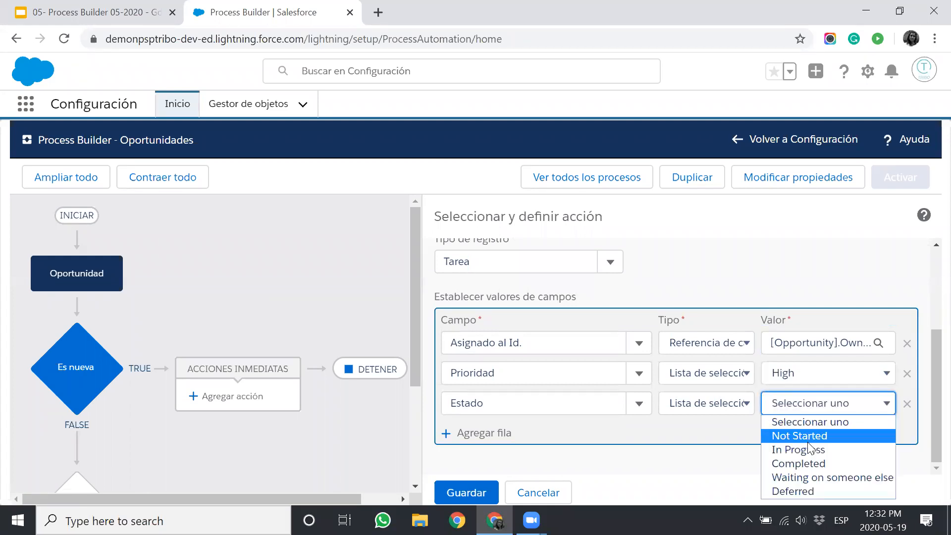
left_click(803, 435)
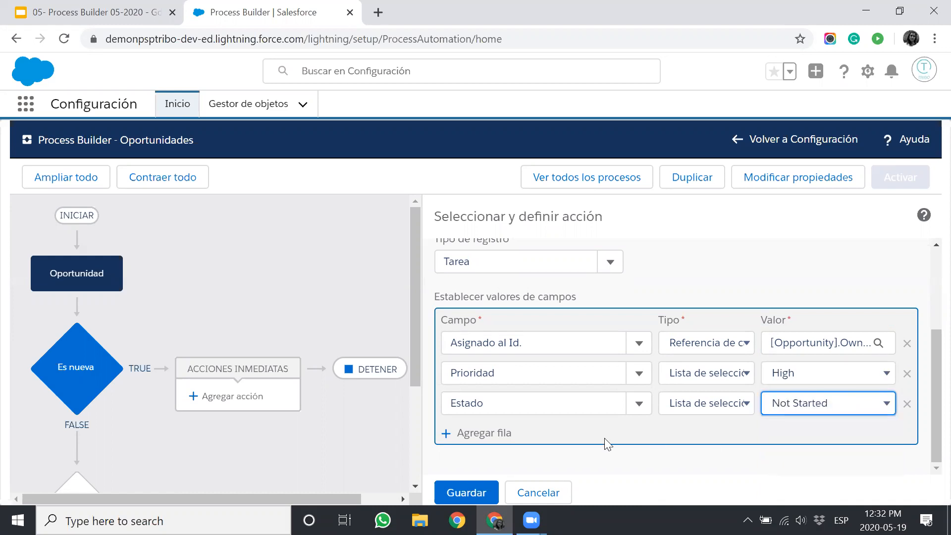
Step: Add a field row for Asunto with the string value "Recordar enviar presentación"
left_click(493, 436)
left_click(638, 437)
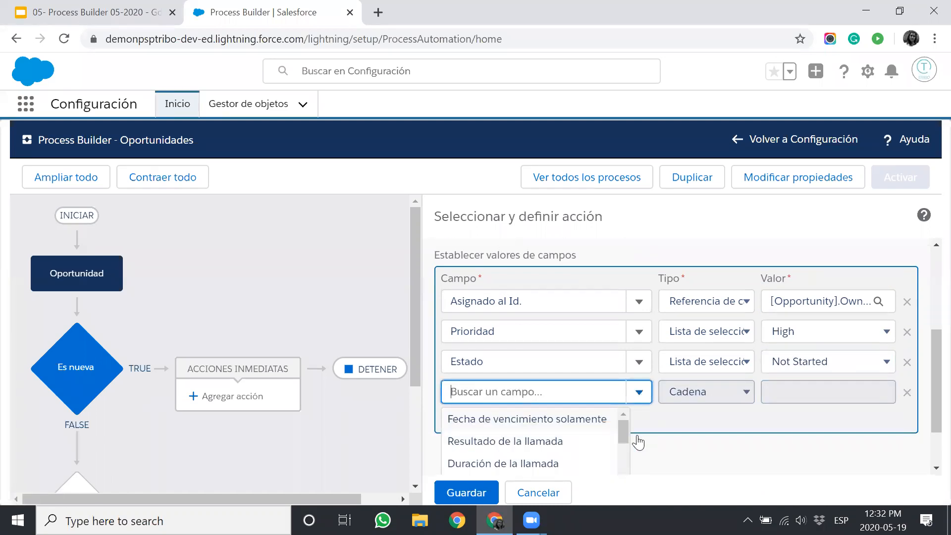
scroll(573, 430, "down", 1)
scroll(574, 431, "down", 3)
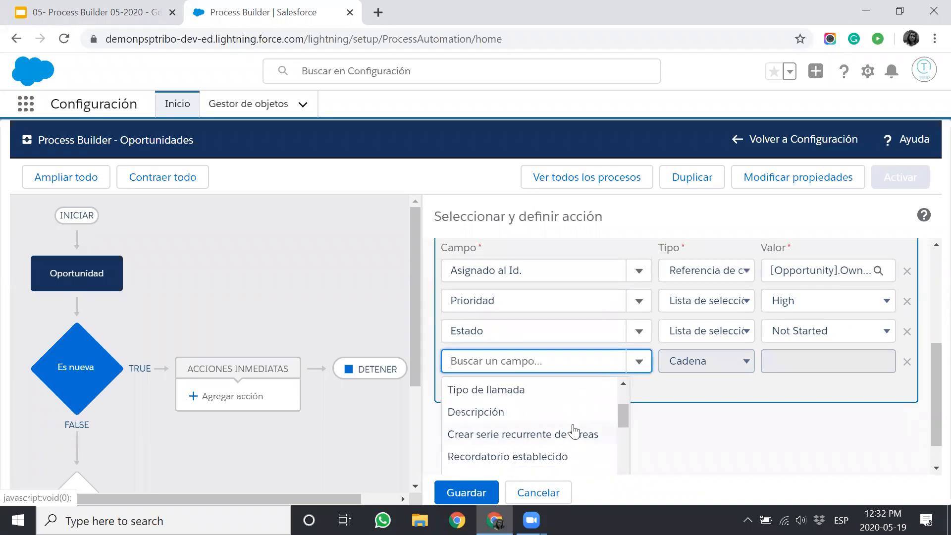
type("asun")
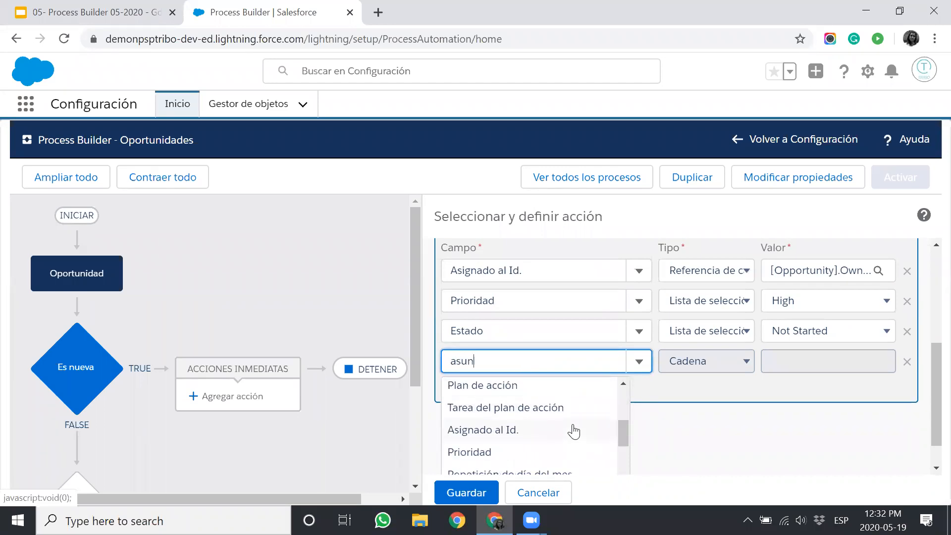
left_click(626, 422)
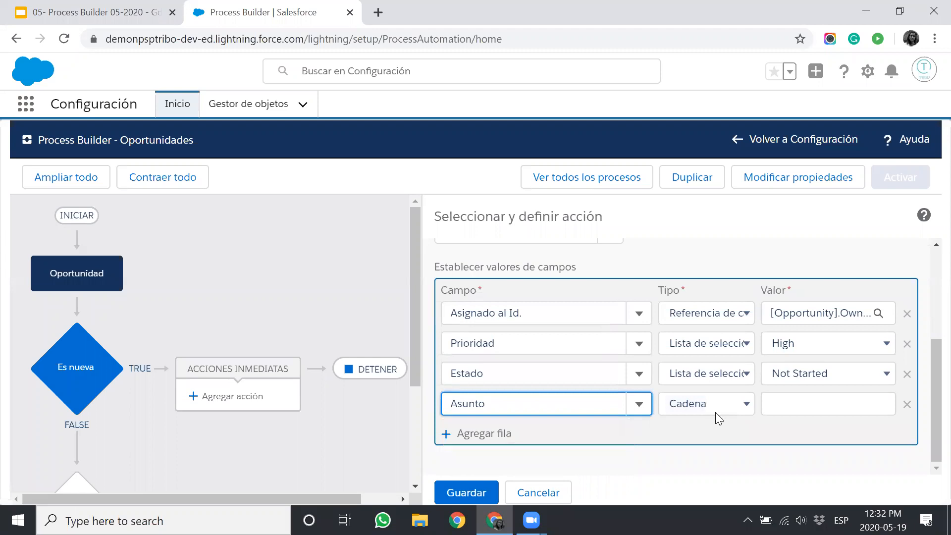
left_click(788, 404)
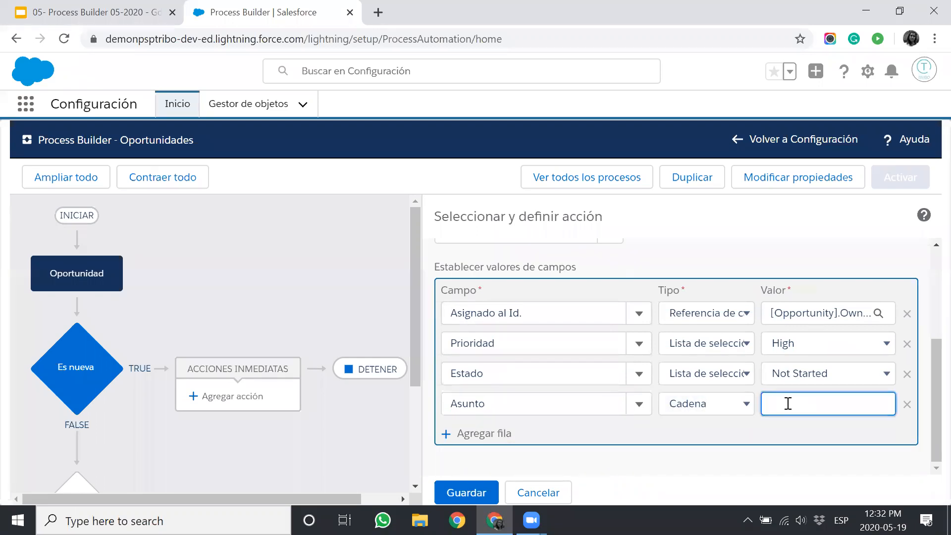
type("Recordar en")
type("viar")
type(" presentación")
left_click(548, 434)
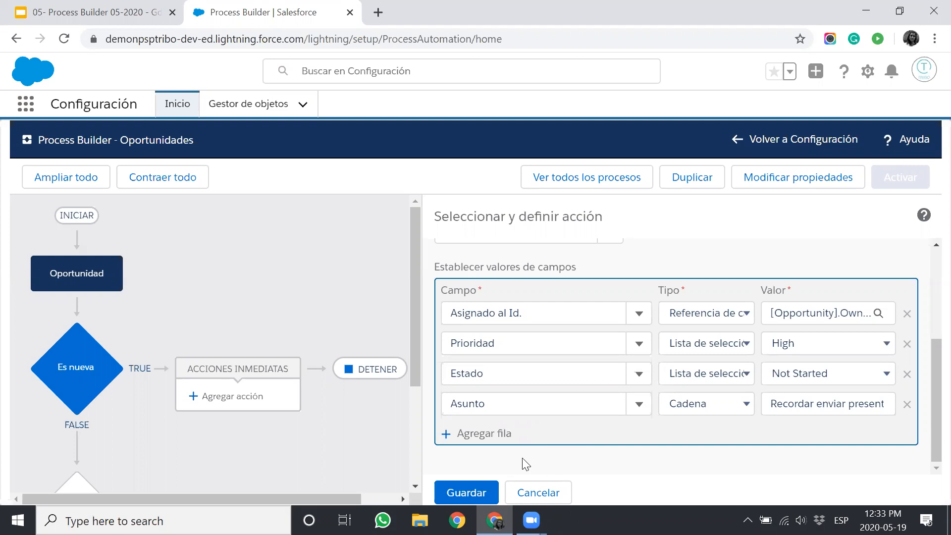
Step: Add another field row to the Nueva Tarea action for the field "Id. de relacionado con"
left_click(488, 436)
scroll(531, 432, "down", 1)
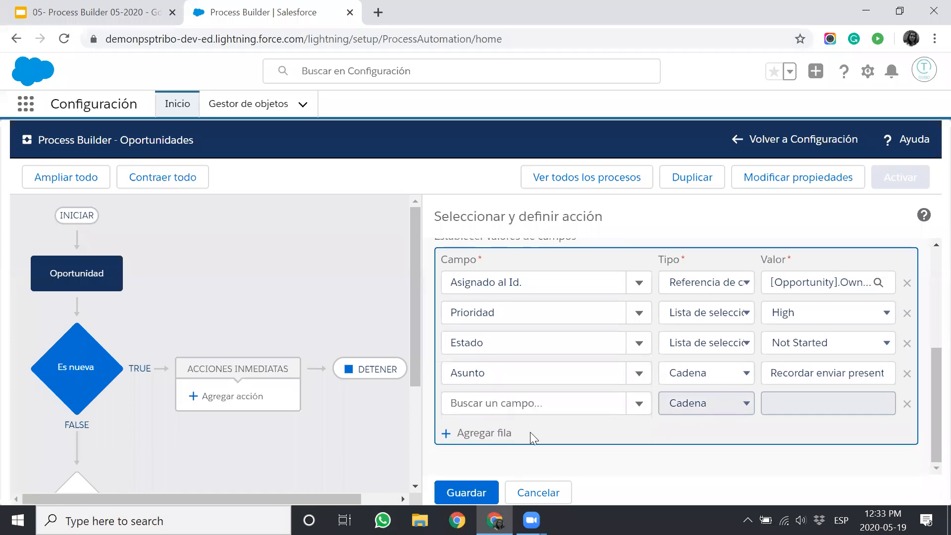
left_click(589, 411)
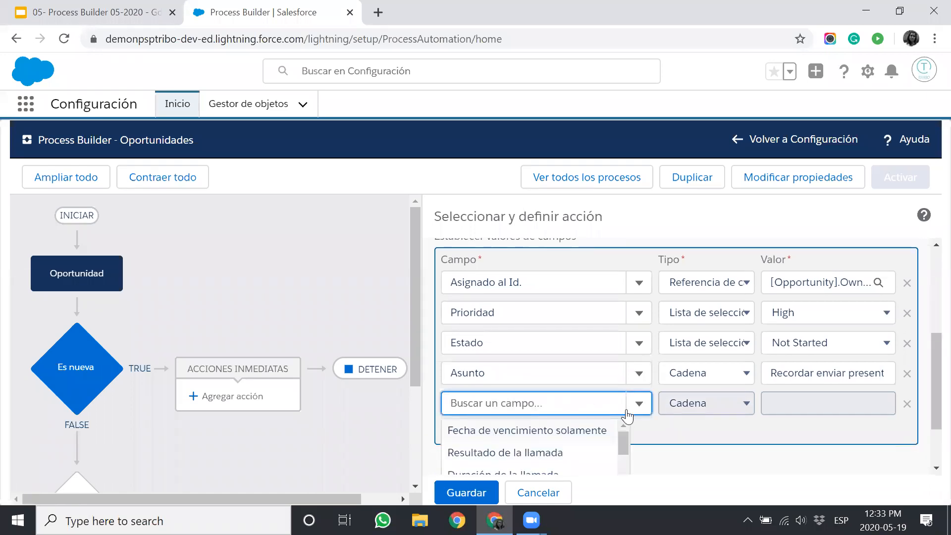
scroll(628, 414, "down", 3)
left_click_drag(623, 370, 622, 453)
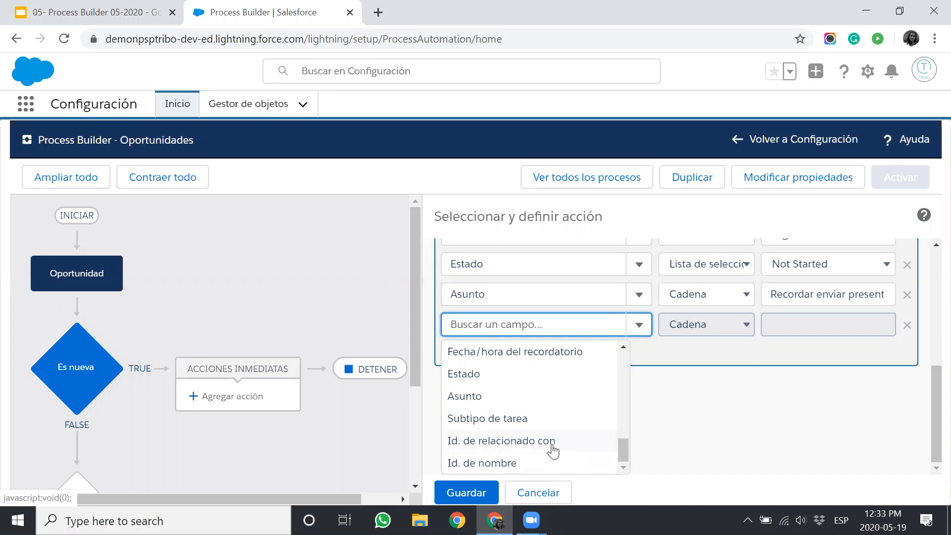
left_click(553, 446)
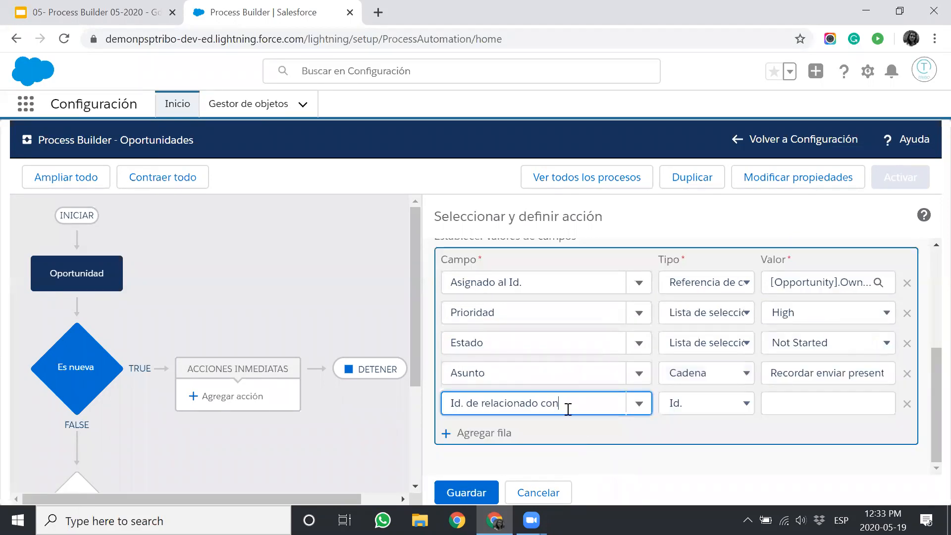
Step: Set the "Id. de relacionado con" value as a field reference to the opportunity's "Id. de la oportunidad"
left_click(705, 409)
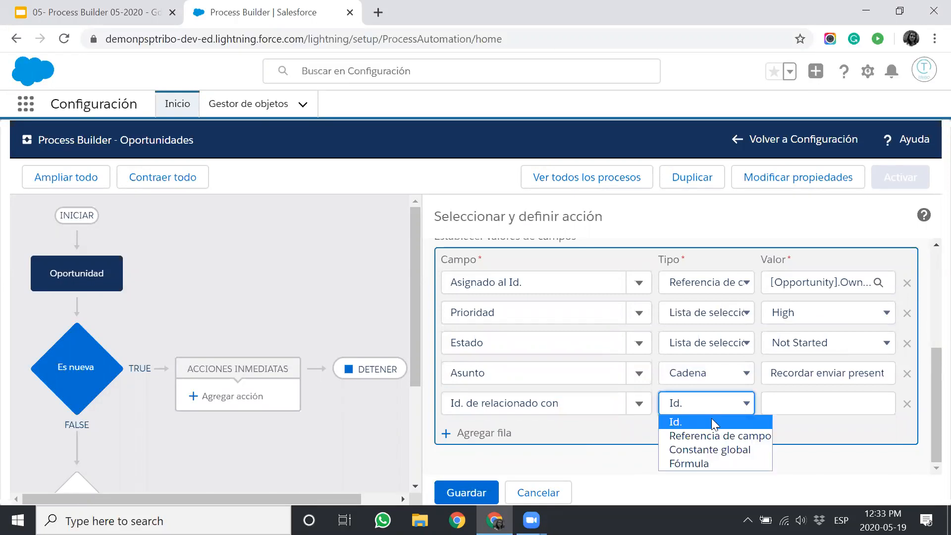
left_click(717, 436)
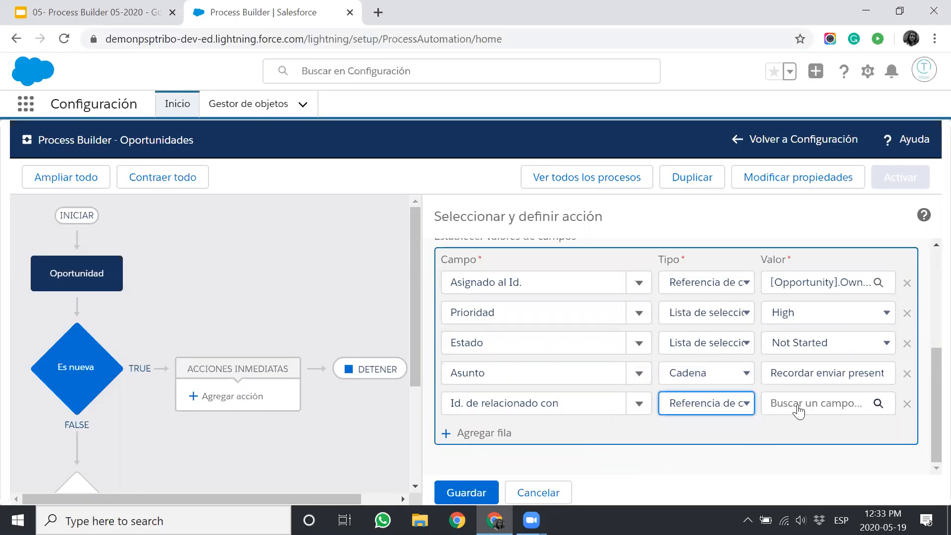
left_click(794, 403)
type("id.")
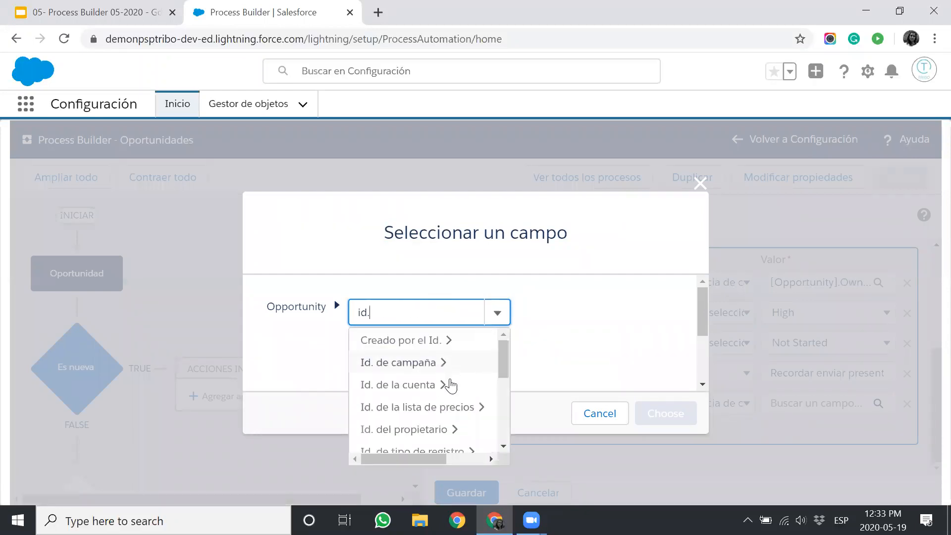
scroll(447, 385, "down", 3)
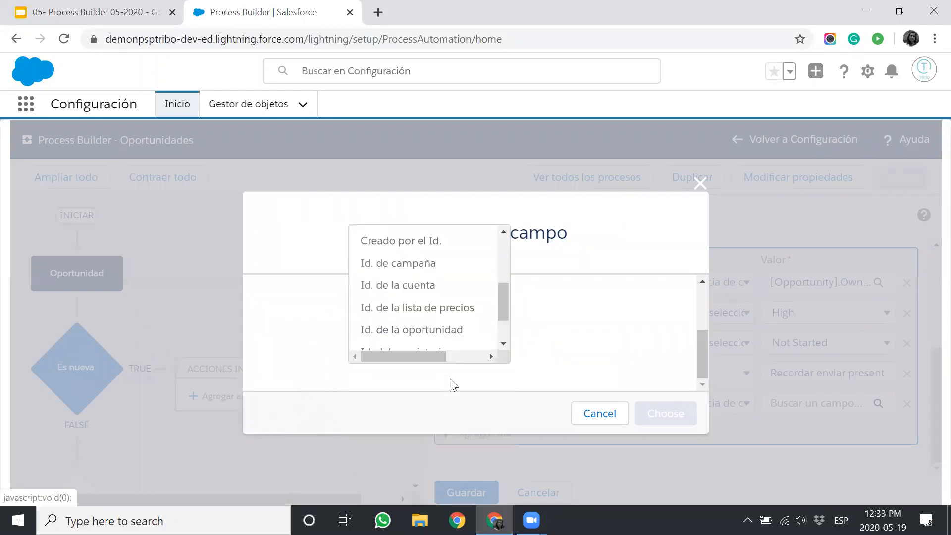
left_click(452, 283)
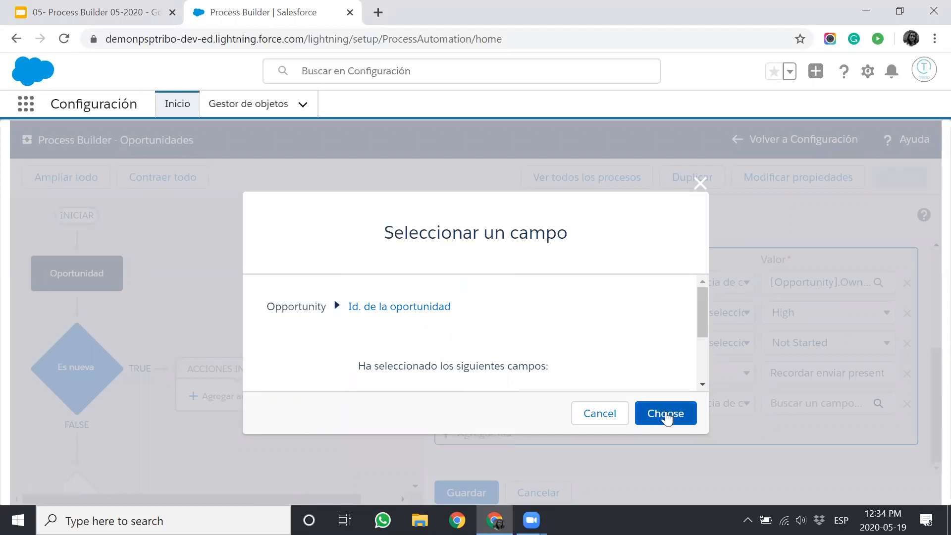
left_click(666, 414)
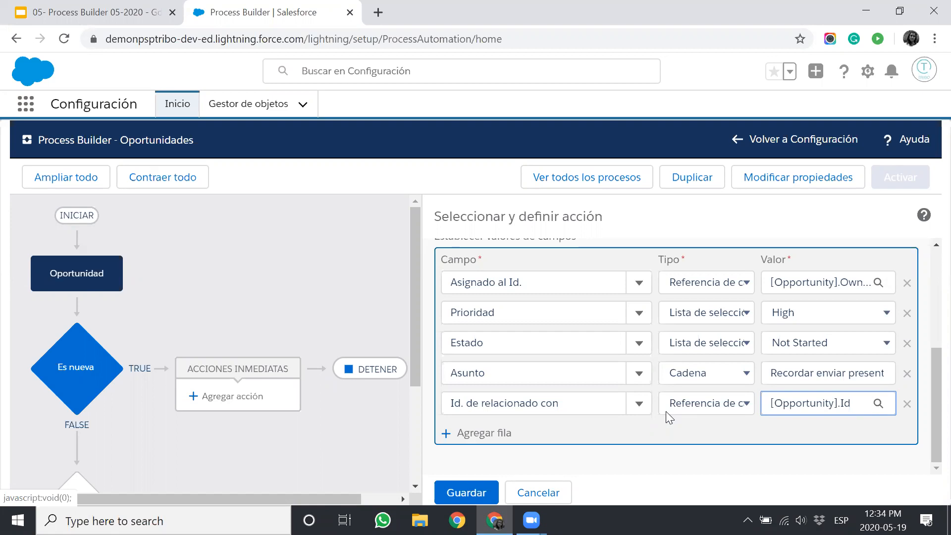
Step: Add a field row for "Fecha de vencimiento solamente" to the task's field values
scroll(610, 448, "up", 4)
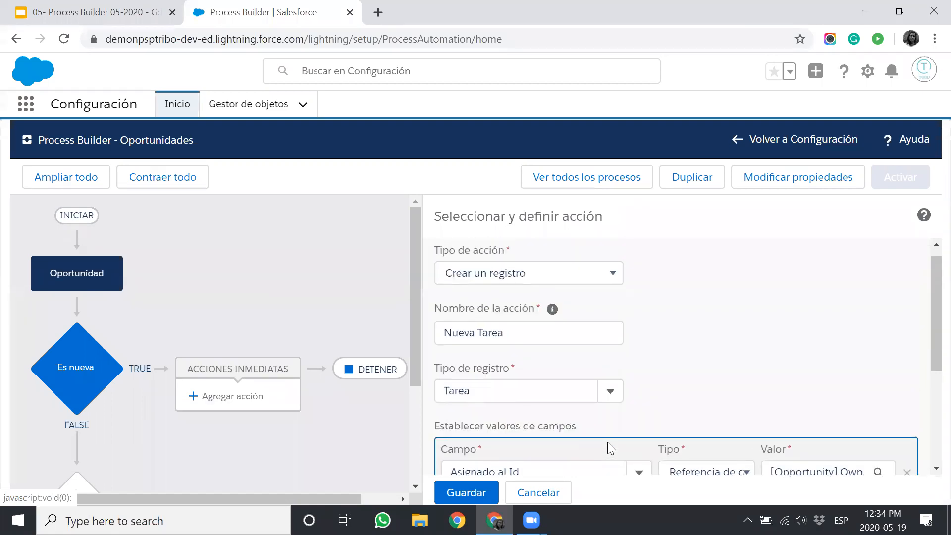
scroll(611, 448, "down", 2)
scroll(608, 442, "down", 2)
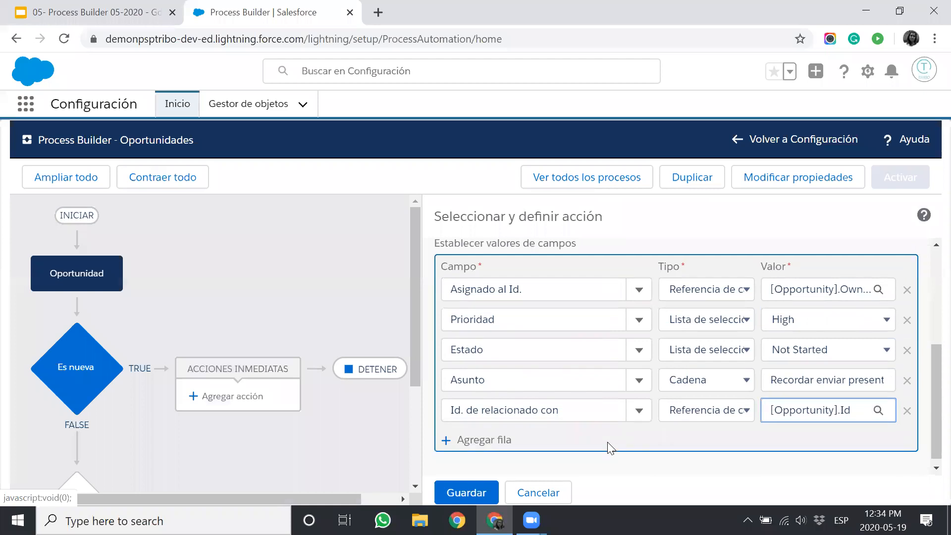
scroll(608, 443, "down", 1)
left_click(493, 435)
left_click(483, 433)
type("fecha")
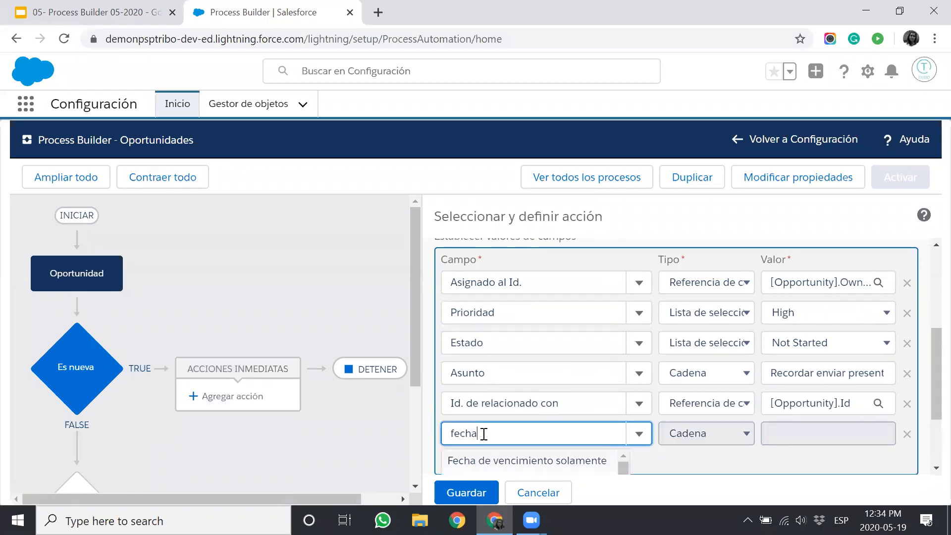
scroll(491, 436, "down", 1)
left_click(501, 430)
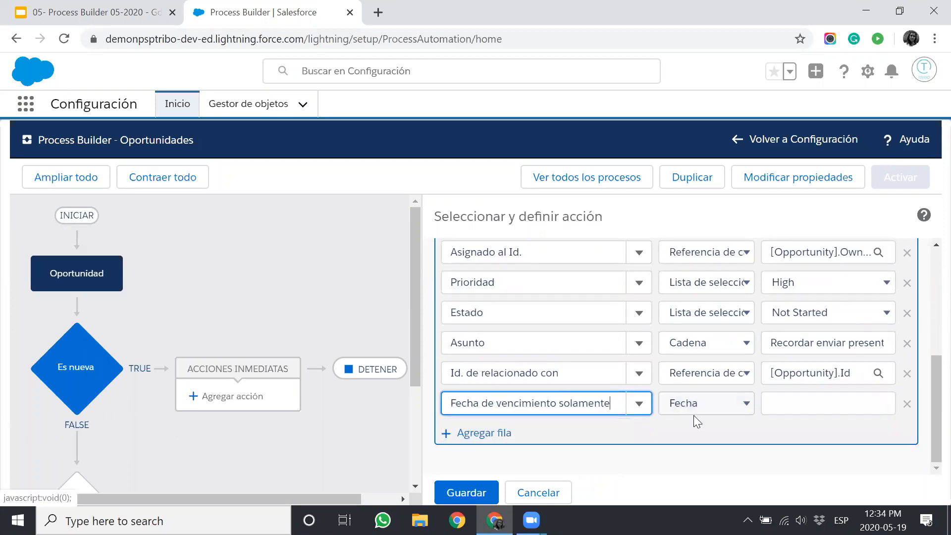
Step: Set the due date's value to the formula Today()+2 and save the Nueva Tarea action
left_click(715, 409)
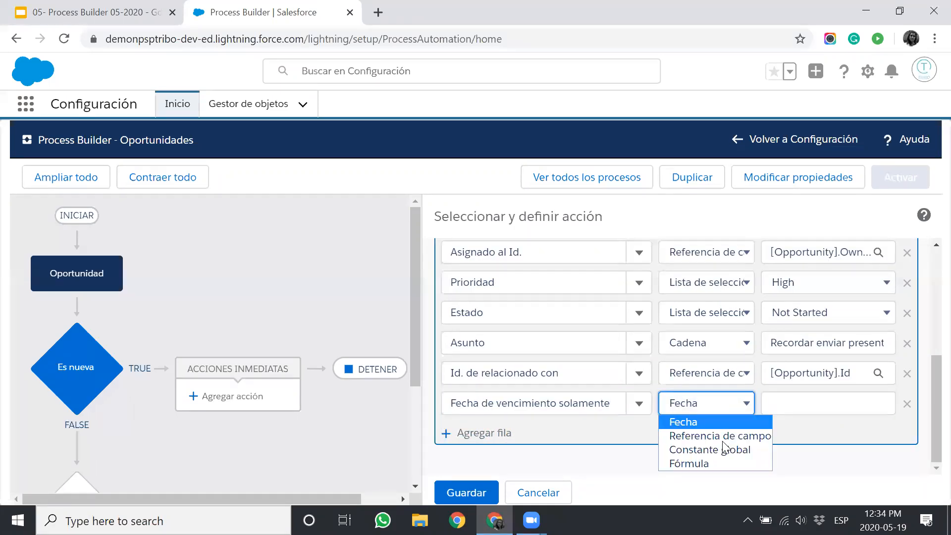
left_click(694, 464)
left_click(782, 404)
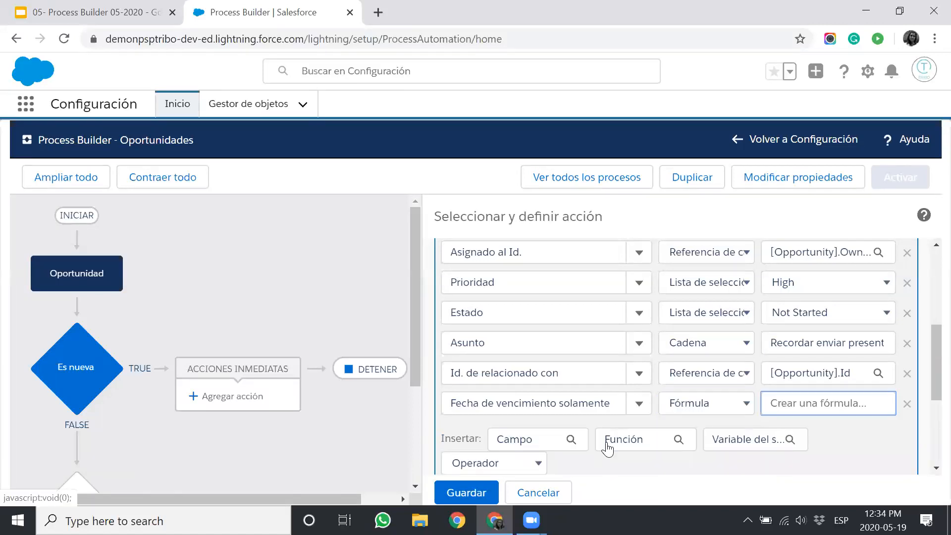
type("Today()+2")
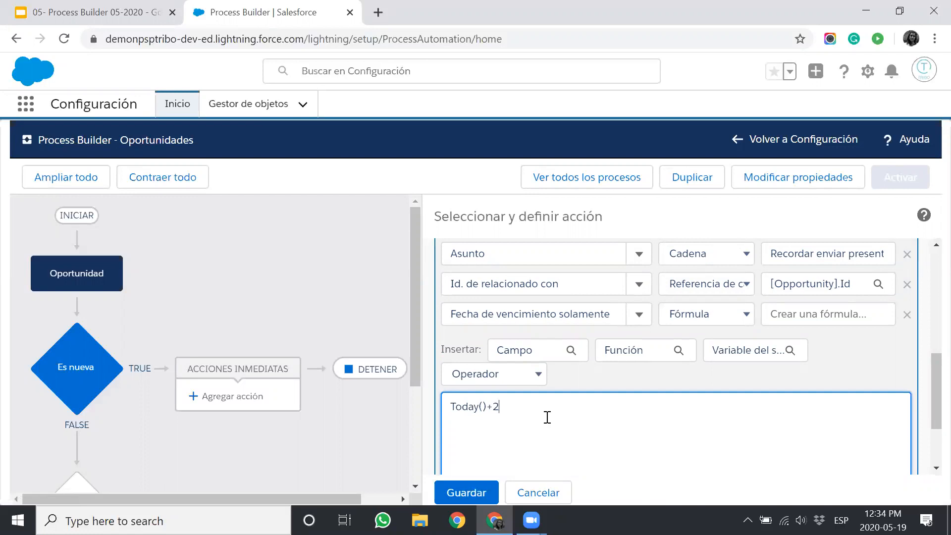
scroll(548, 415, "down", 3)
left_click(499, 439)
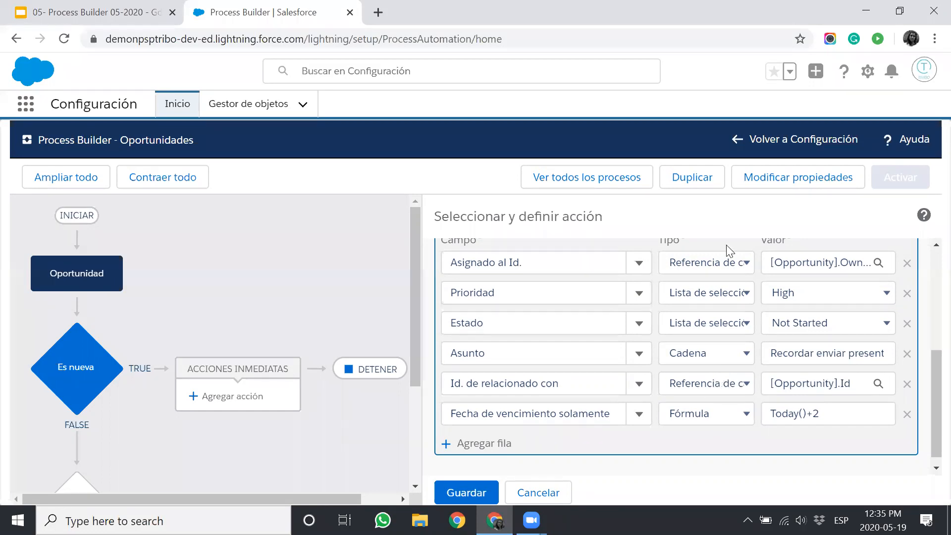
left_click(473, 492)
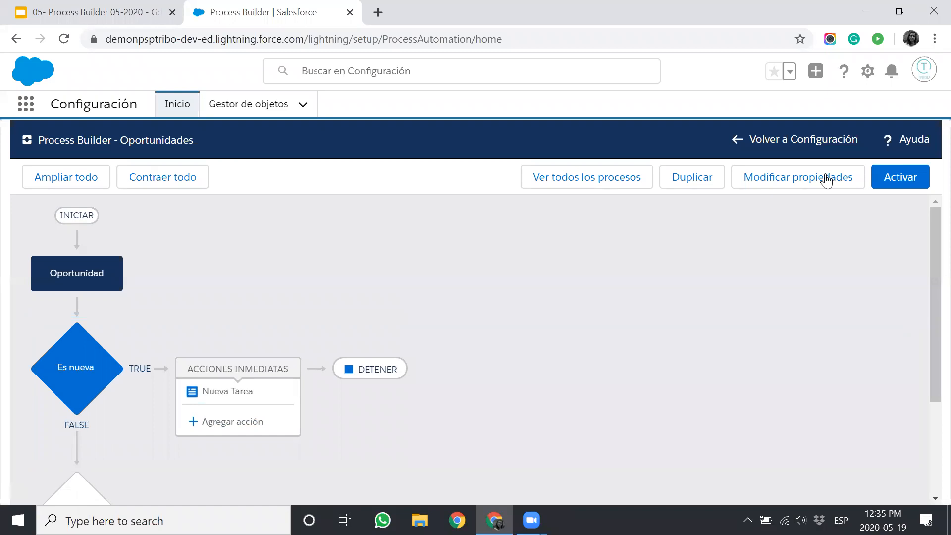
Step: Activate the Oportunidades process and show its versions in the list of all processes
left_click(880, 184)
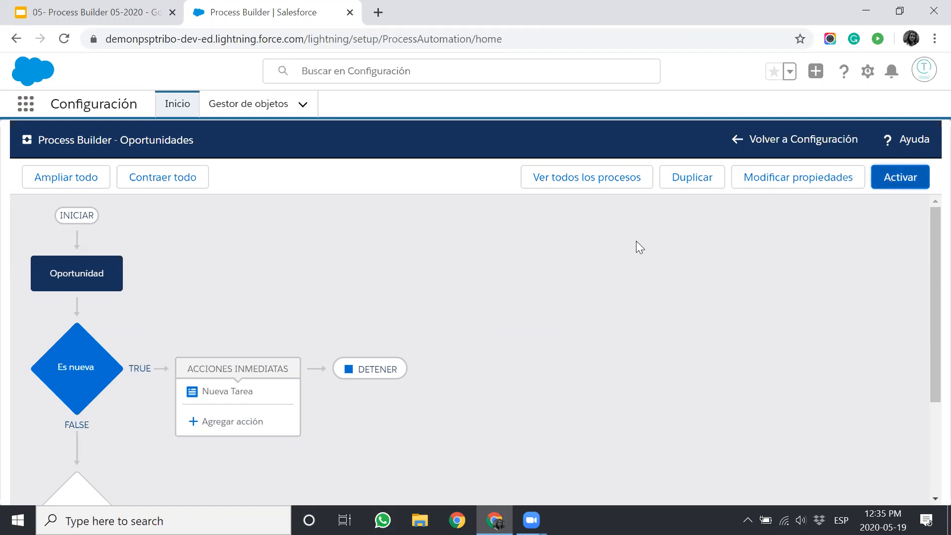
left_click(658, 403)
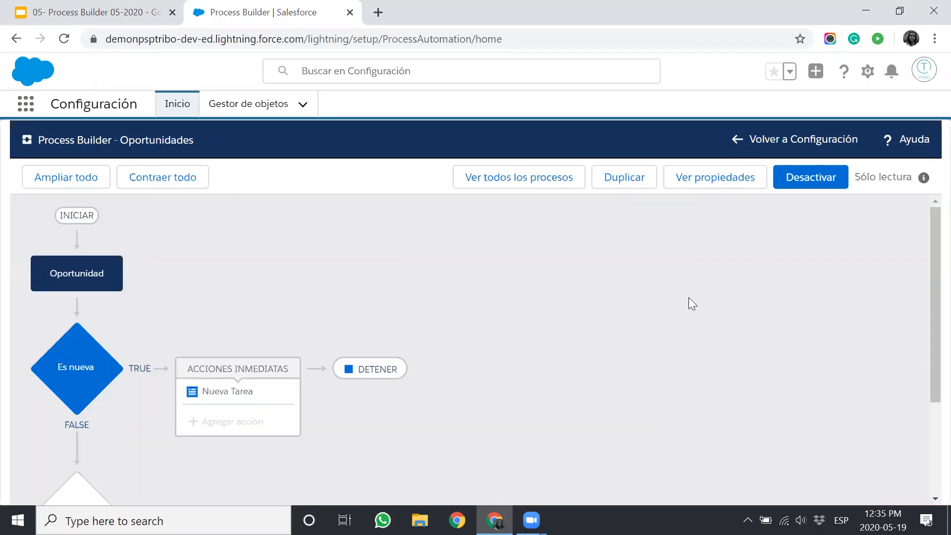
left_click(553, 184)
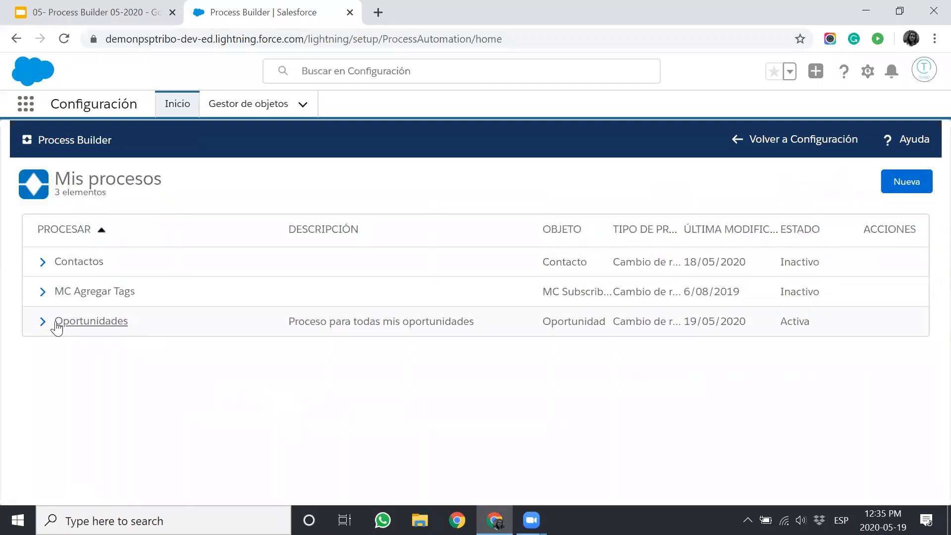
left_click(43, 322)
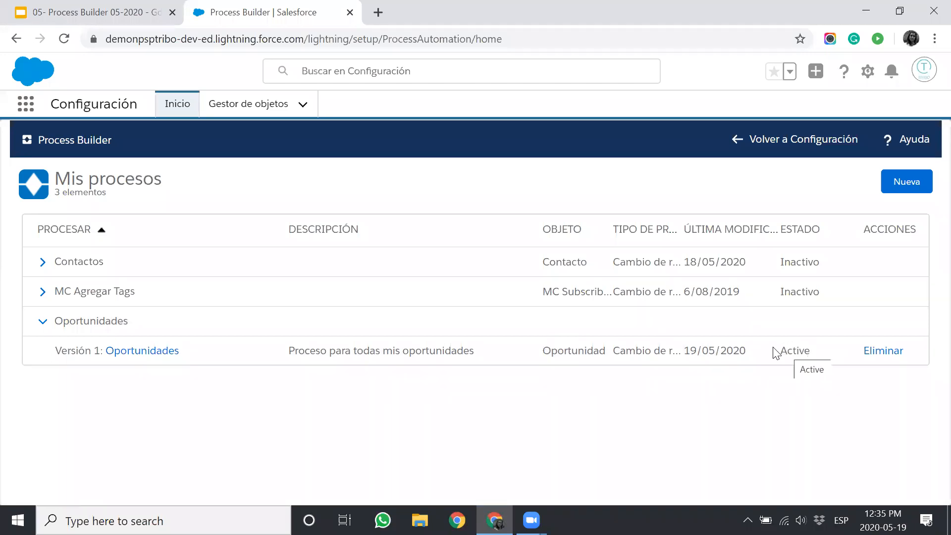
Step: Open the Salesforce org's base address in a new browser tab and go to its Oportunidades list
left_click_drag(309, 40, 102, 38)
key("ctrl+c")
key("ctrl+t")
key("ctrl+v")
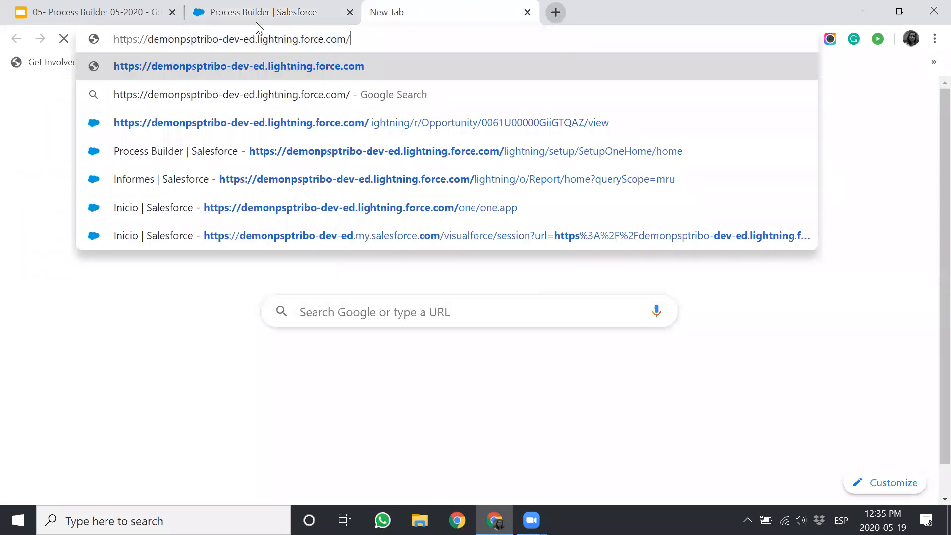
key("Return")
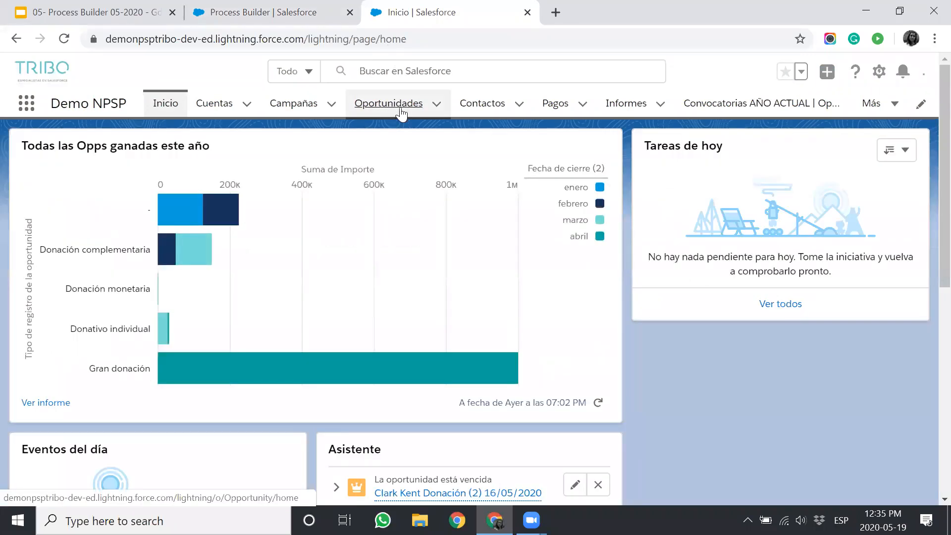
left_click(401, 113)
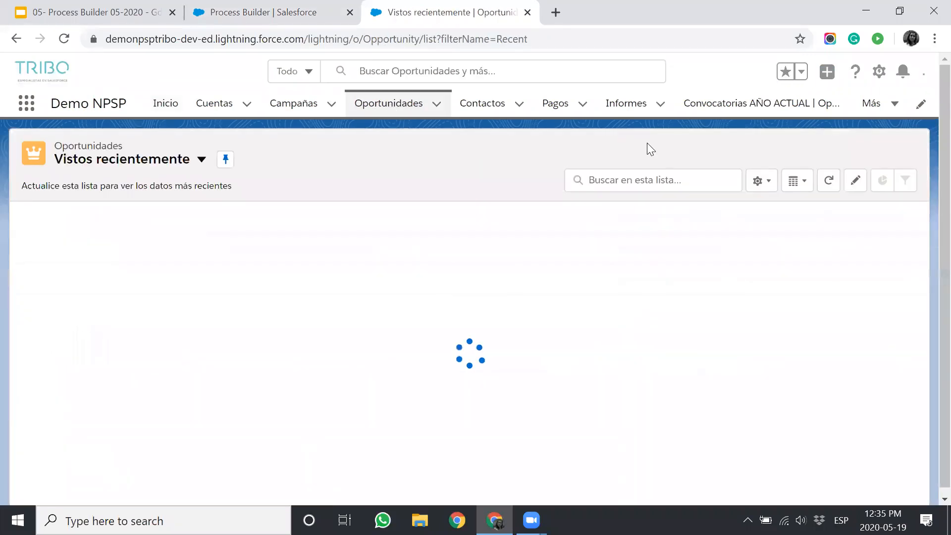
Step: Start a new opportunity with the record type Donación monetaria and name it "test"
left_click(902, 153)
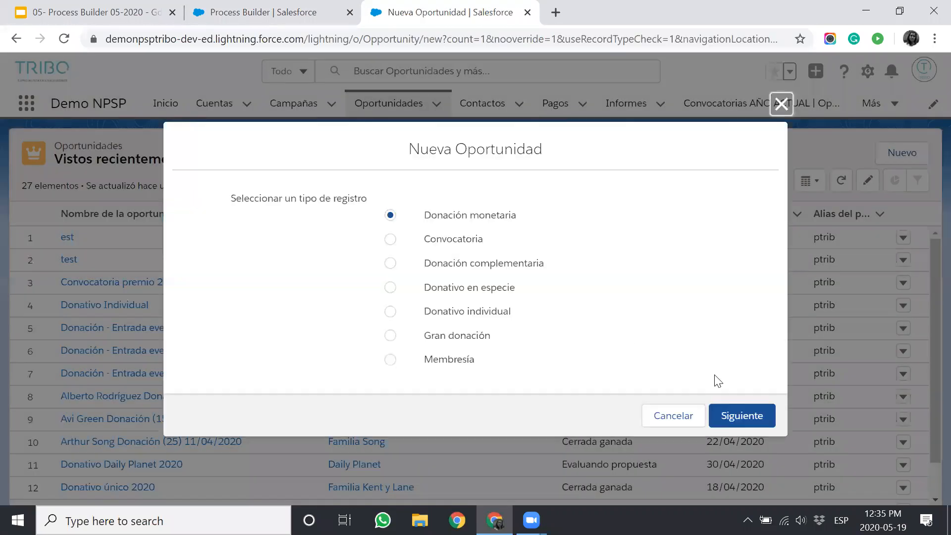
left_click(741, 419)
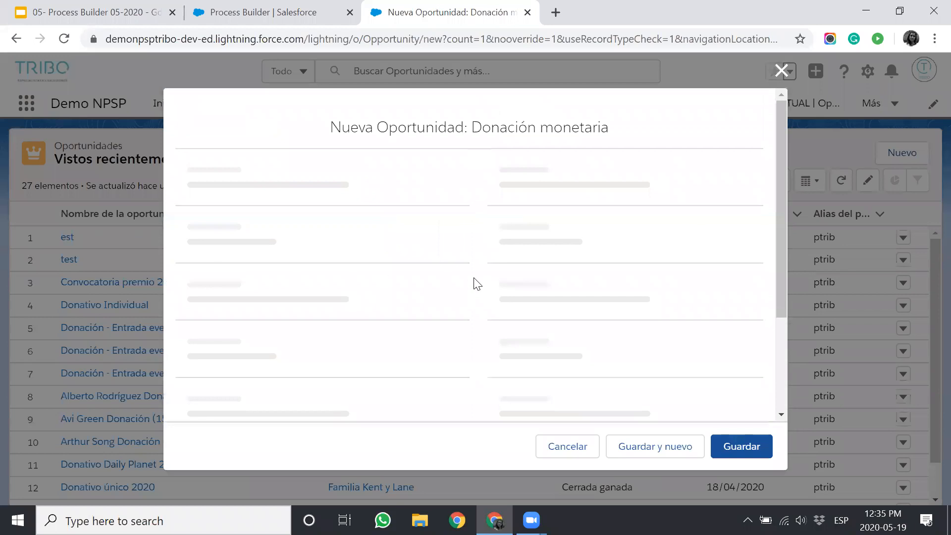
type("test")
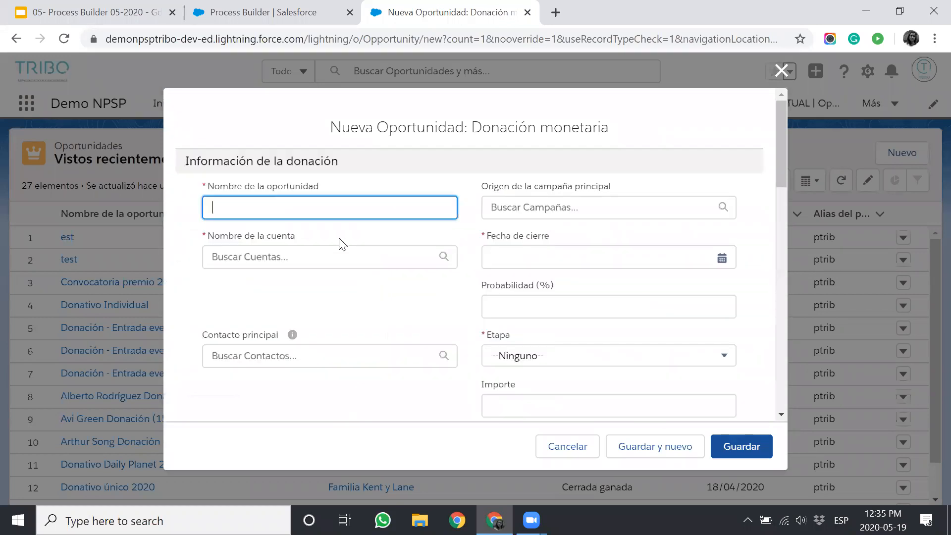
left_click(294, 258)
type("ed")
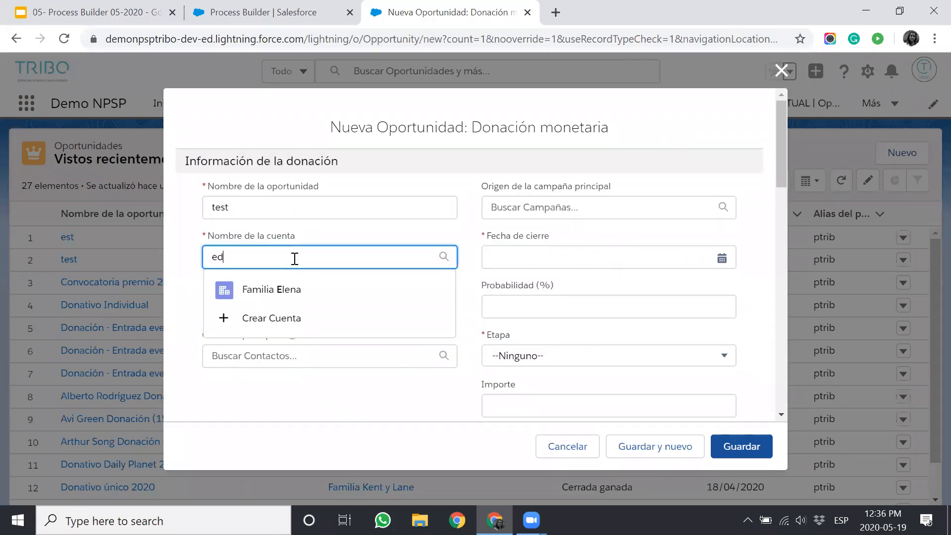
key("BackSpace")
type("f")
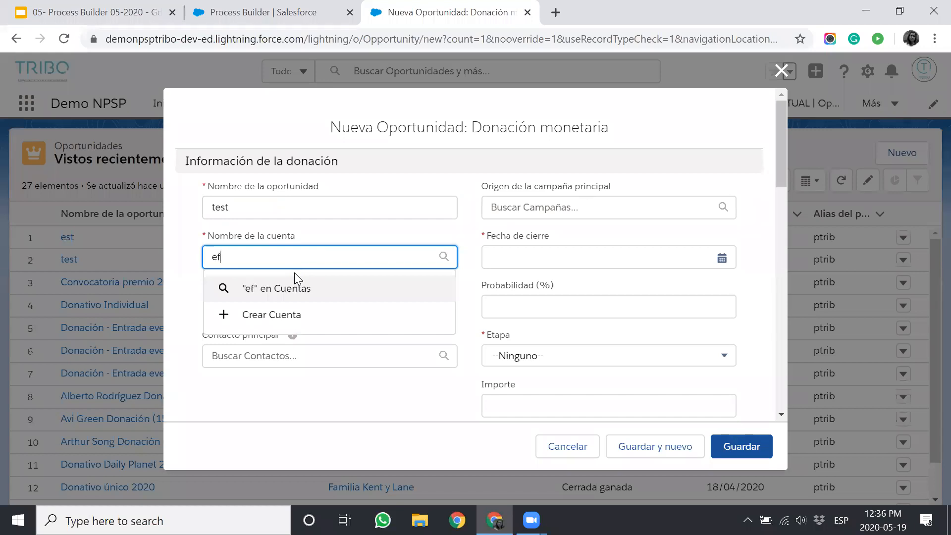
key("BackSpace")
type("g")
key("BackSpace")
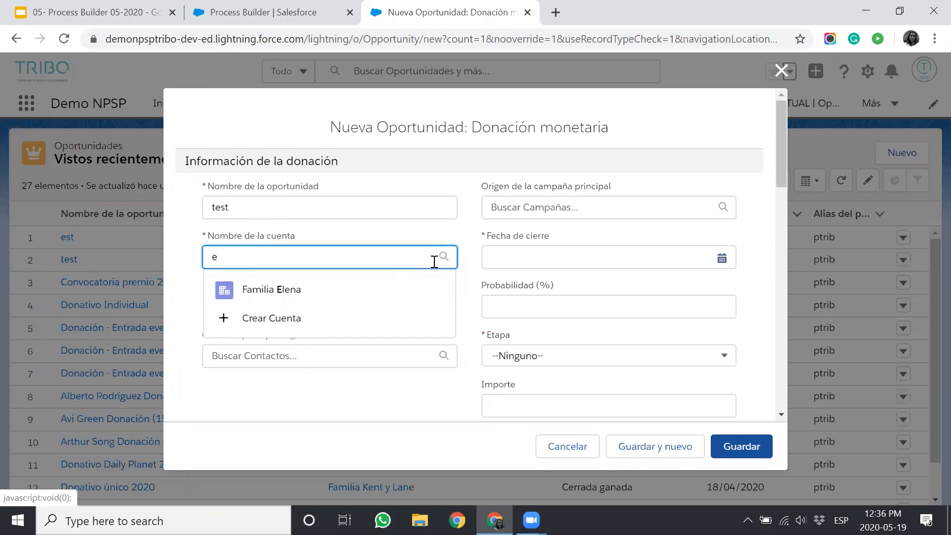
left_click(434, 262)
left_click(446, 260)
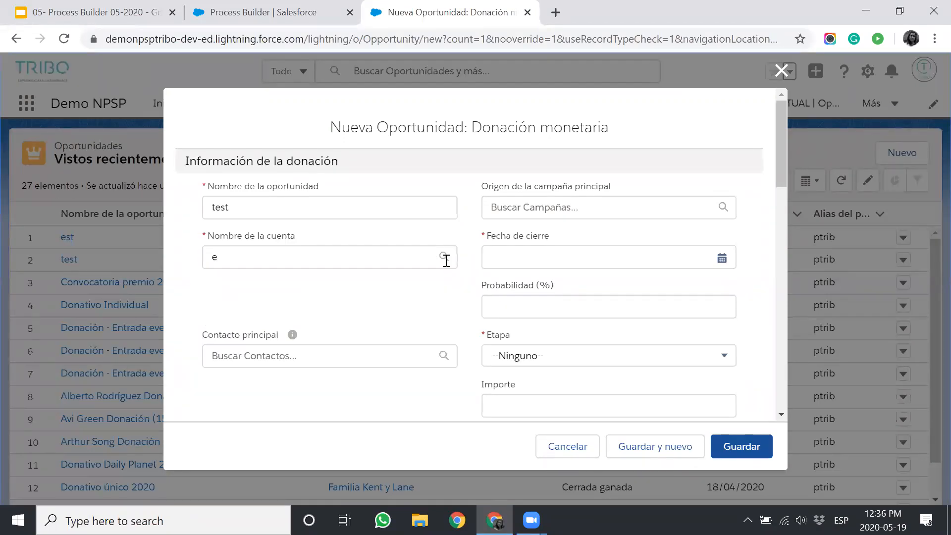
Step: Set the new opportunity's account to Coca Cola and its Fecha de cierre to 20/05/2020
left_click(386, 258)
key("BackSpace")
type("coca")
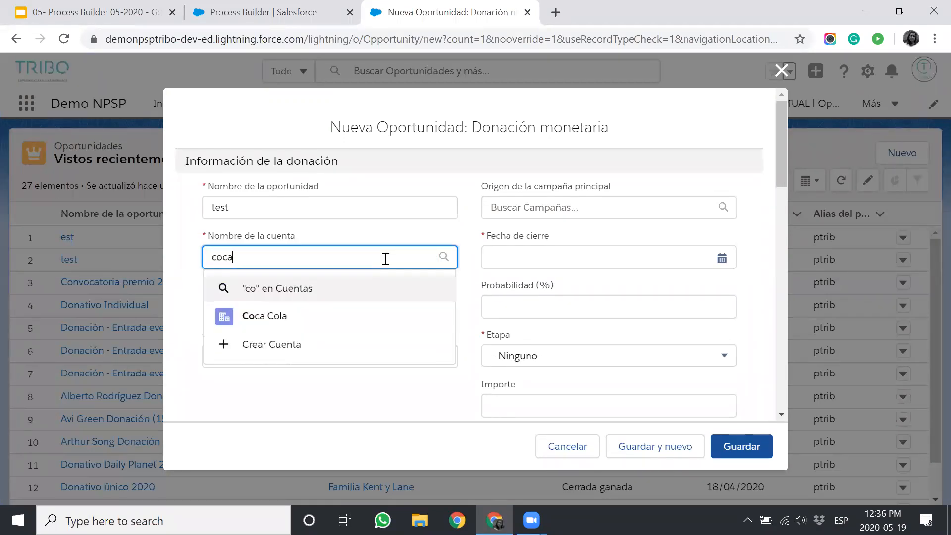
left_click(354, 318)
left_click(549, 263)
left_click(554, 315)
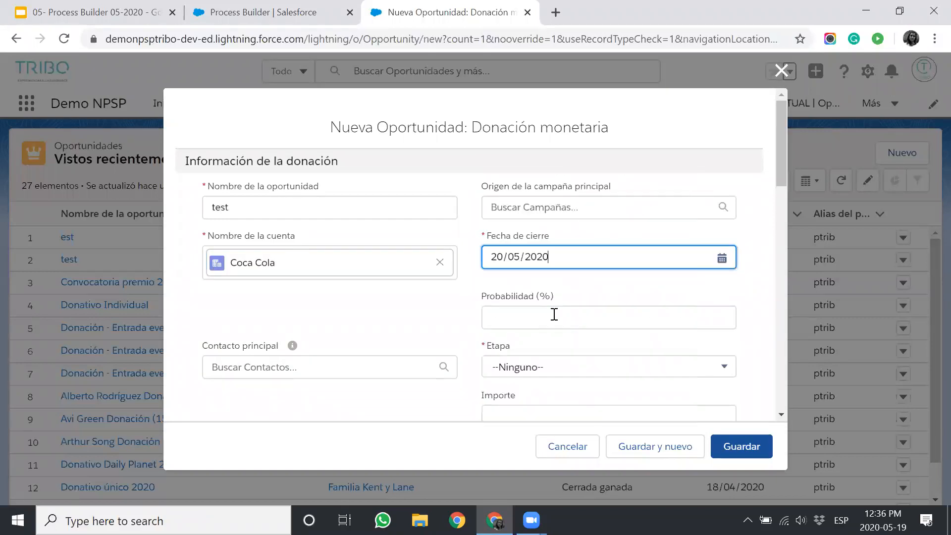
Step: Set the new opportunity's Etapa to Aplicación presentada, save the record and dismiss the confirmation
scroll(557, 365, "down", 2)
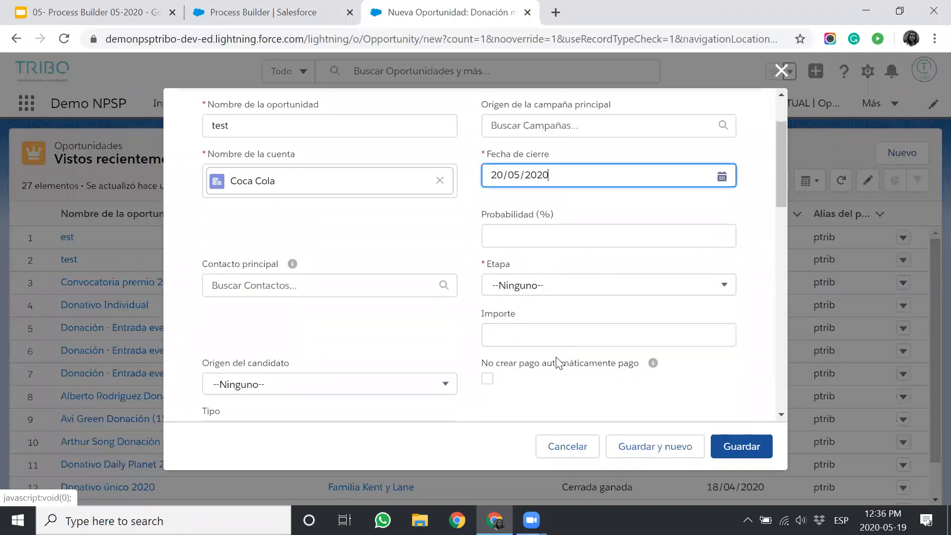
left_click(538, 291)
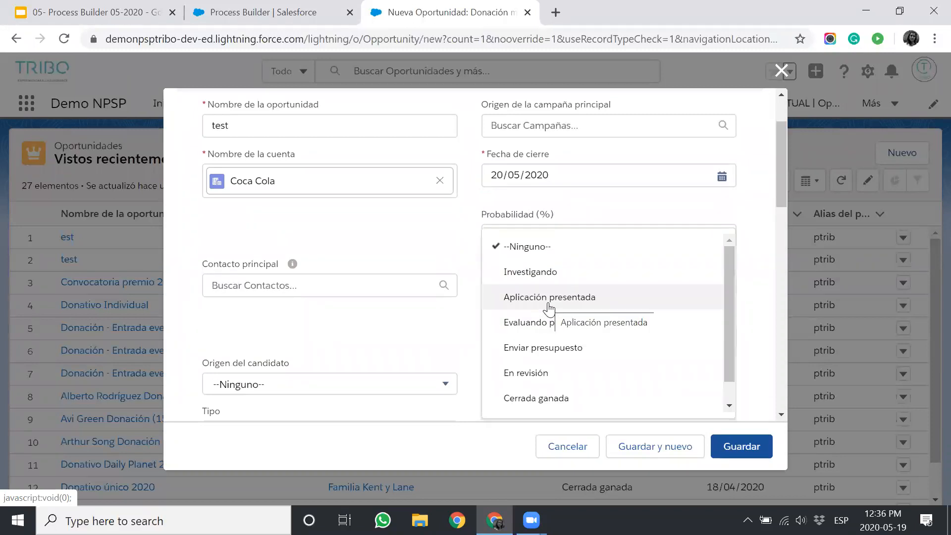
left_click(549, 298)
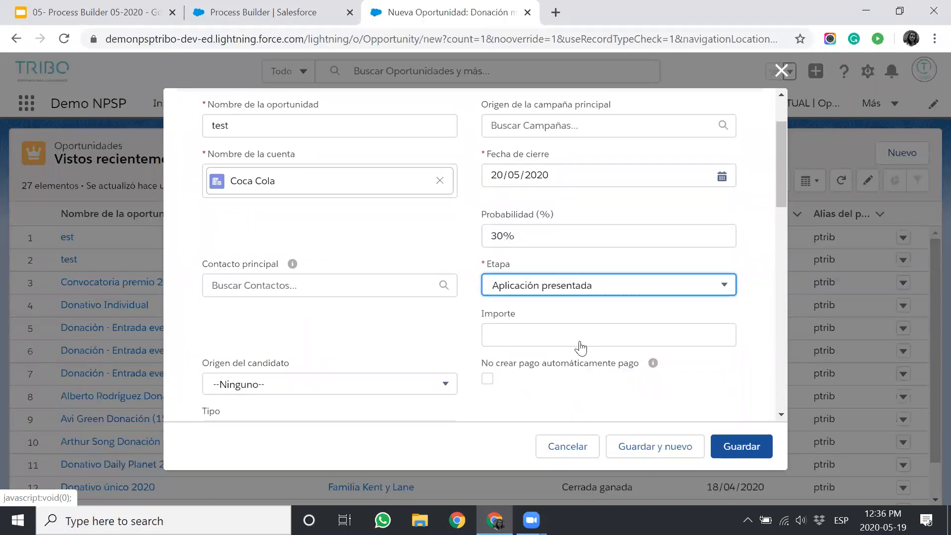
scroll(577, 347, "down", 3)
left_click(724, 443)
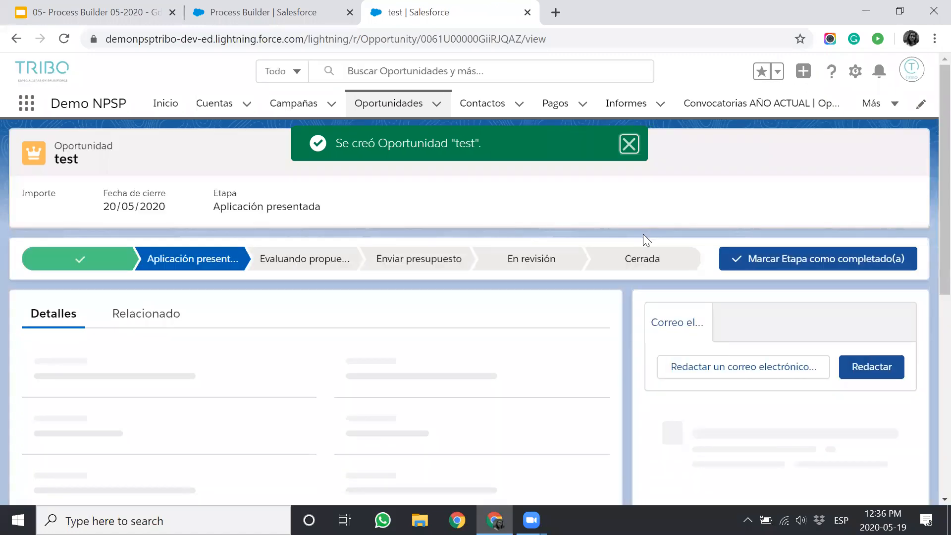
left_click(629, 145)
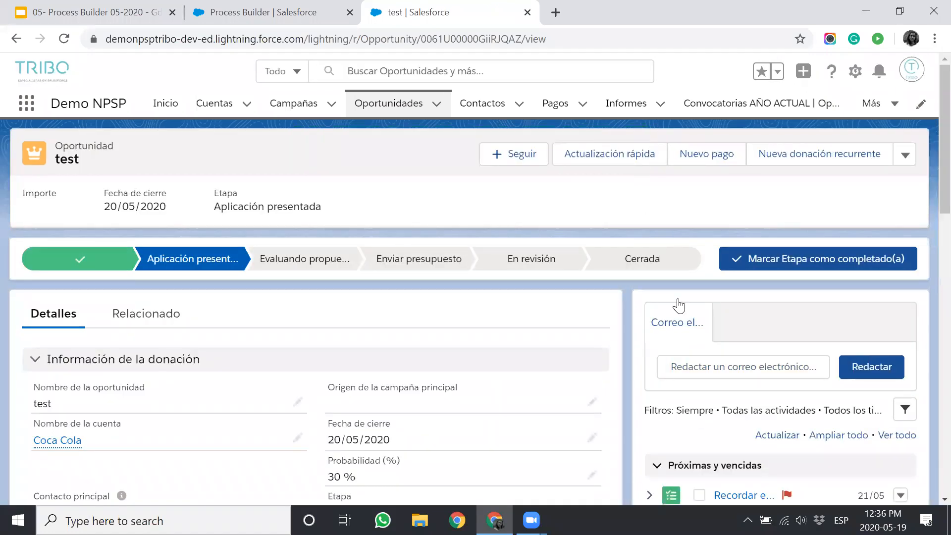
Step: Expand the upcoming task in the test opportunity's activity timeline, then open the task record and review its details
scroll(677, 303, "down", 3)
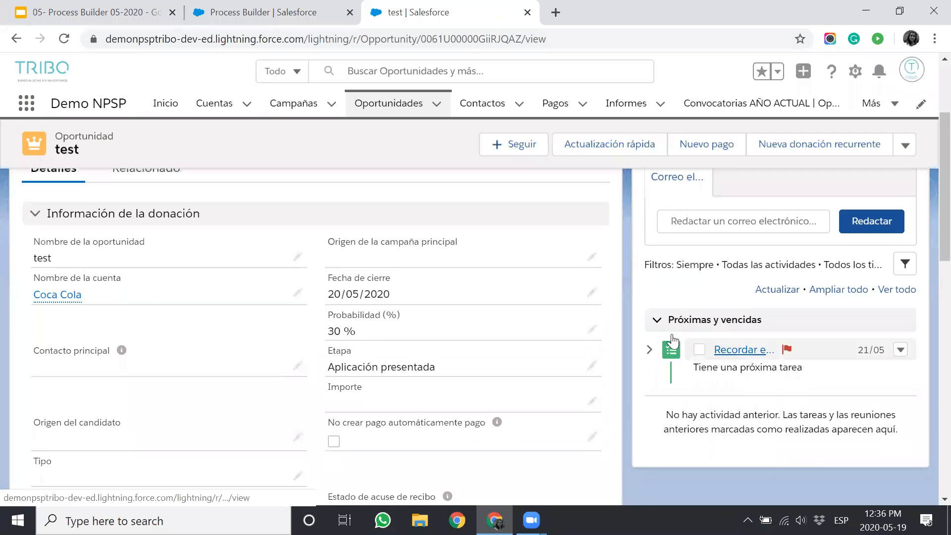
left_click(649, 350)
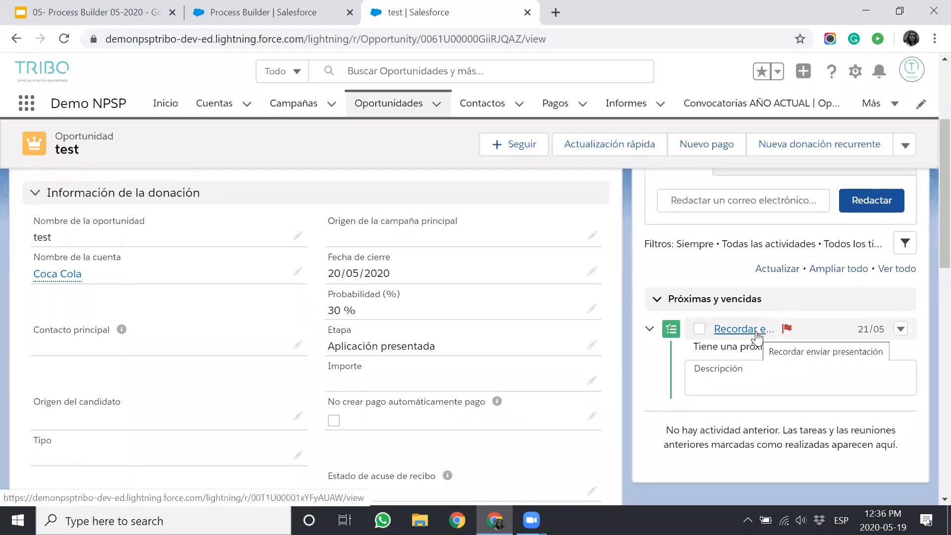
left_click(756, 330)
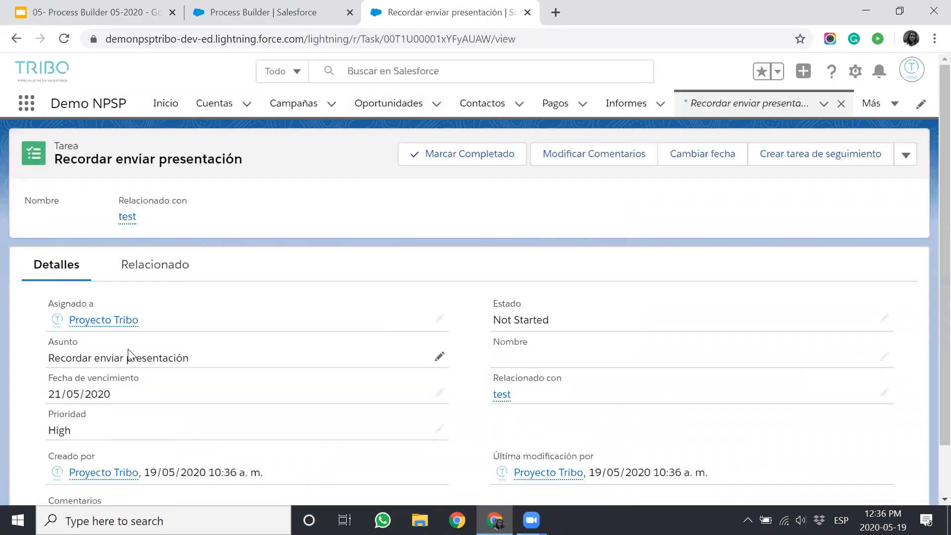
scroll(127, 350, "down", 2)
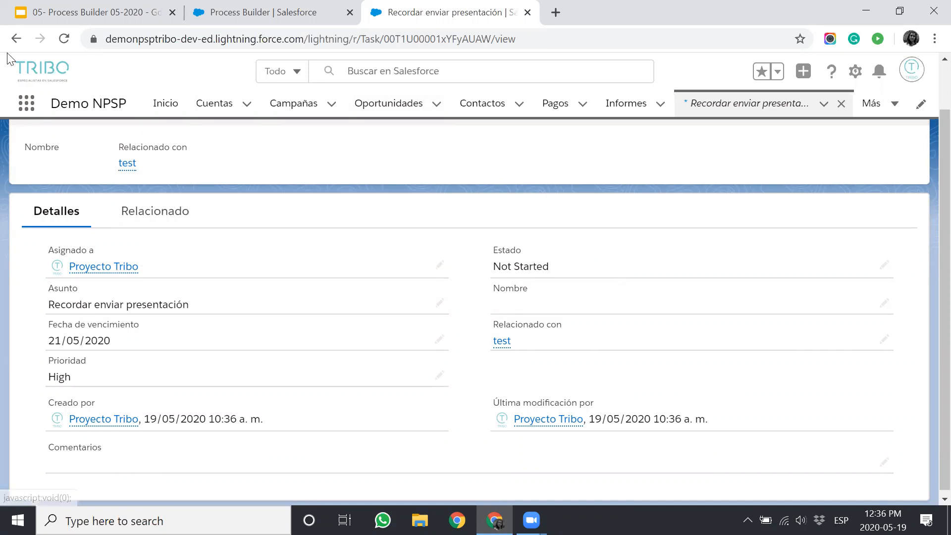
Step: Return to the test opportunity and examine its donation fields, down to Etapa en la que se perdió
left_click(16, 40)
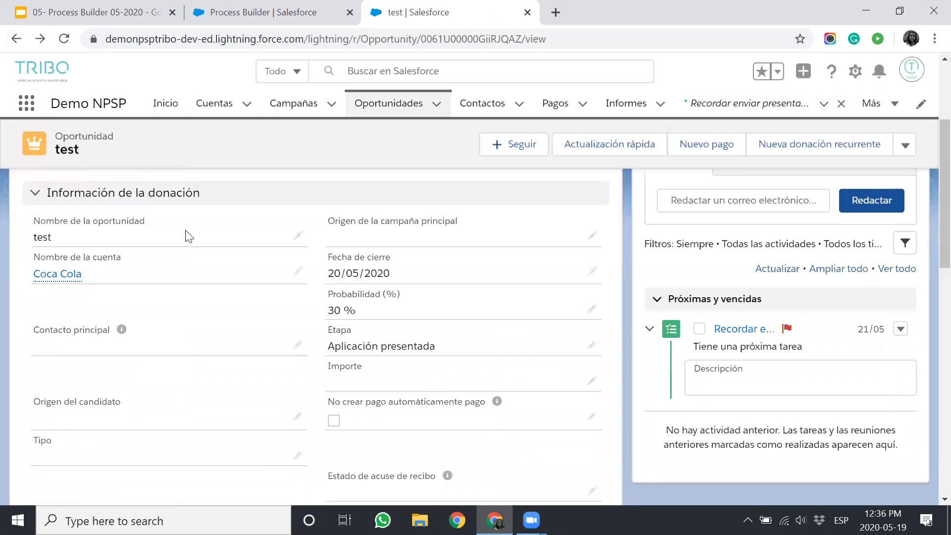
scroll(186, 230, "up", 2)
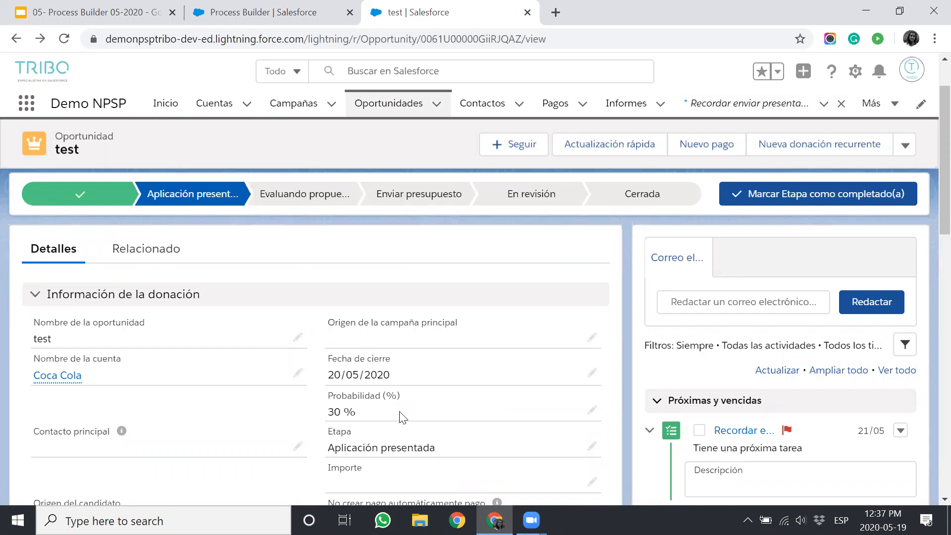
scroll(458, 446, "down", 1)
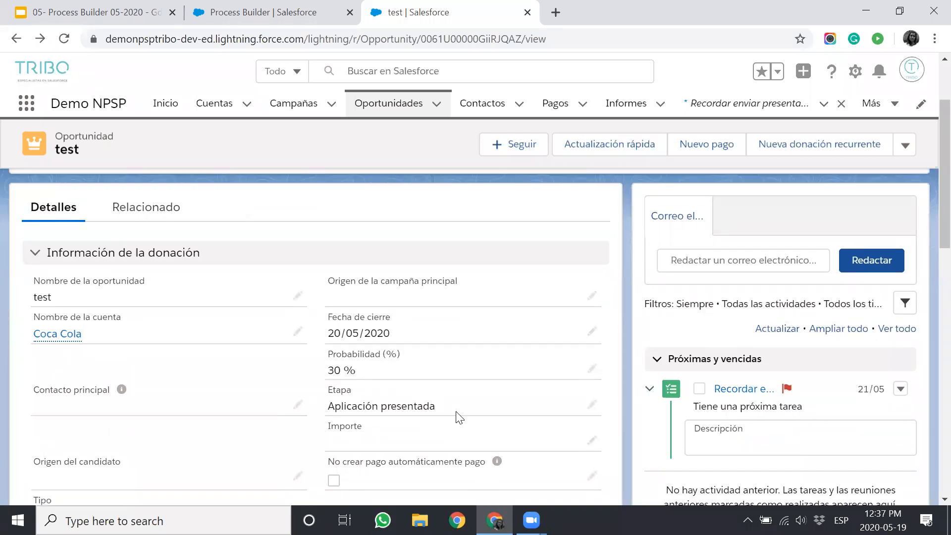
scroll(459, 418, "down", 4)
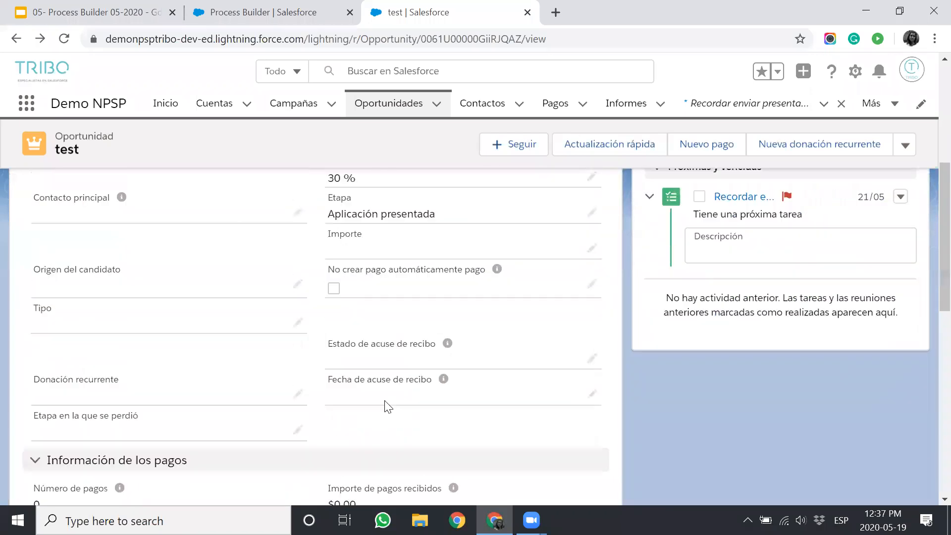
left_click_drag(34, 416, 143, 421)
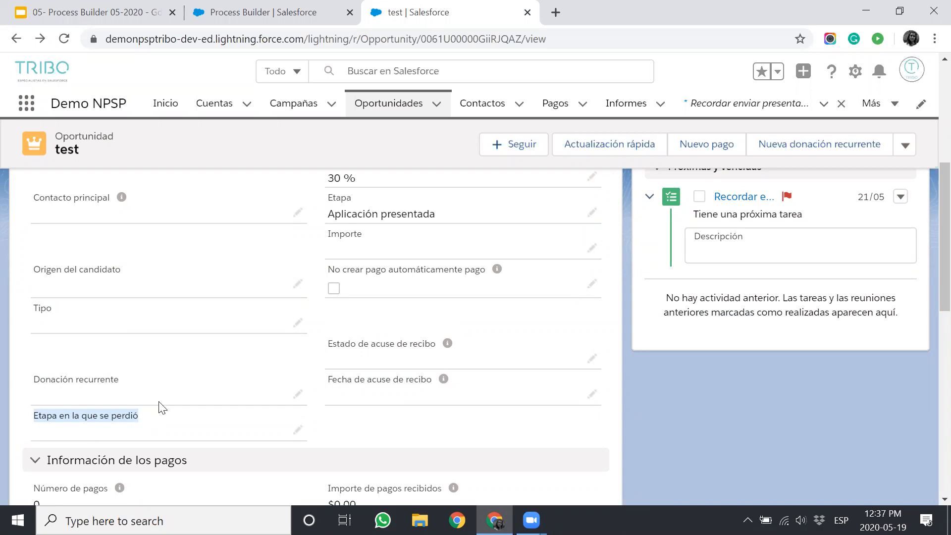
Step: Open version 1 of the Oportunidades process in Process Builder and duplicate it as a version of the current process
left_click(279, 15)
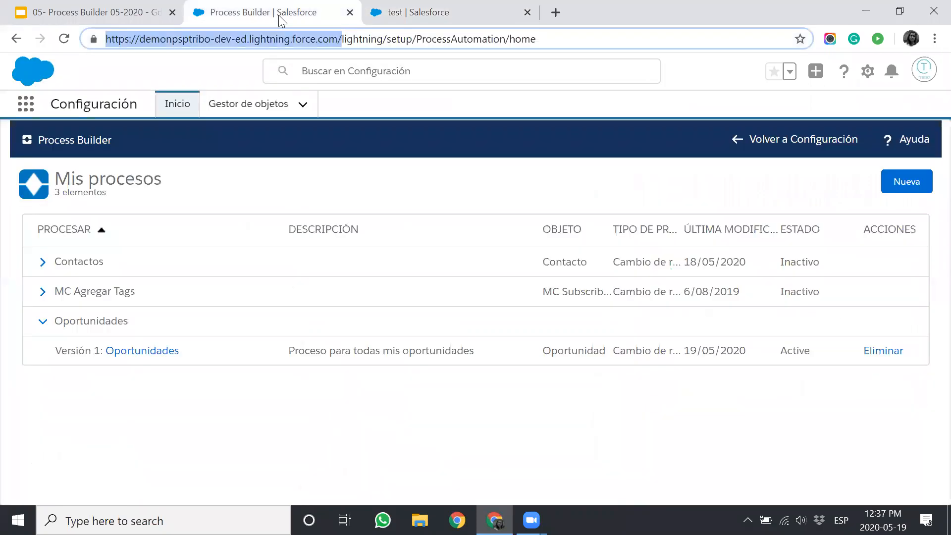
left_click(146, 361)
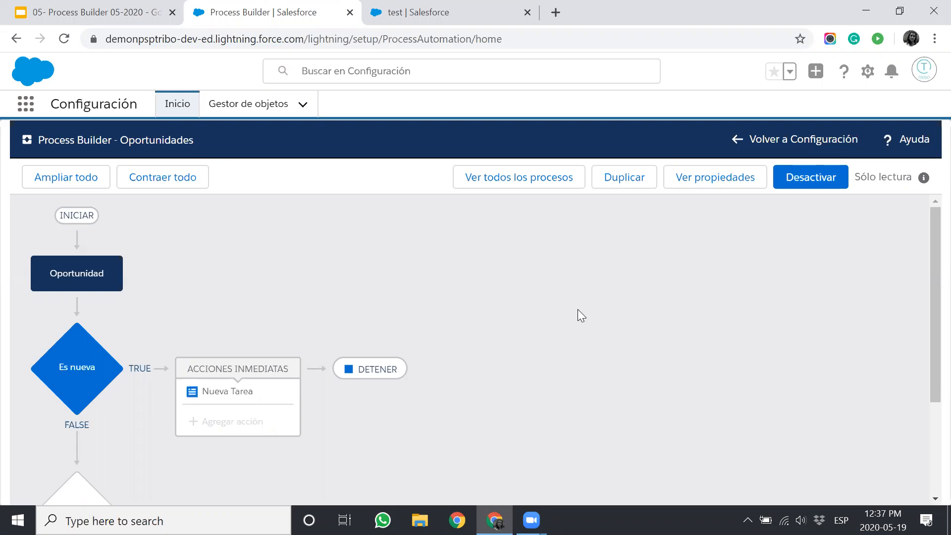
left_click(628, 183)
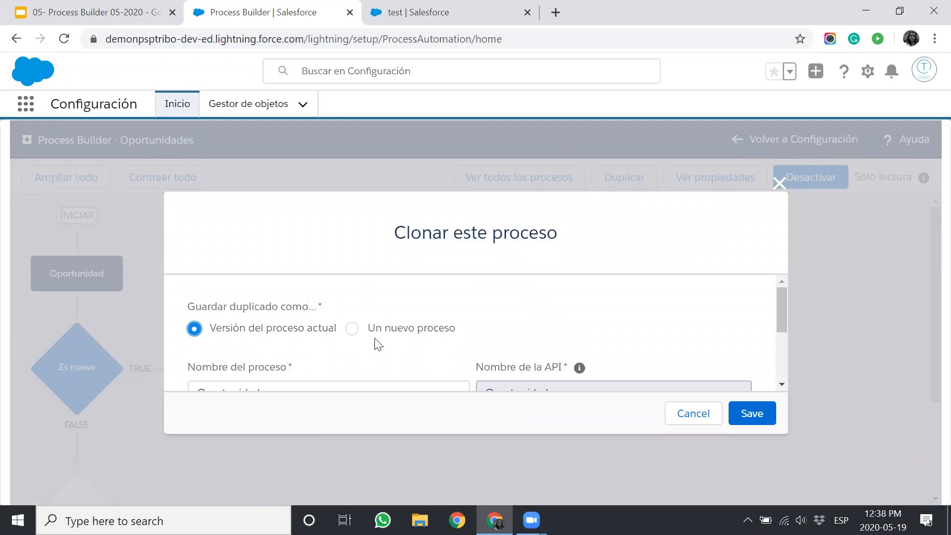
scroll(378, 343, "down", 1)
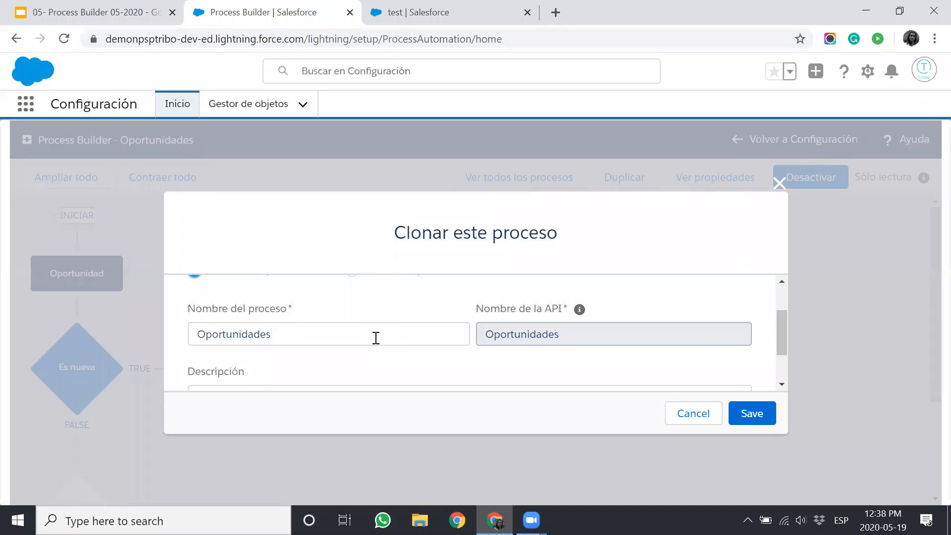
scroll(376, 338, "up", 1)
scroll(415, 360, "down", 1)
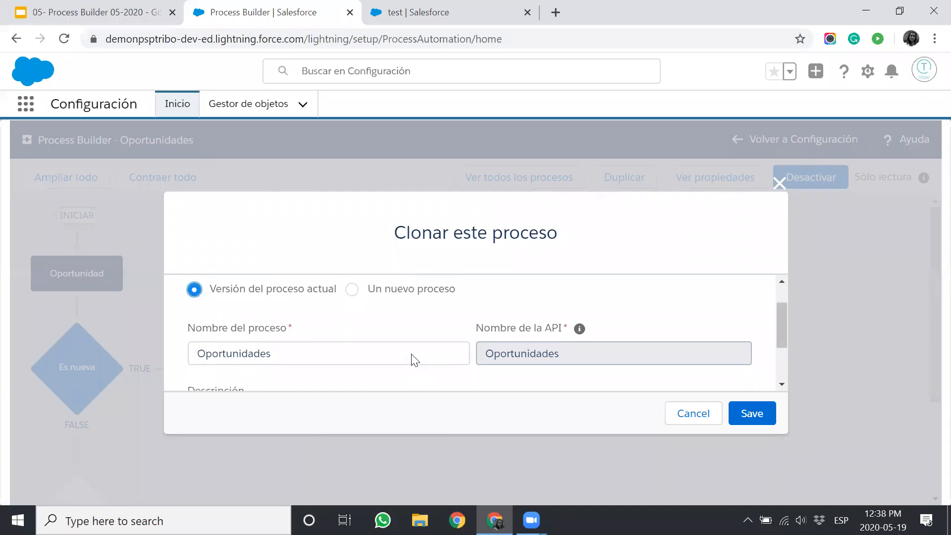
left_click(746, 413)
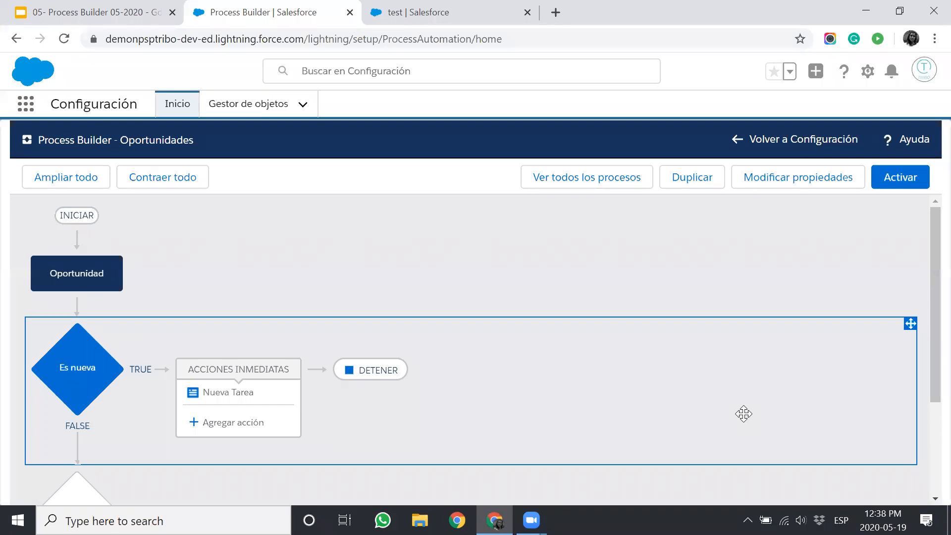
Step: Add a criterion named "Oportunidad cerrada" below Es nueva, executing its actions when all conditions are met
scroll(743, 413, "down", 1)
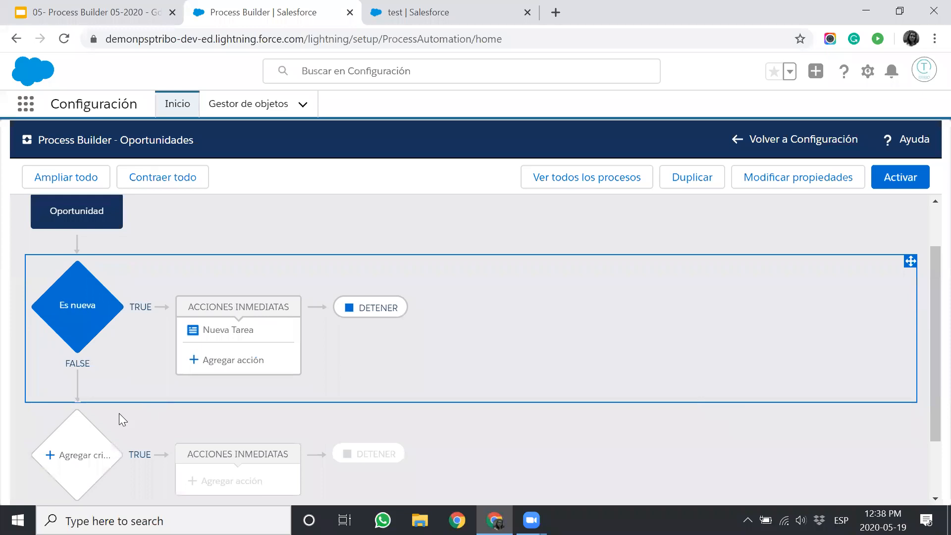
left_click(85, 447)
left_click(391, 292)
type("Opor")
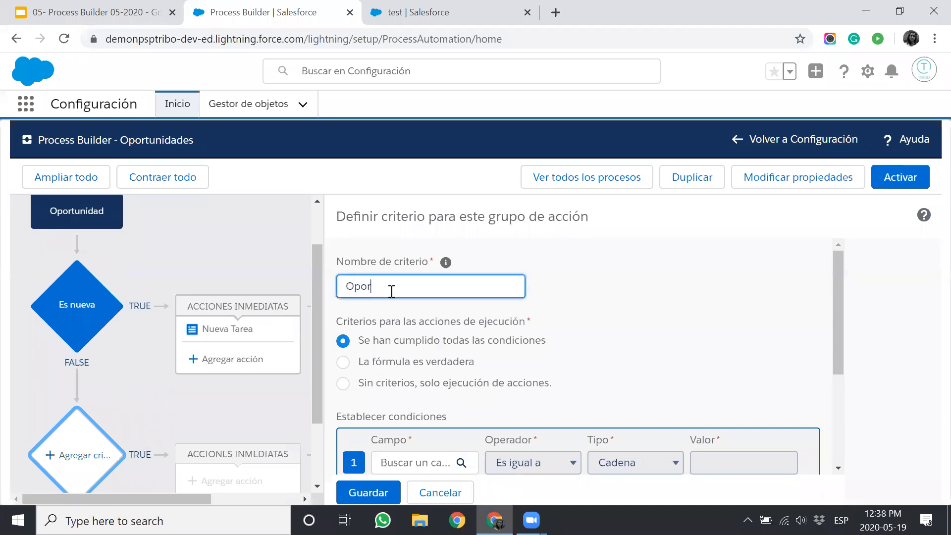
type("tunidad cerrada")
scroll(422, 352, "down", 1)
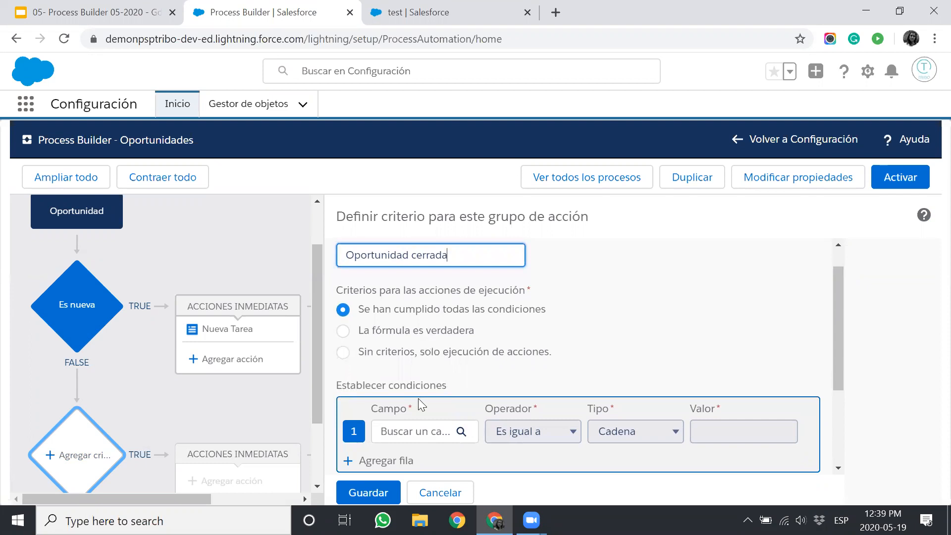
scroll(419, 399, "down", 1)
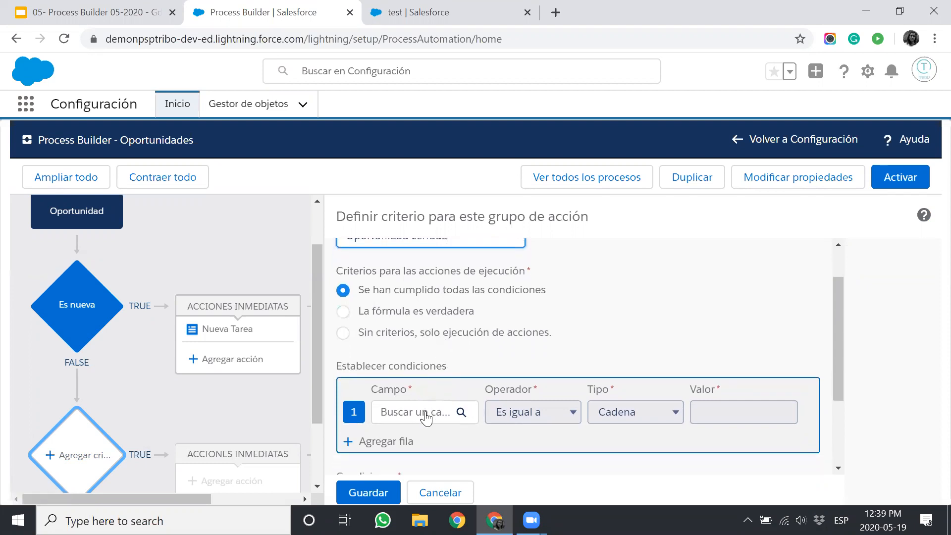
left_click(434, 313)
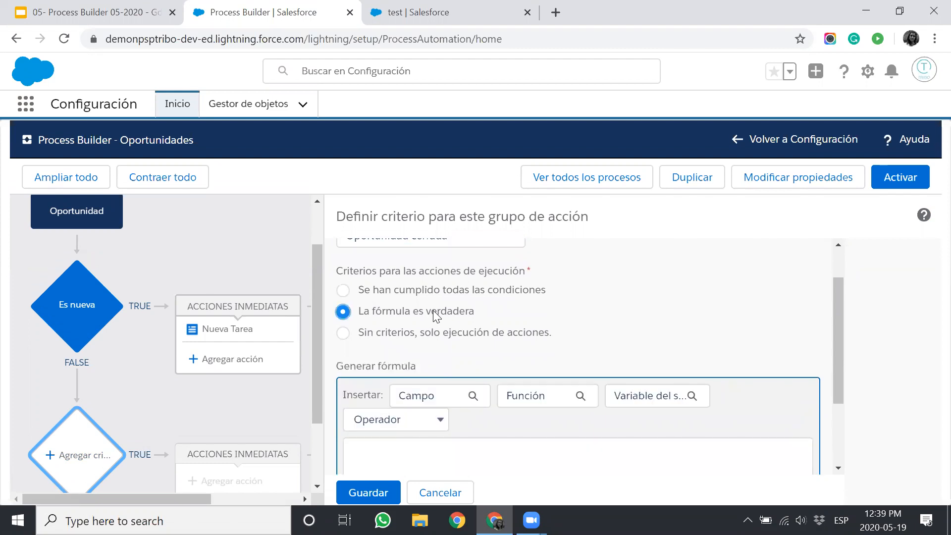
left_click(434, 290)
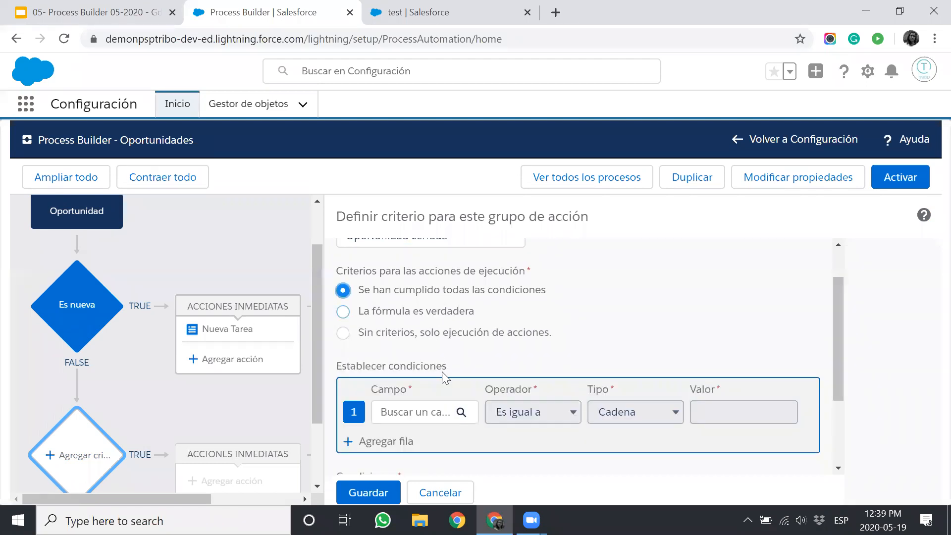
scroll(442, 371, "down", 2)
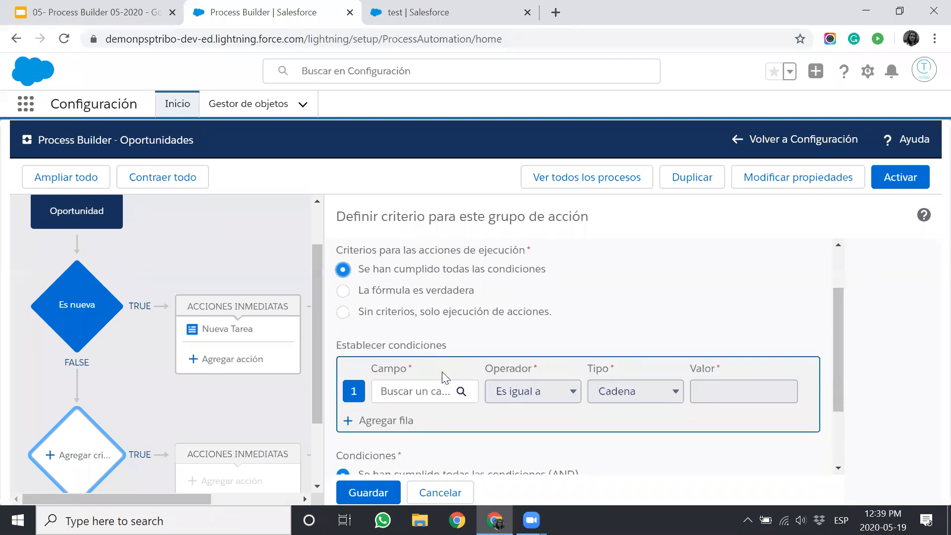
Step: Set the criterion's first condition to the opportunity field Cerrado being equal to True
left_click(414, 358)
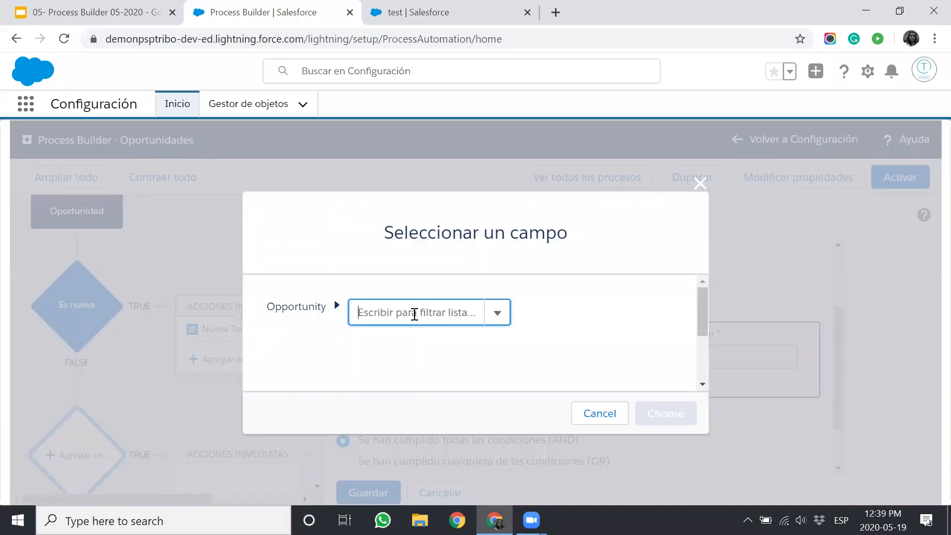
type("cerrada")
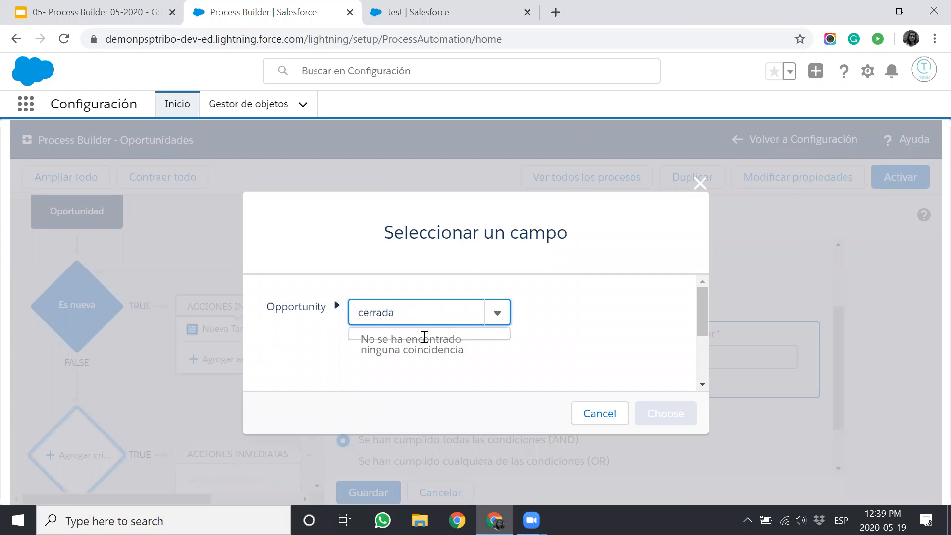
key("BackSpace")
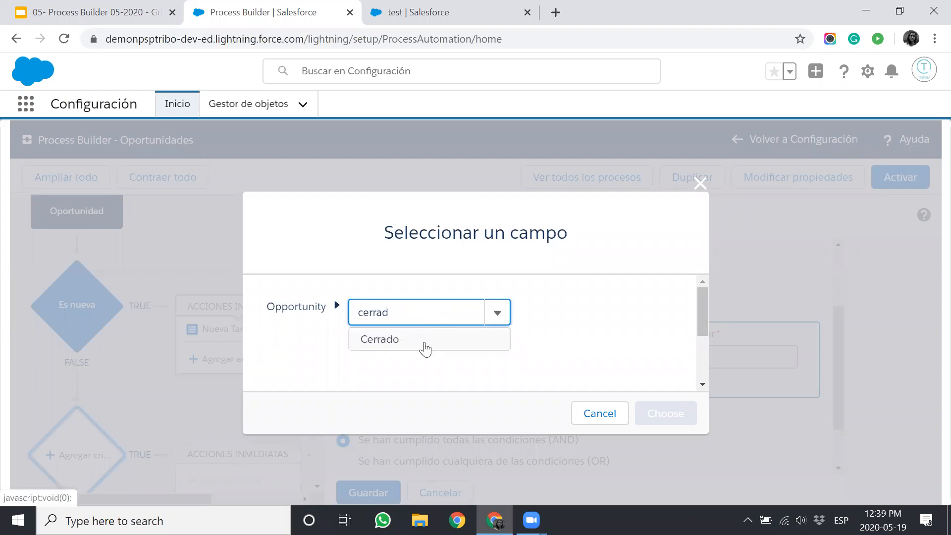
left_click(424, 343)
left_click(677, 409)
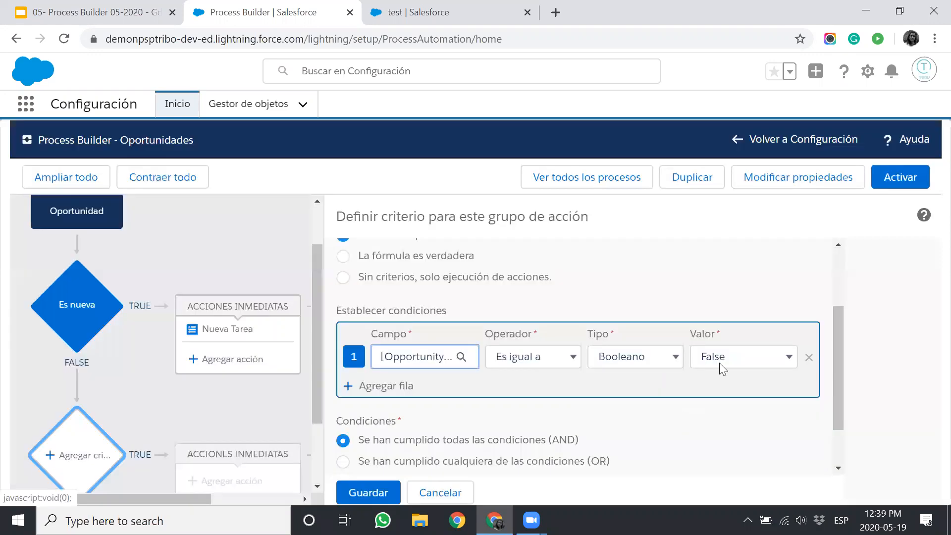
left_click(723, 358)
left_click(715, 374)
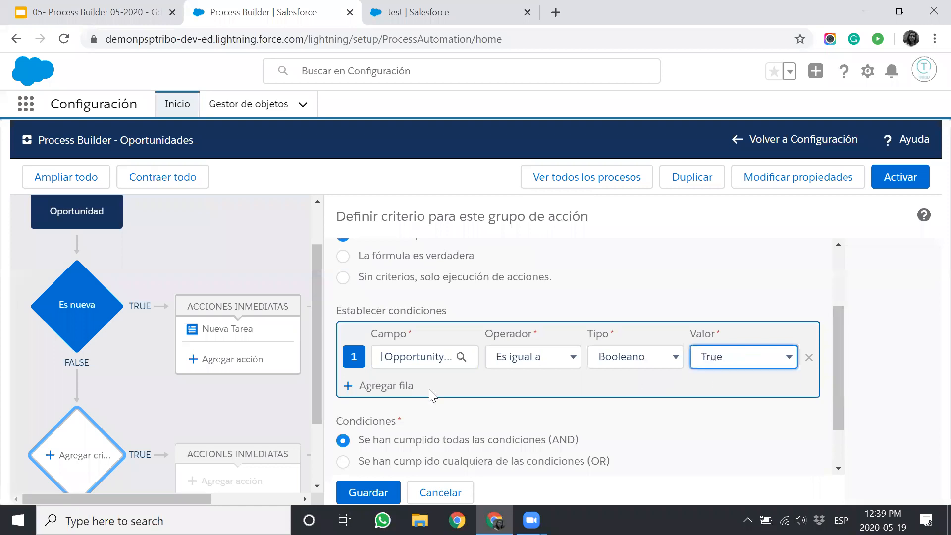
Step: Add a second condition to the criterion requiring the opportunity field Ganadas to equal False
left_click(404, 387)
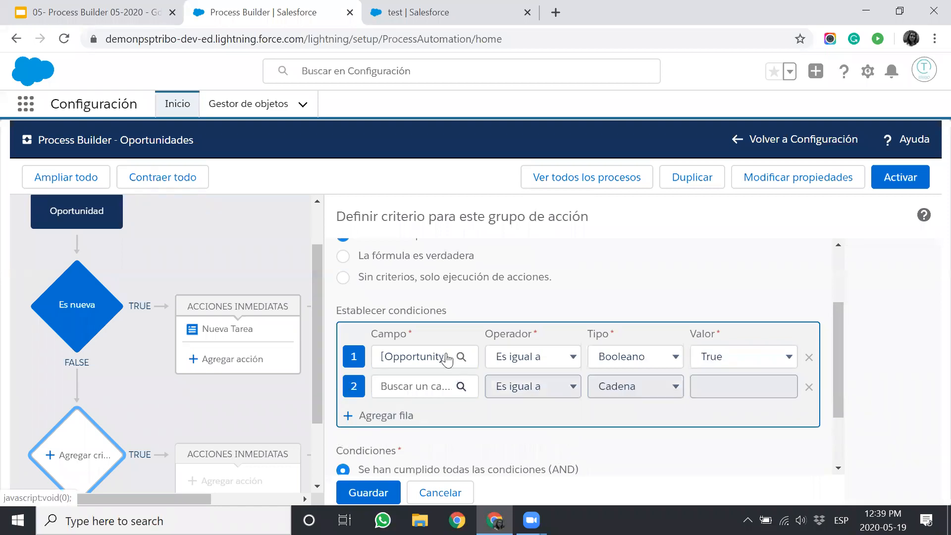
left_click(397, 387)
left_click(387, 319)
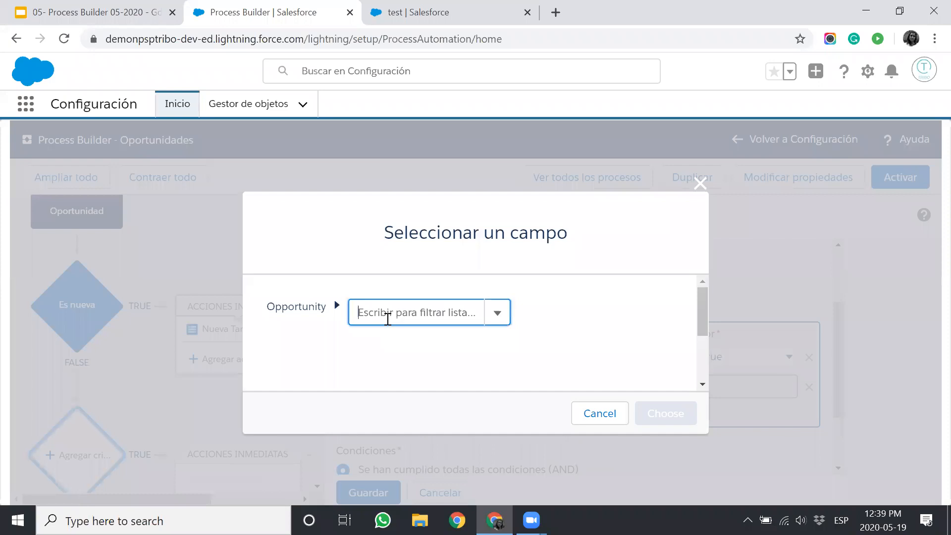
type("gana")
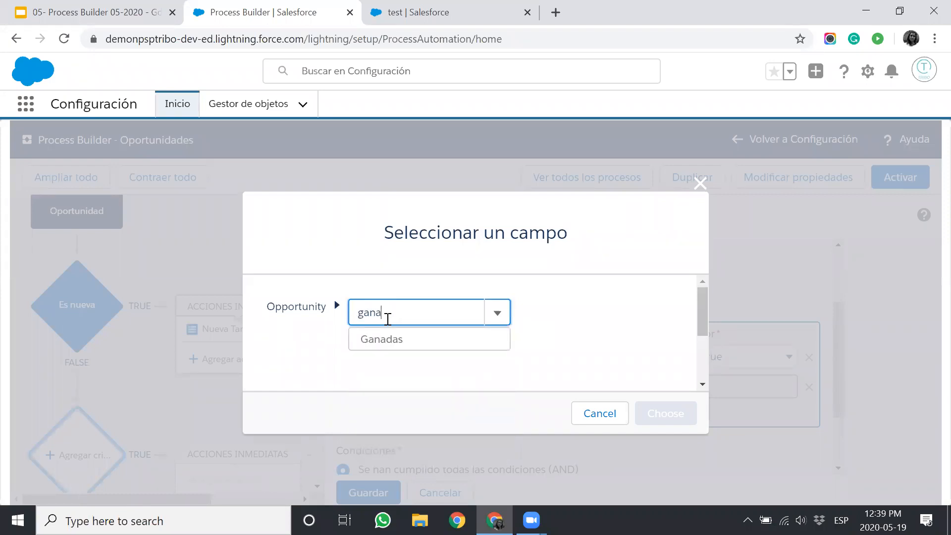
left_click(386, 339)
left_click(670, 415)
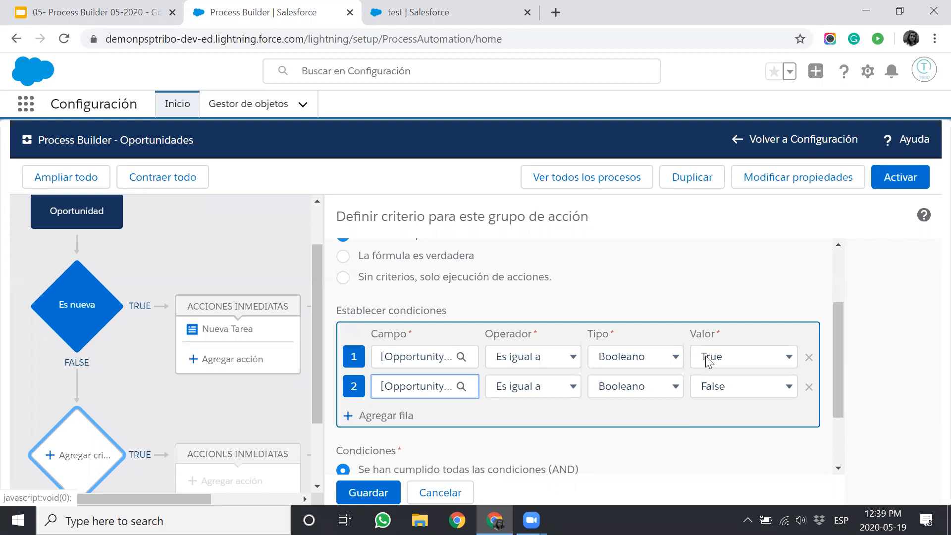
Step: Enable the advanced option to execute actions only when specific changes are made to the record, and save the criterion
scroll(718, 388, "down", 1)
scroll(714, 383, "down", 1)
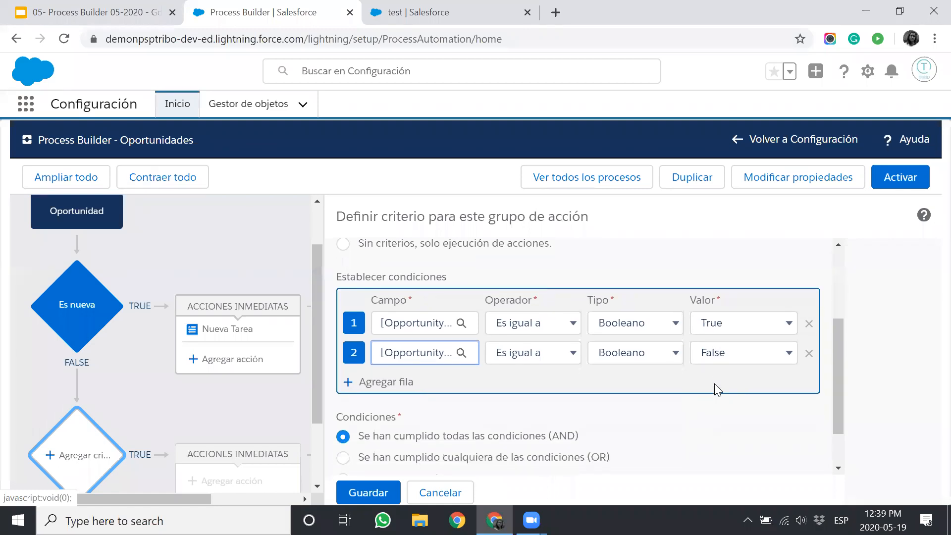
scroll(714, 383, "down", 2)
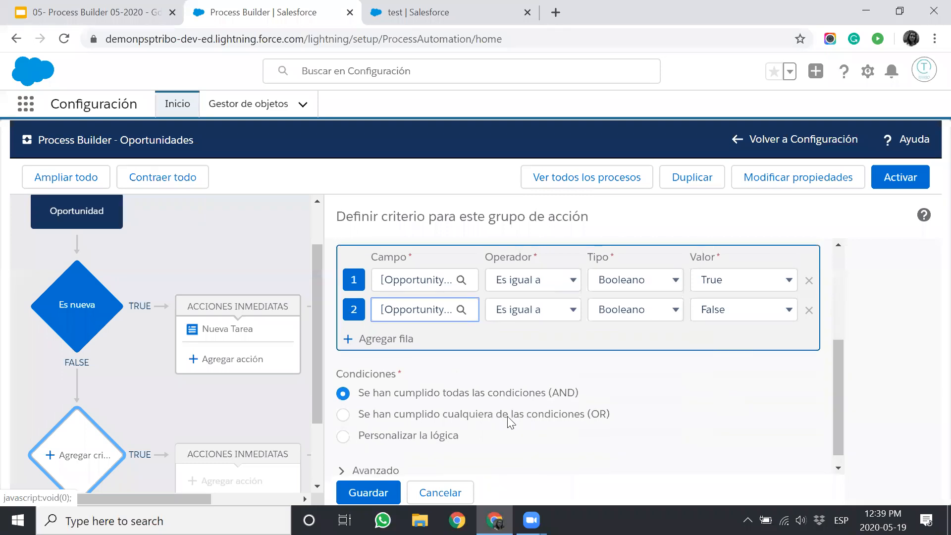
left_click(378, 456)
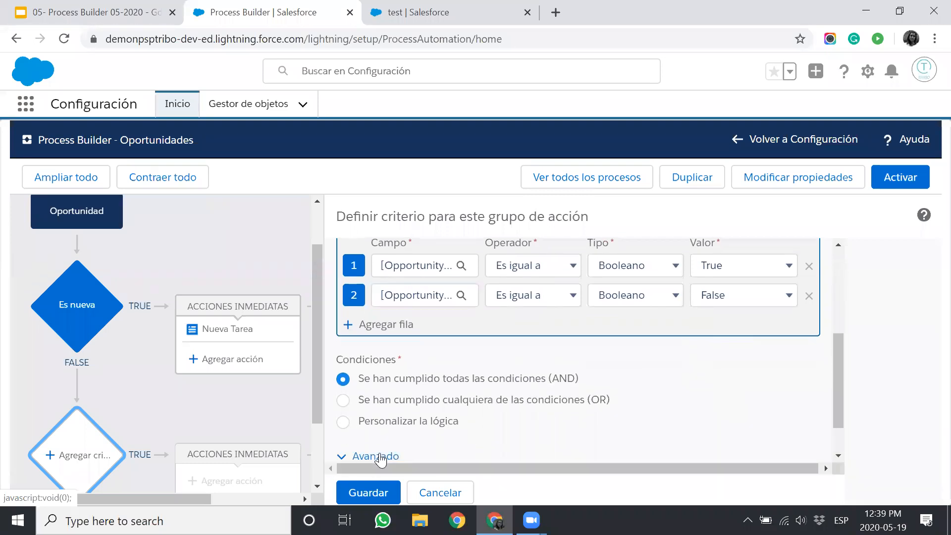
scroll(379, 456, "down", 2)
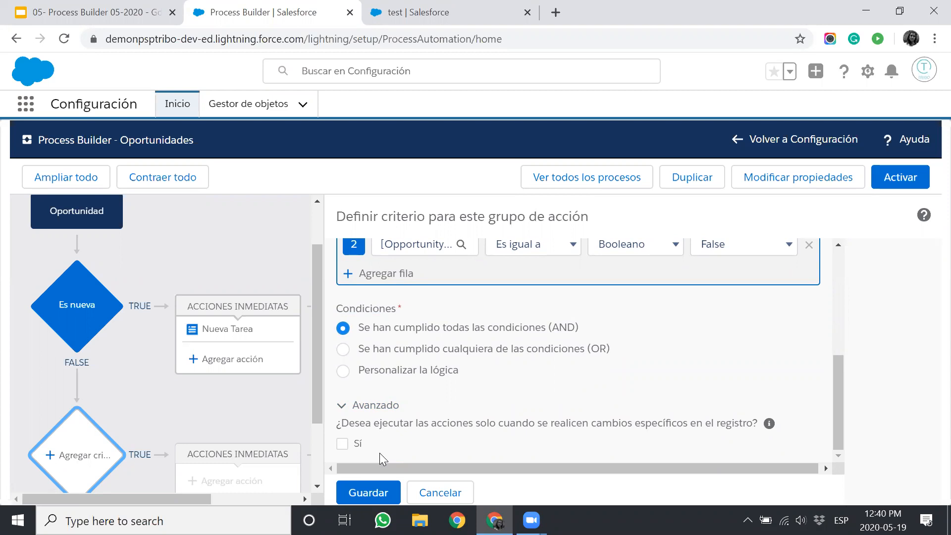
left_click(343, 444)
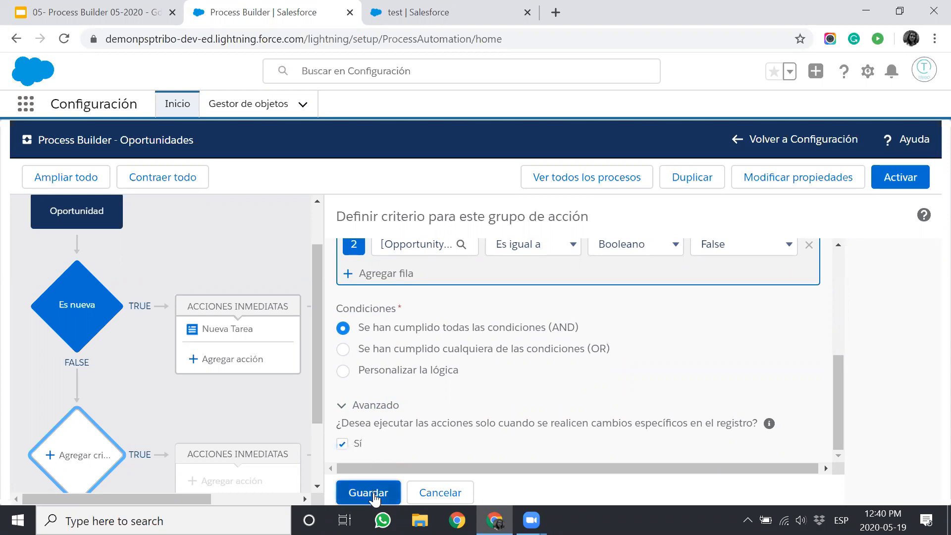
left_click(374, 493)
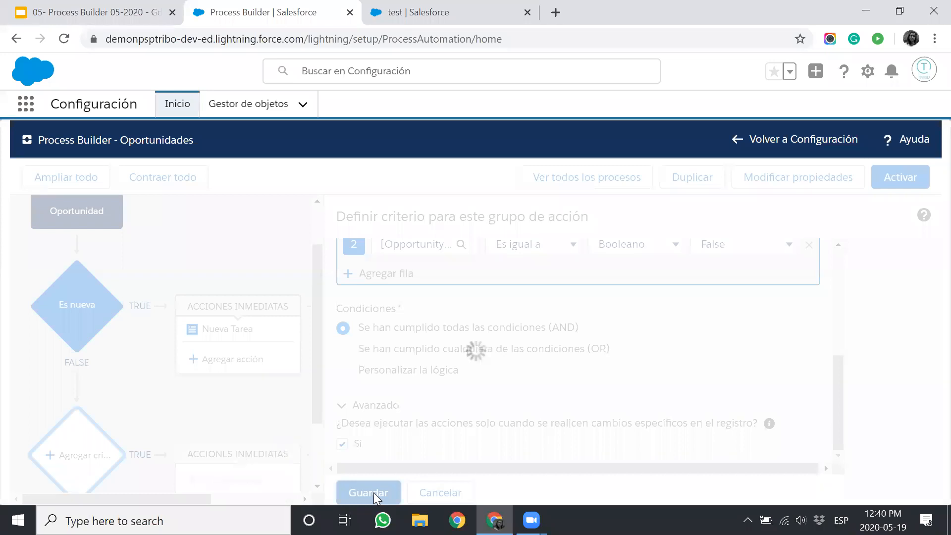
Step: Set the Es nueva criterion to evaluate the following criteria after its actions run, instead of stopping the process
scroll(373, 492, "down", 1)
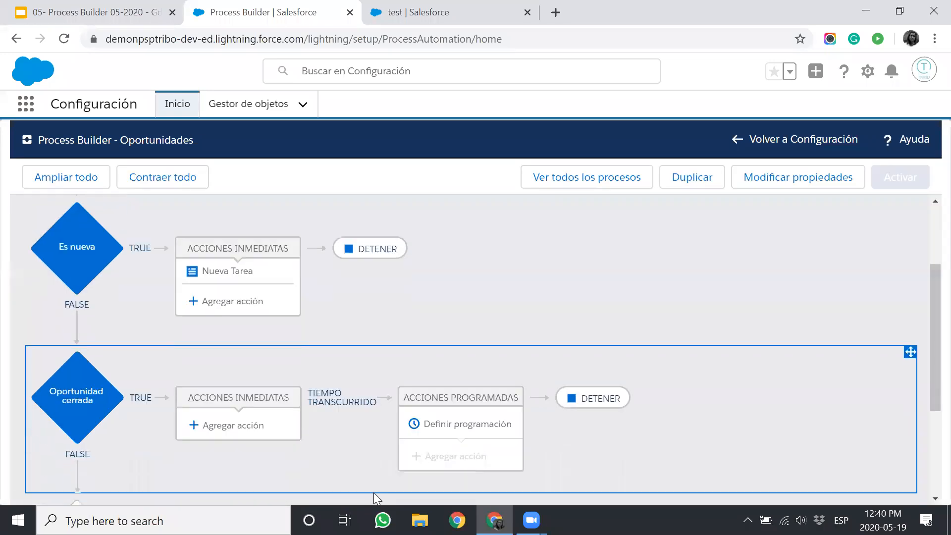
left_click(109, 250)
left_click(80, 378)
left_click(80, 276)
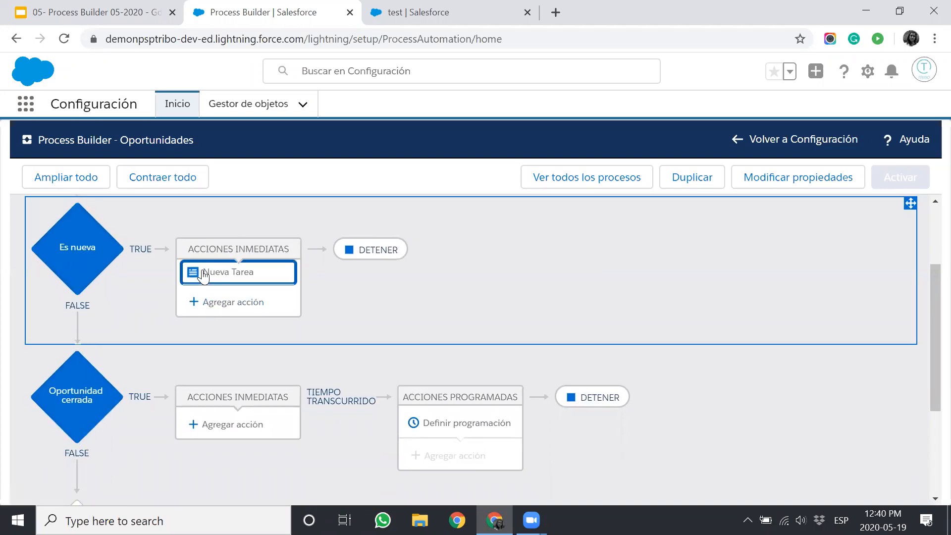
left_click(368, 257)
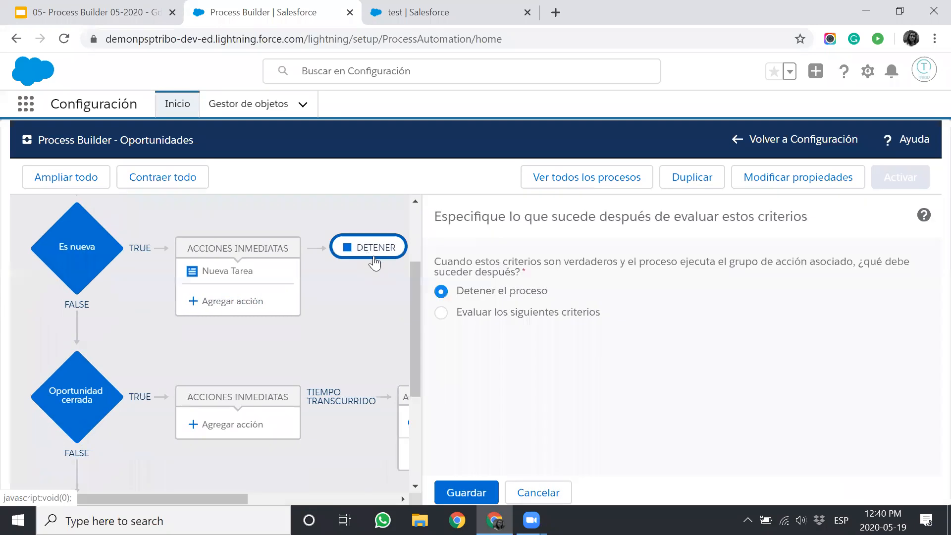
left_click(440, 313)
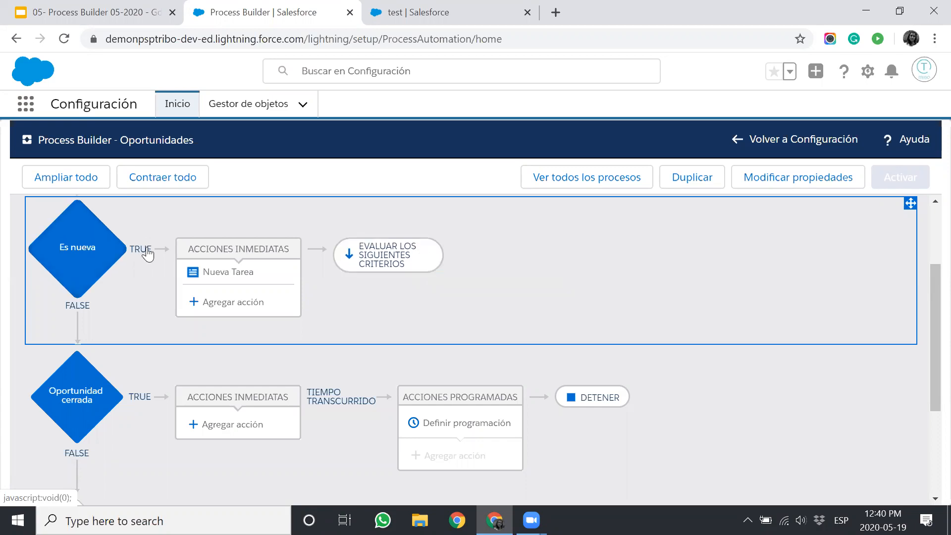
Step: Review the Es nueva formula, try placing Oportunidad cerrada ahead of Es nueva, and restore the original criteria order
left_click(111, 251)
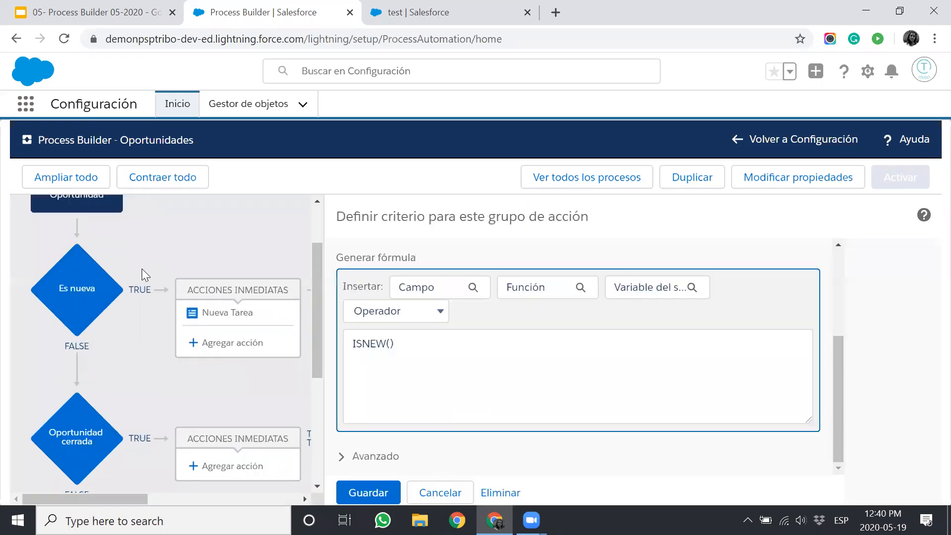
left_click(435, 491)
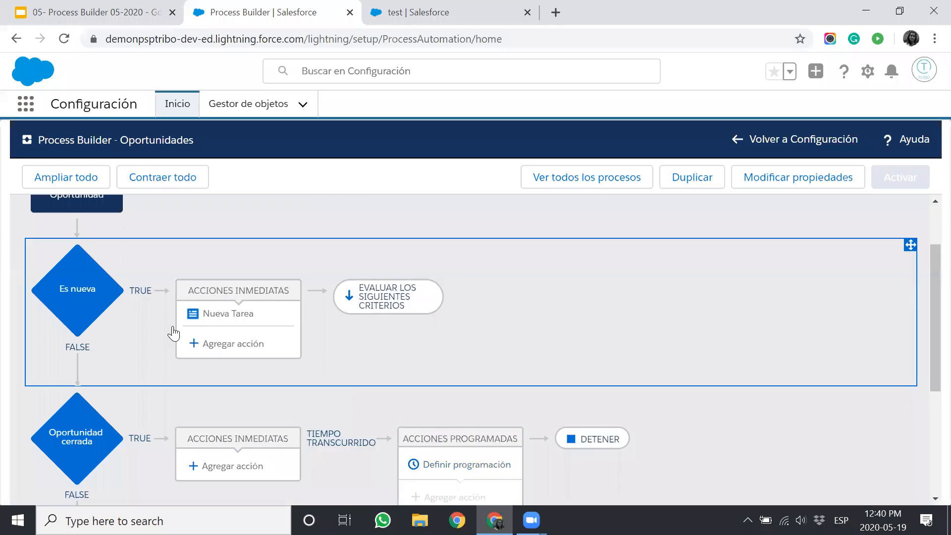
left_click_drag(143, 280, 98, 280)
left_click_drag(78, 403, 74, 354)
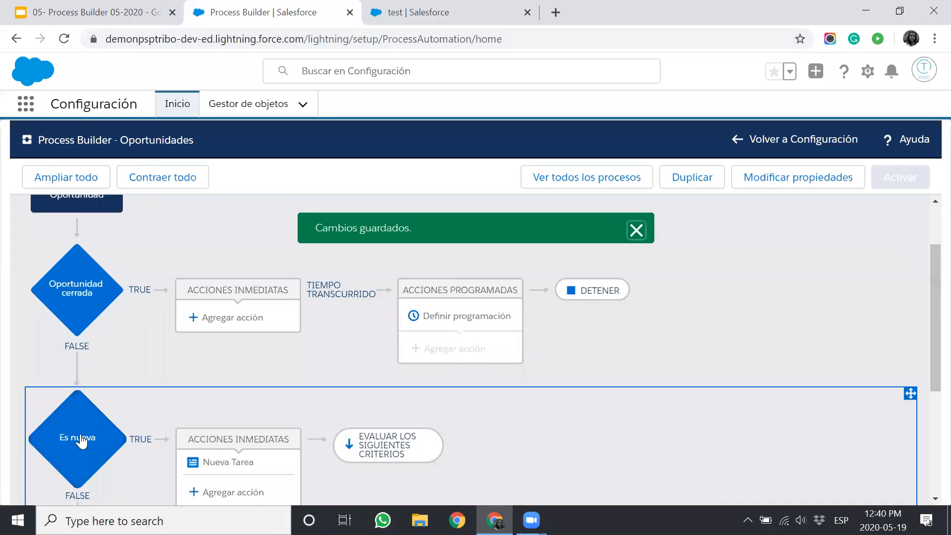
left_click_drag(81, 302, 81, 300)
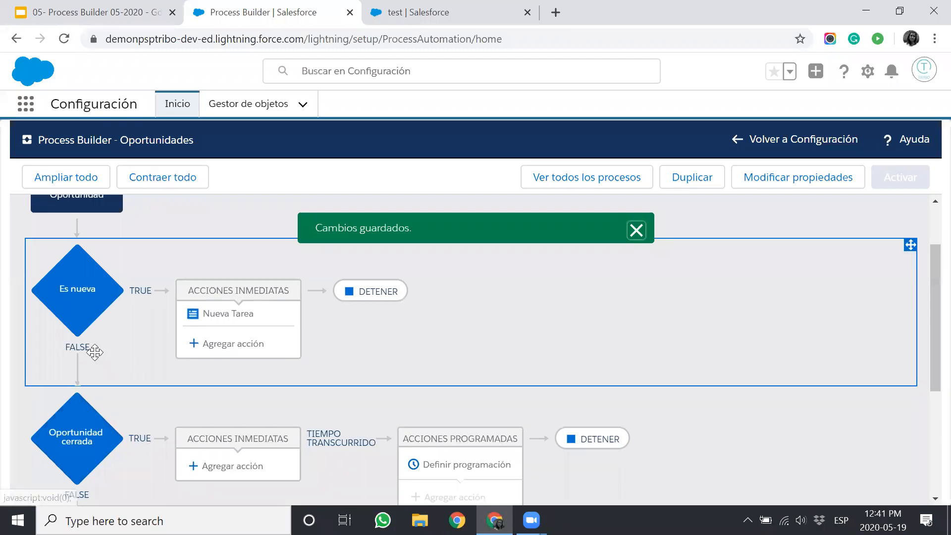
Step: Add an immediate action of type Actualizar registros named "Etapa en la que se perdió" to the Oportunidad cerrada criterion
scroll(95, 355, "down", 1)
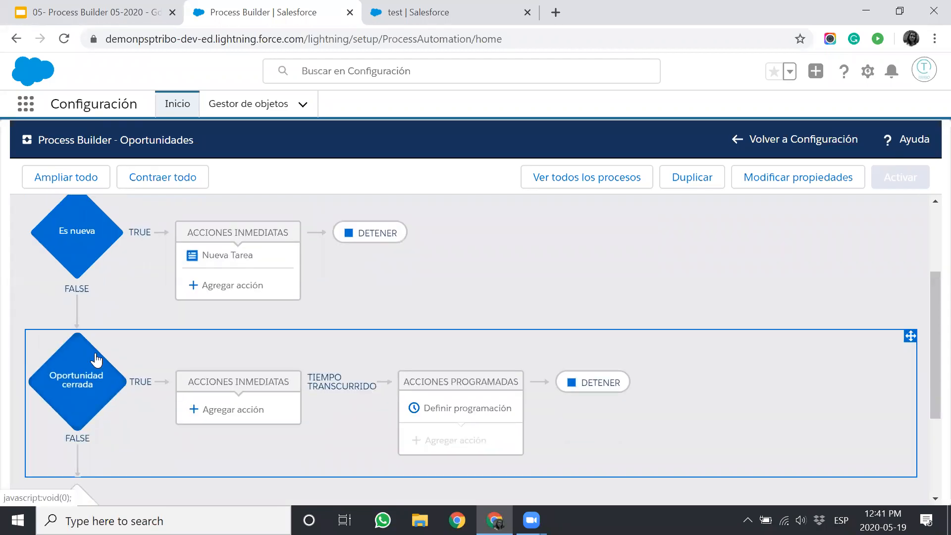
left_click(94, 386)
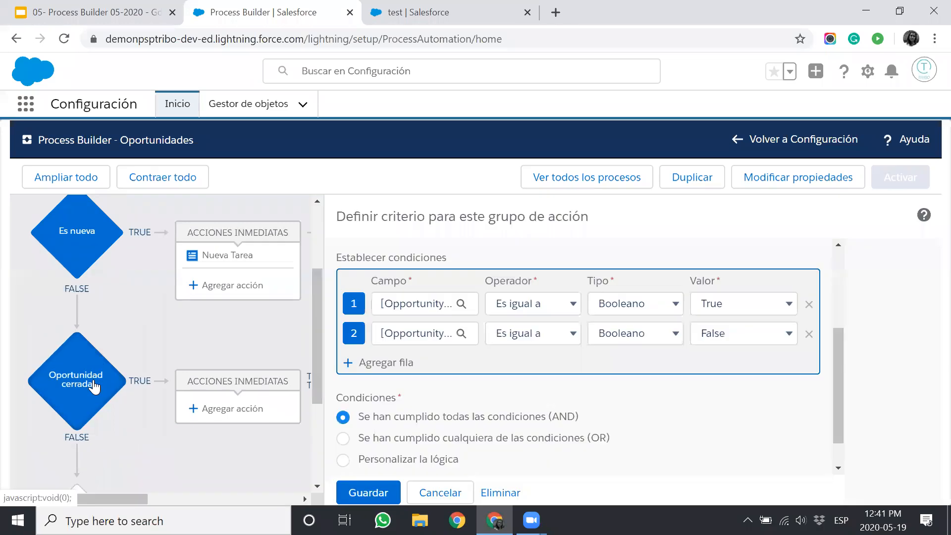
left_click(229, 409)
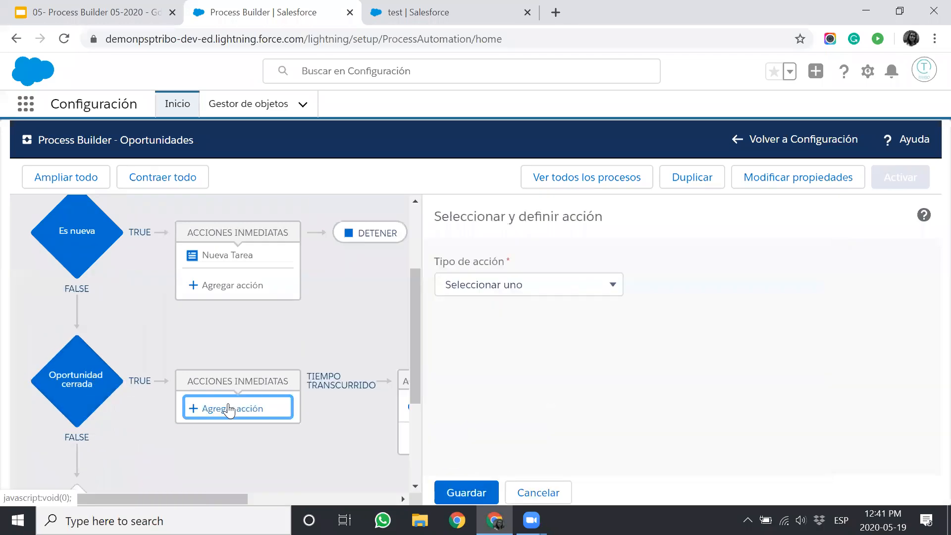
left_click(473, 288)
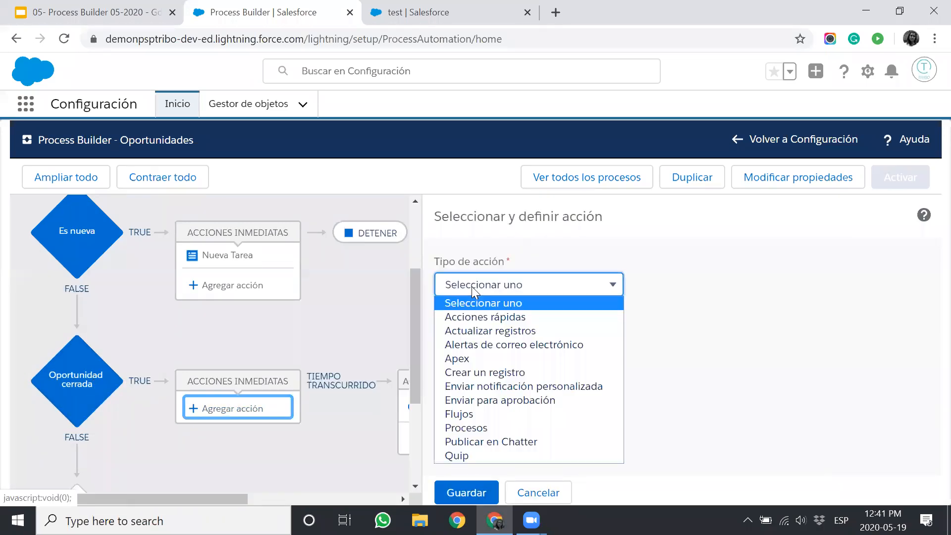
left_click(483, 331)
left_click(501, 346)
type("Etapa en la que se per")
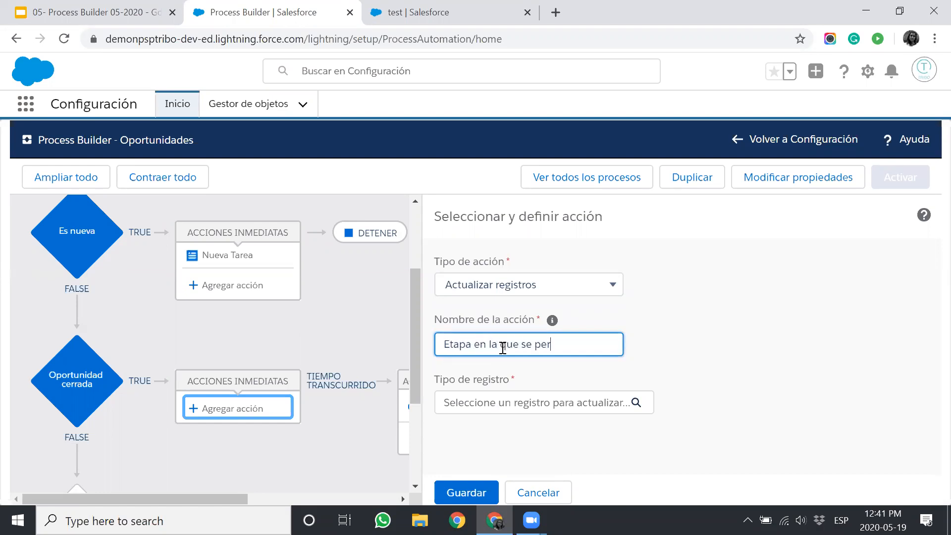
type("dió")
left_click(545, 380)
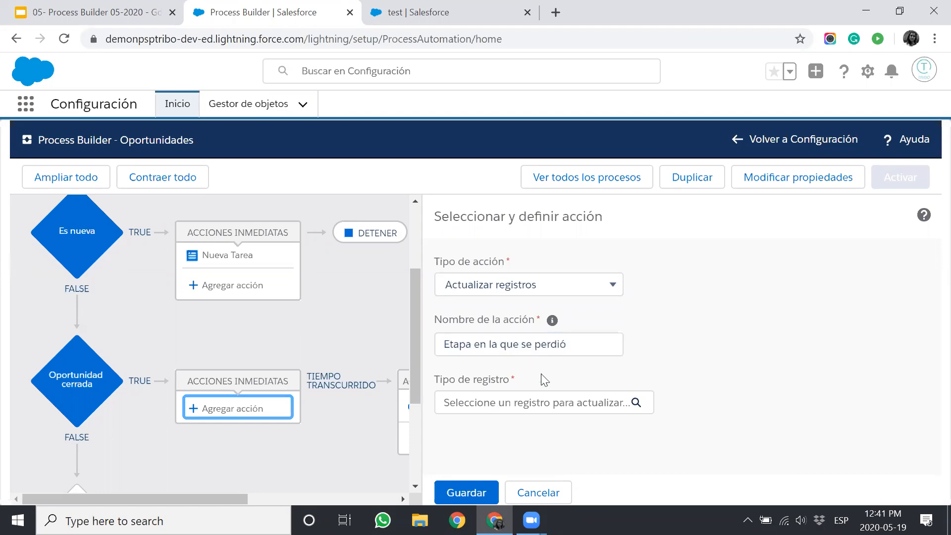
Step: Target the Opportunity record that started the process, and use Sin criterios, solo actualización de los registros as the update criteria
left_click(497, 401)
left_click_drag(337, 308, 480, 312)
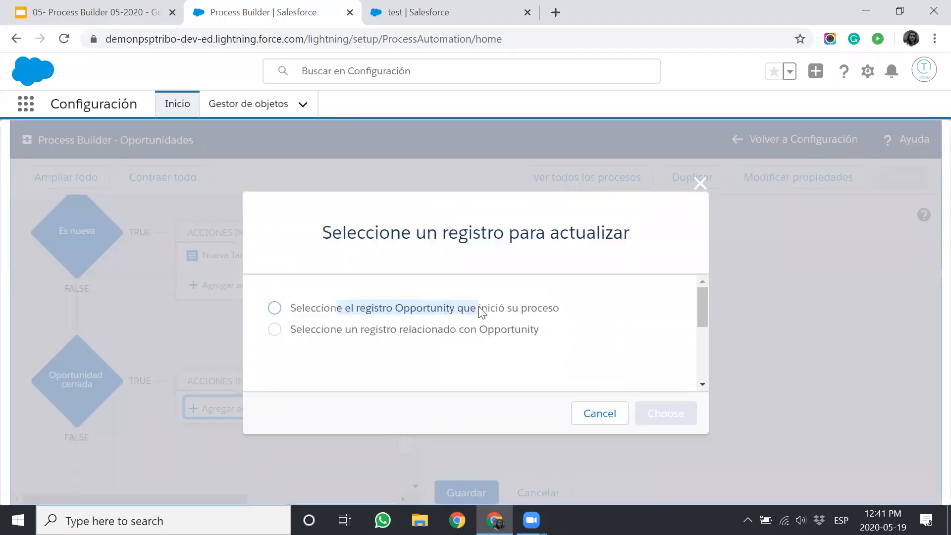
left_click(418, 306)
left_click(429, 332)
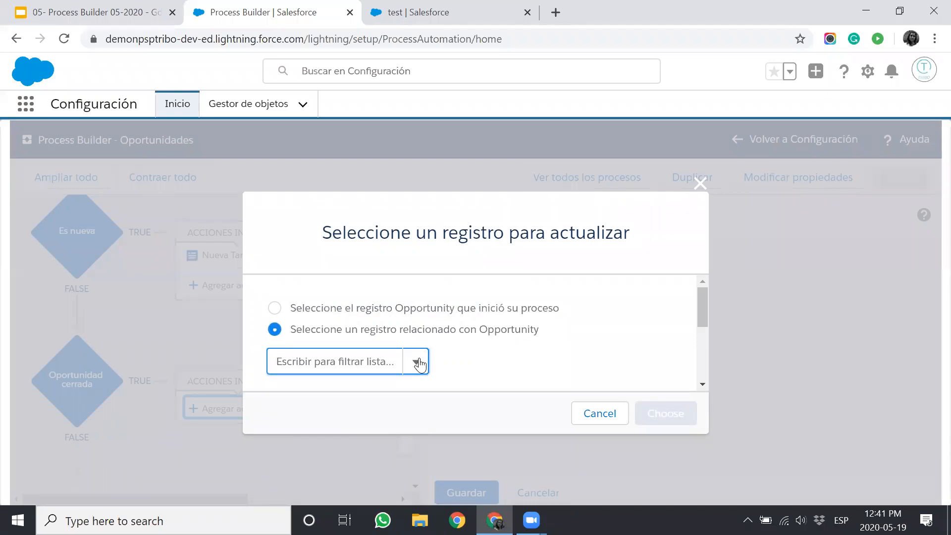
left_click(402, 310)
left_click(666, 413)
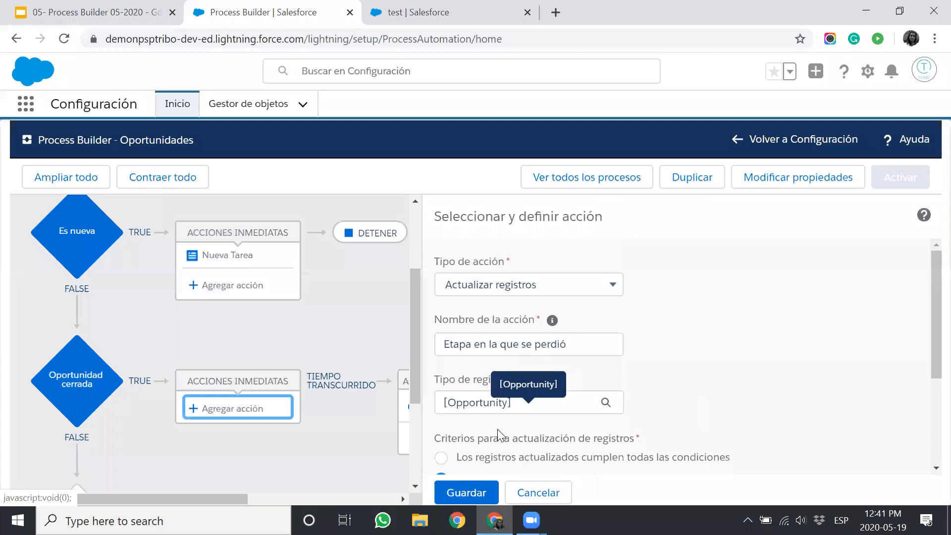
scroll(498, 429, "down", 2)
scroll(497, 429, "down", 2)
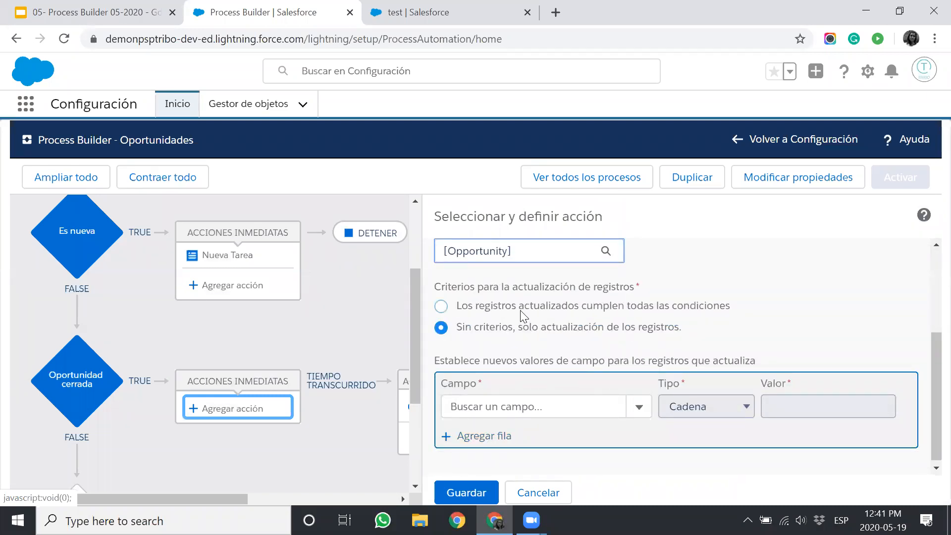
left_click(520, 310)
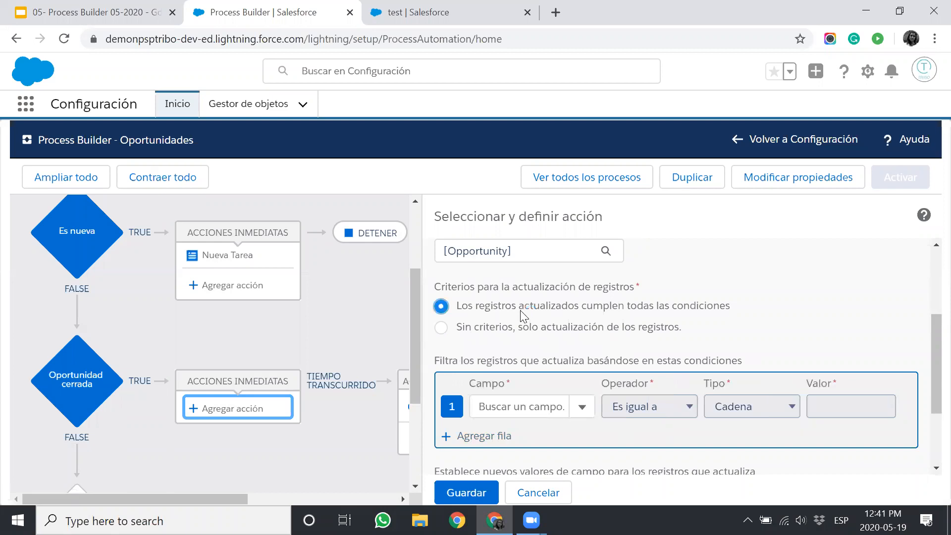
left_click(512, 331)
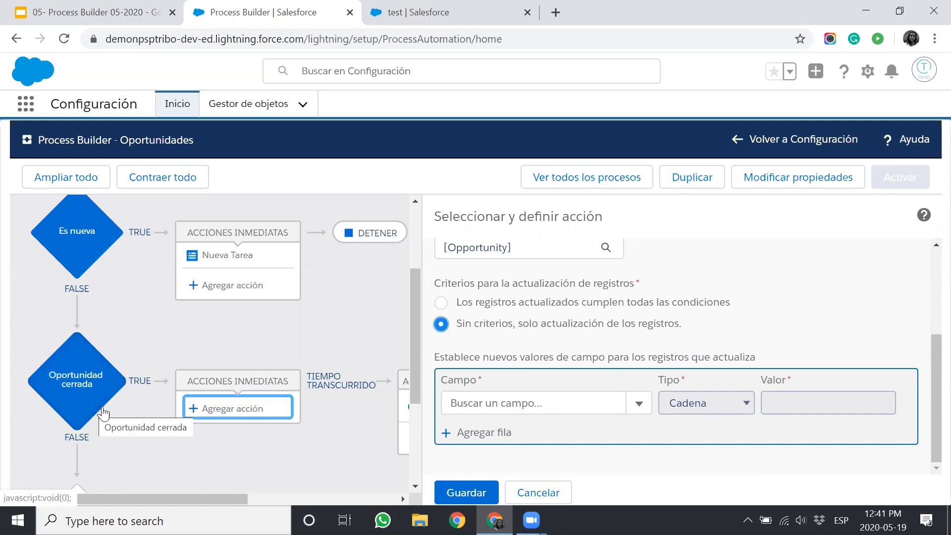
Step: Choose Etapa en la que se perdió as the field to update, with value type Fórmula, and open its formula editor
left_click(591, 405)
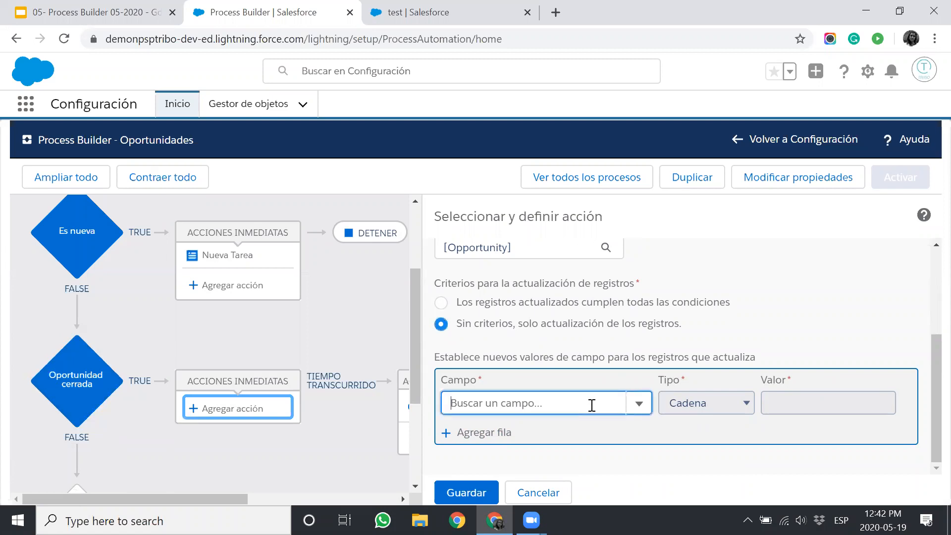
type("etapa")
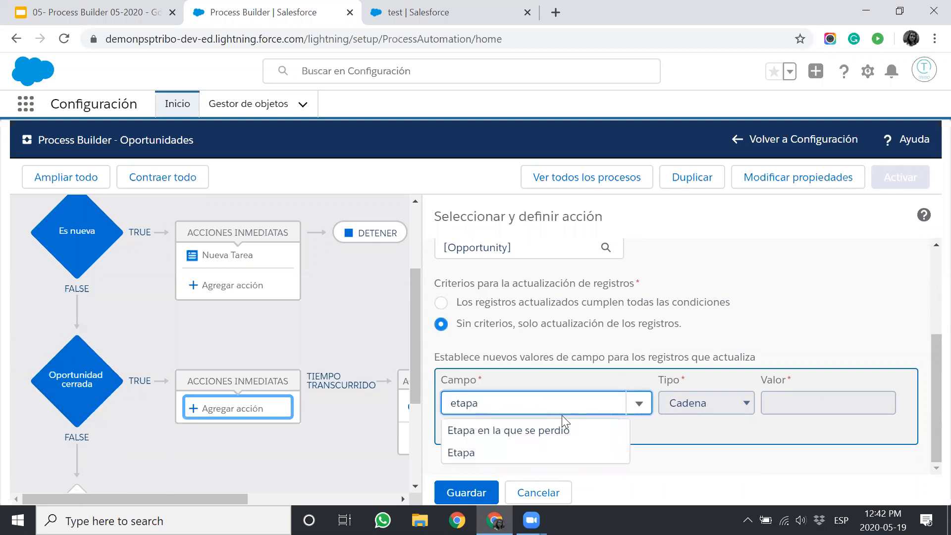
left_click(557, 429)
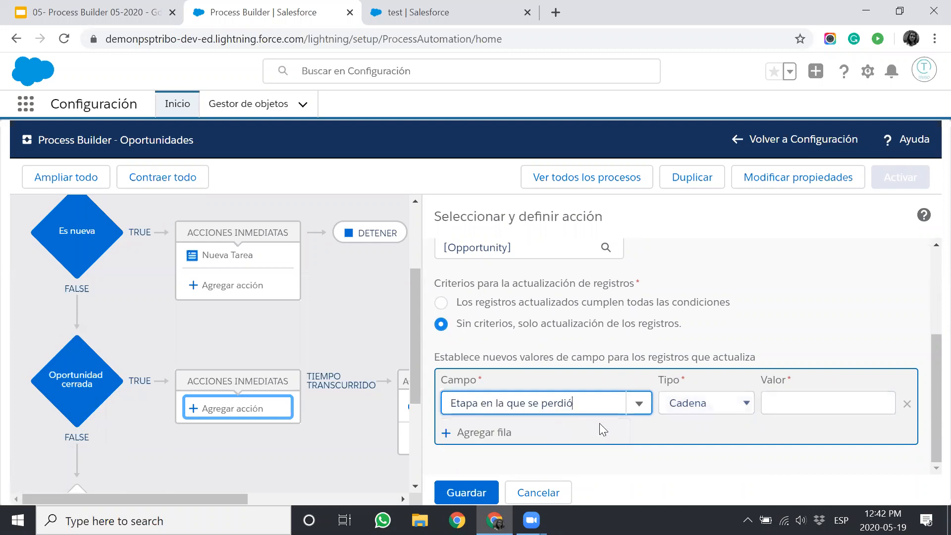
left_click(723, 402)
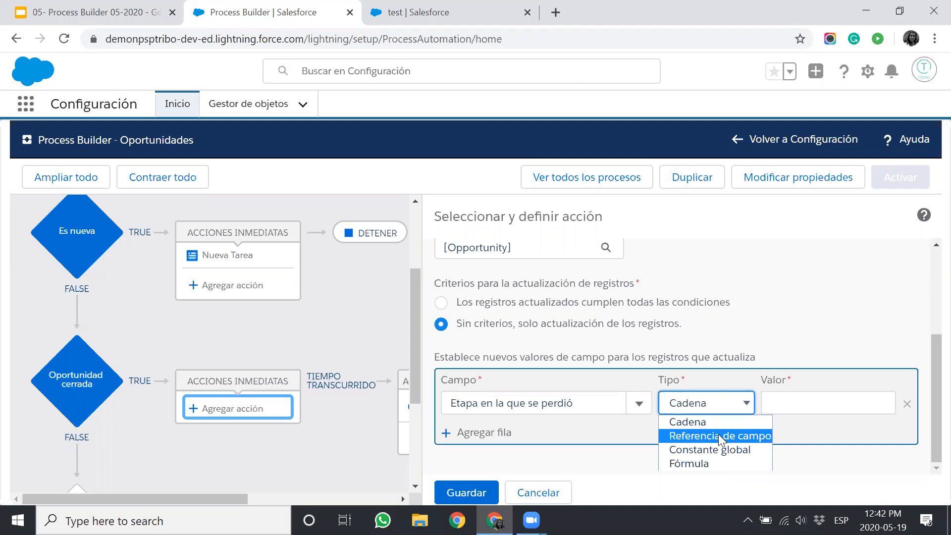
left_click(713, 463)
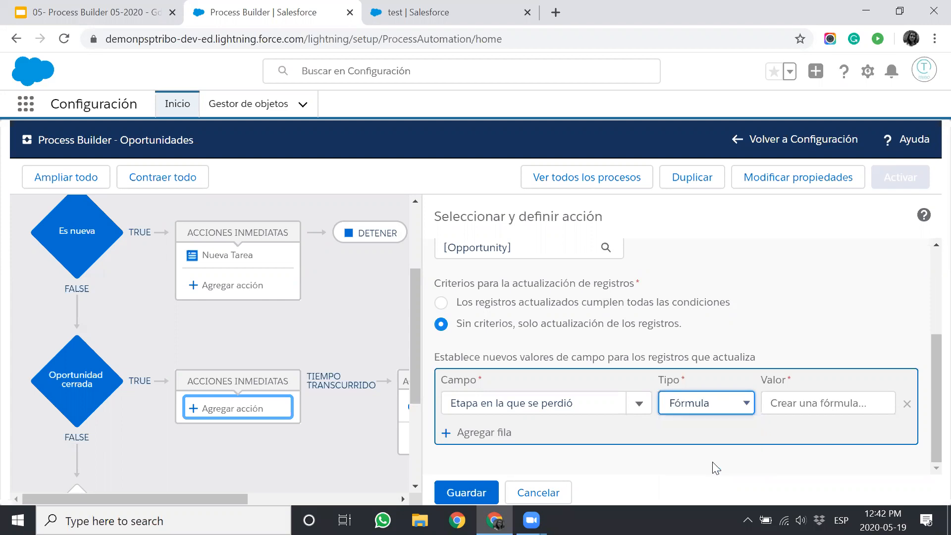
left_click(784, 415)
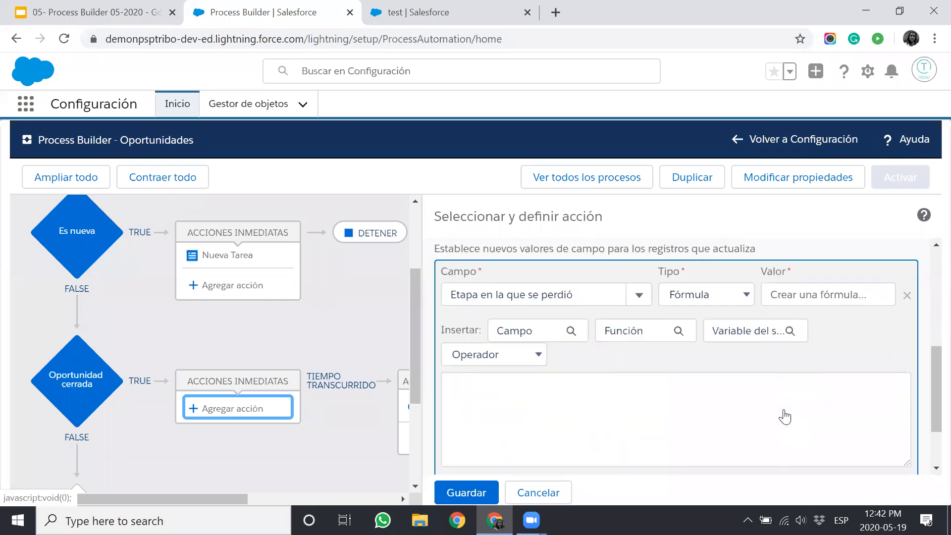
Step: Insert the PRIORVALUE function into the formula from the list of all function categories
left_click(646, 310)
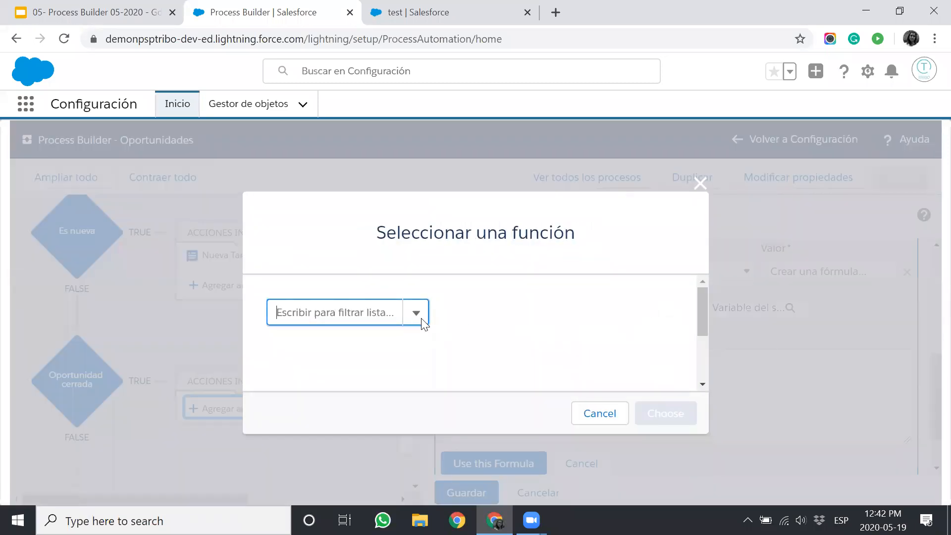
left_click(699, 185)
left_click(644, 310)
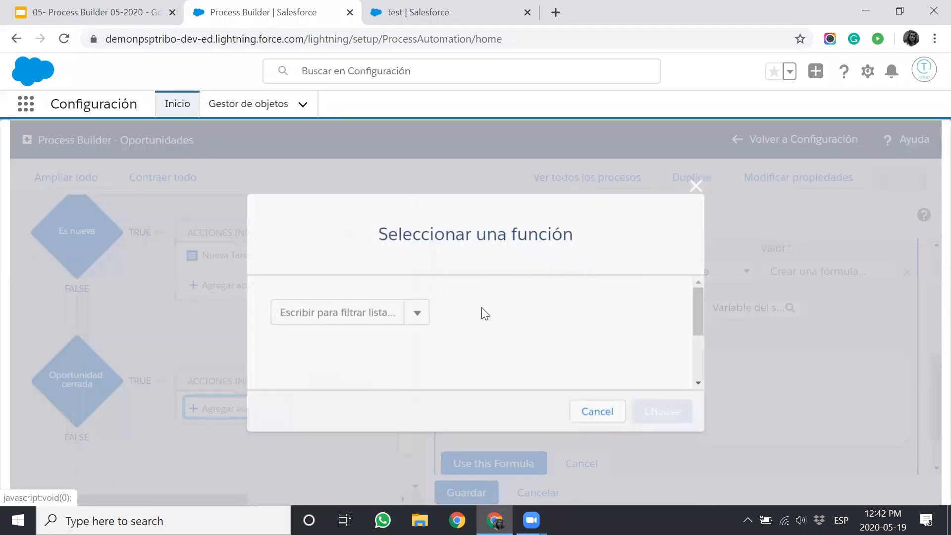
left_click(416, 313)
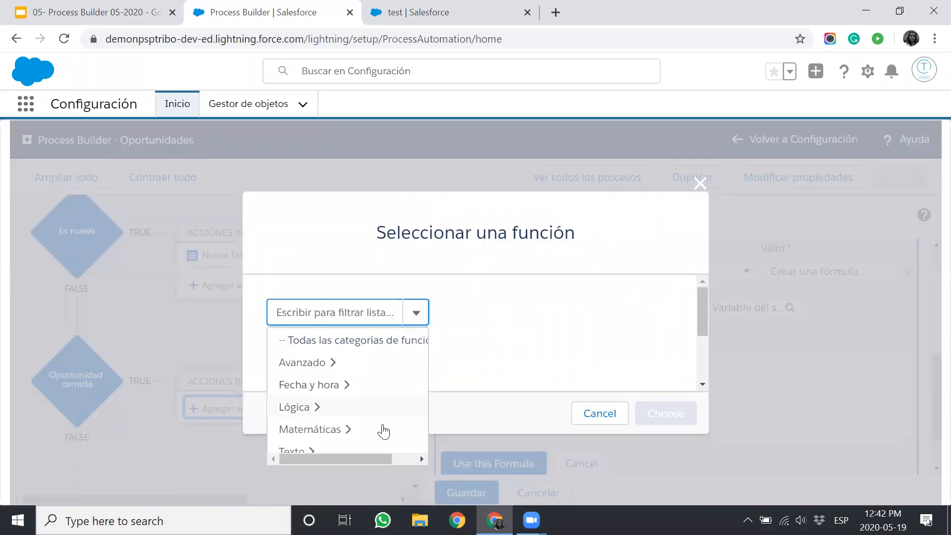
left_click(397, 341)
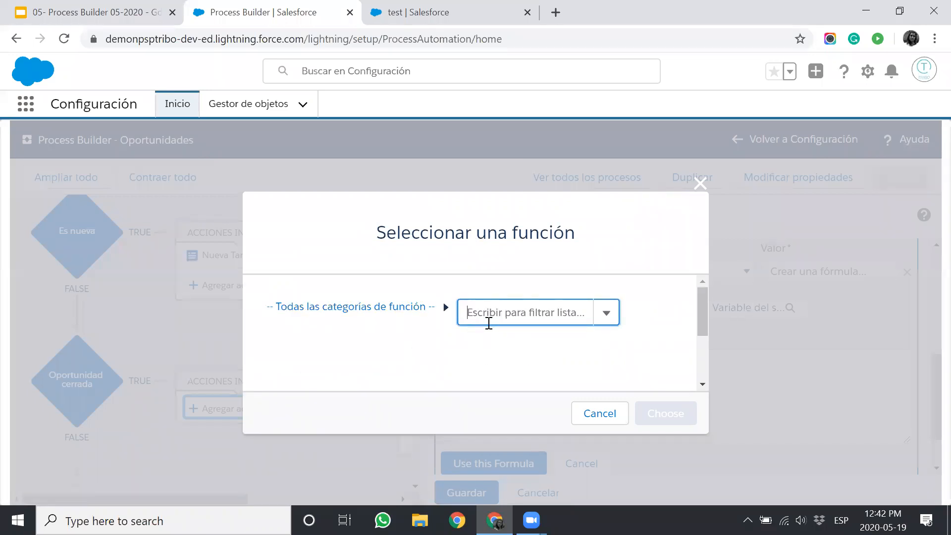
type("prio")
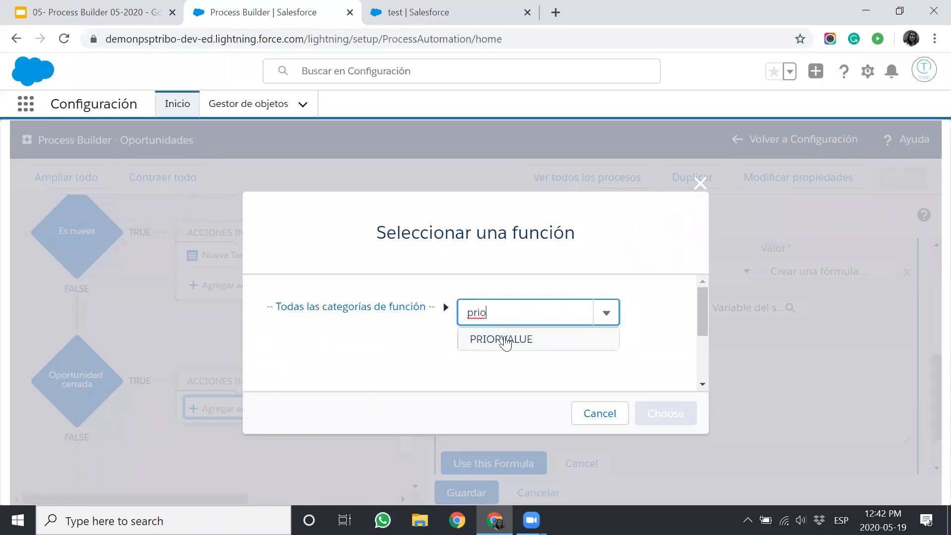
left_click(506, 341)
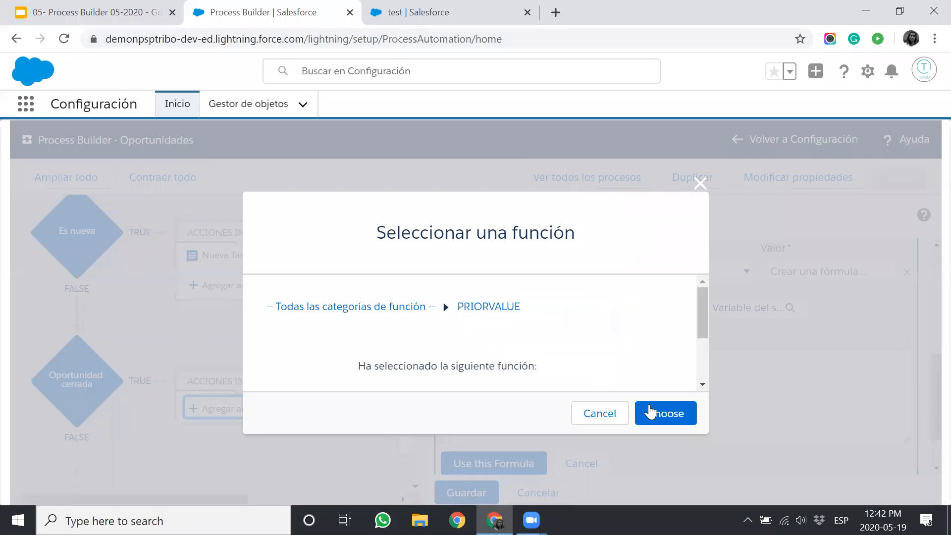
left_click(650, 412)
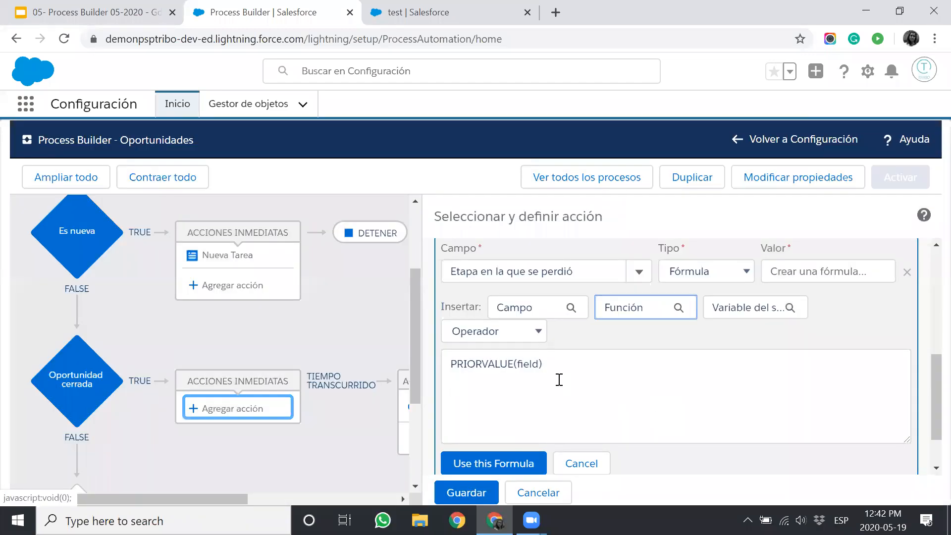
Step: Replace the field placeholder inside PRIORVALUE with the opportunity's Etapa field, giving PRIORVALUE([Opportunity].StageName )
double_click(524, 363)
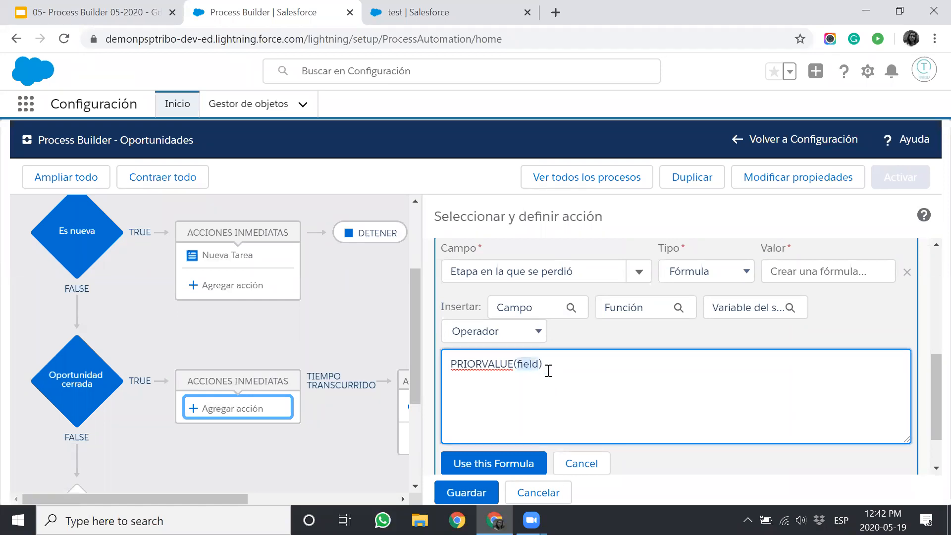
key("BackSpace")
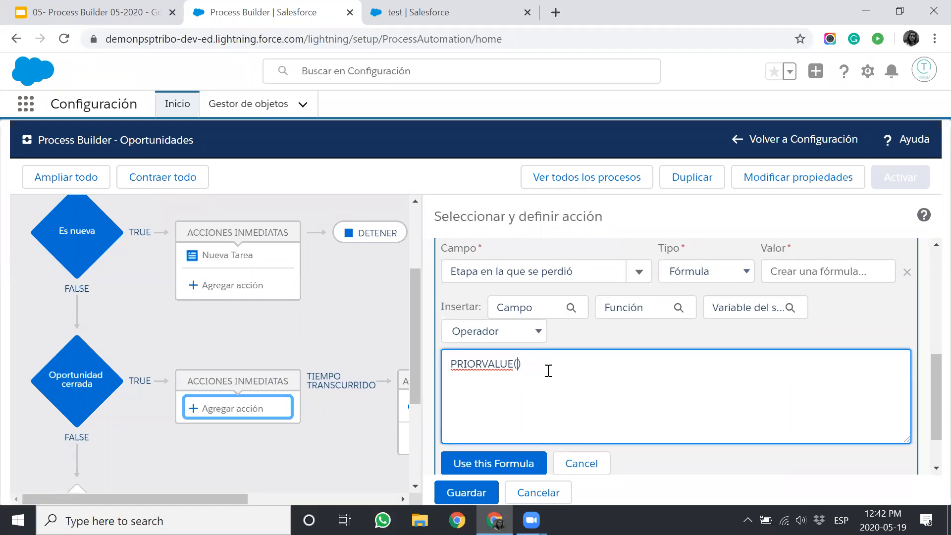
left_click(529, 311)
left_click(437, 310)
type("etapa")
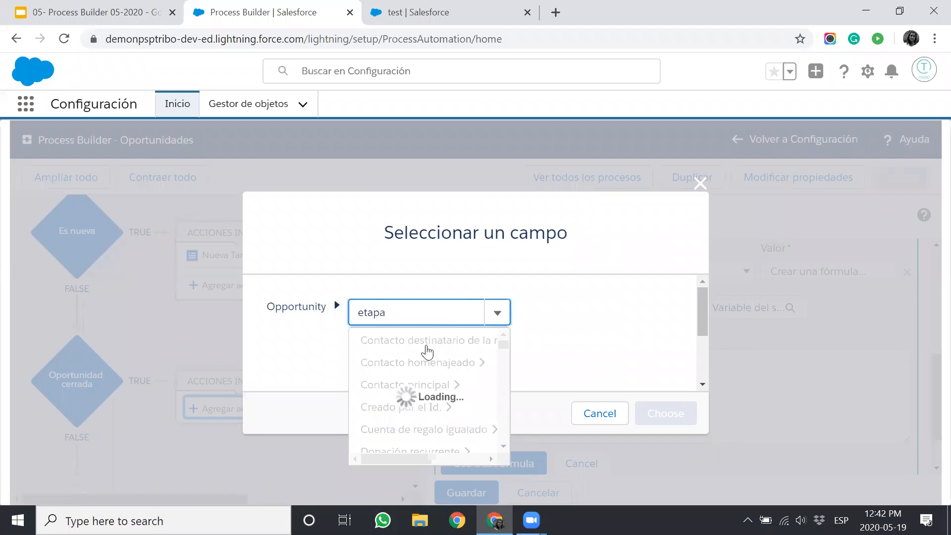
left_click(420, 347)
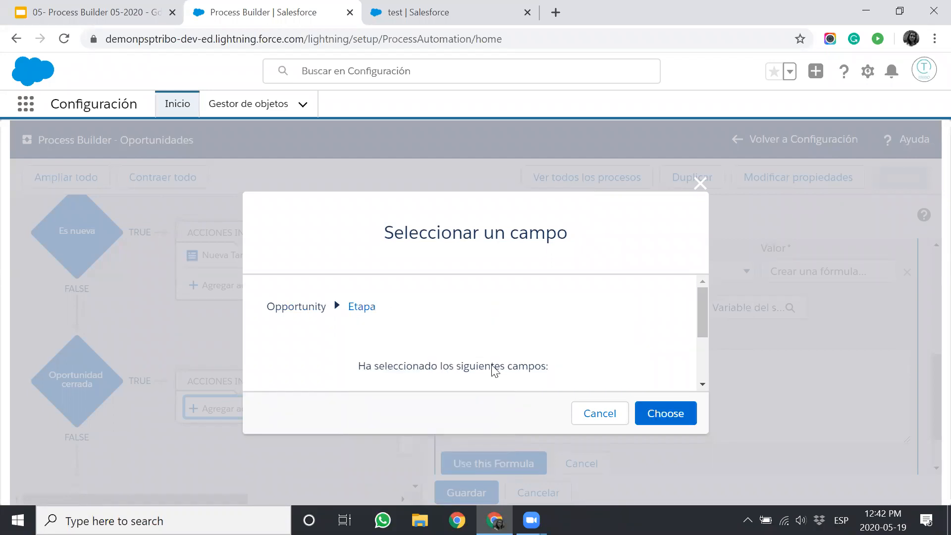
left_click(670, 420)
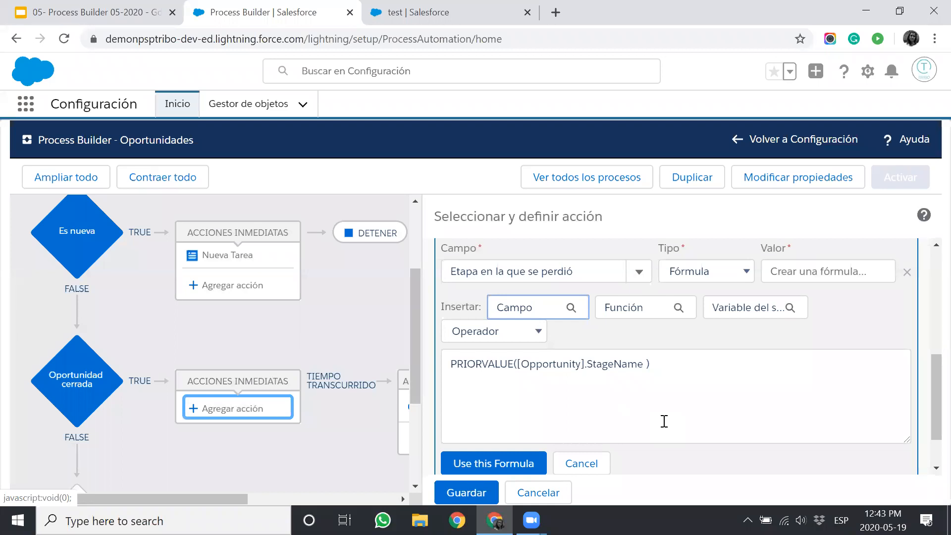
Step: Apply the PRIORVALUE formula as the field's value and save the record update action
left_click(683, 379)
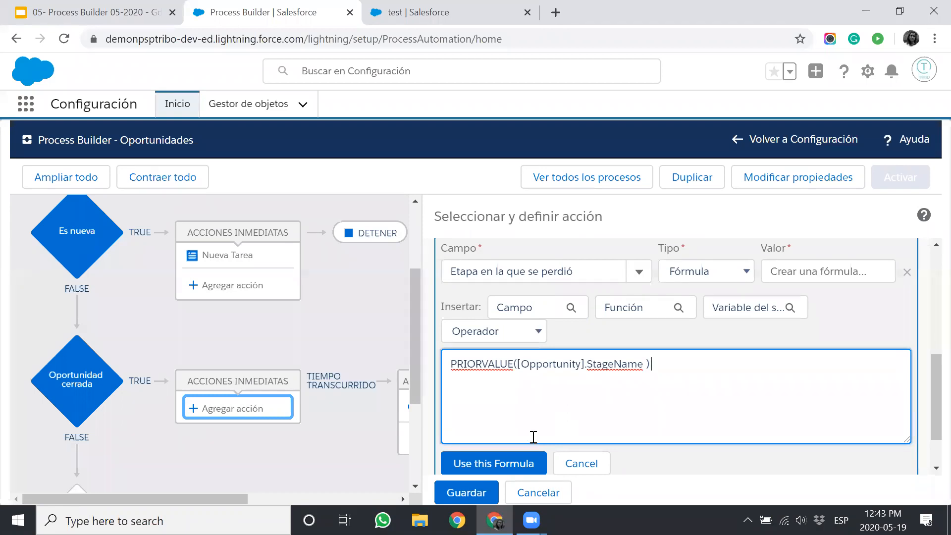
left_click(519, 465)
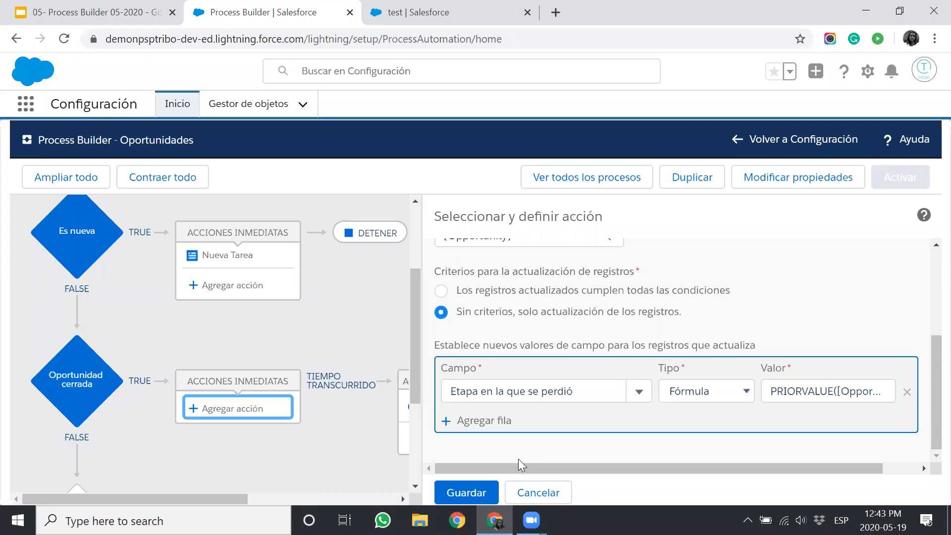
left_click(478, 494)
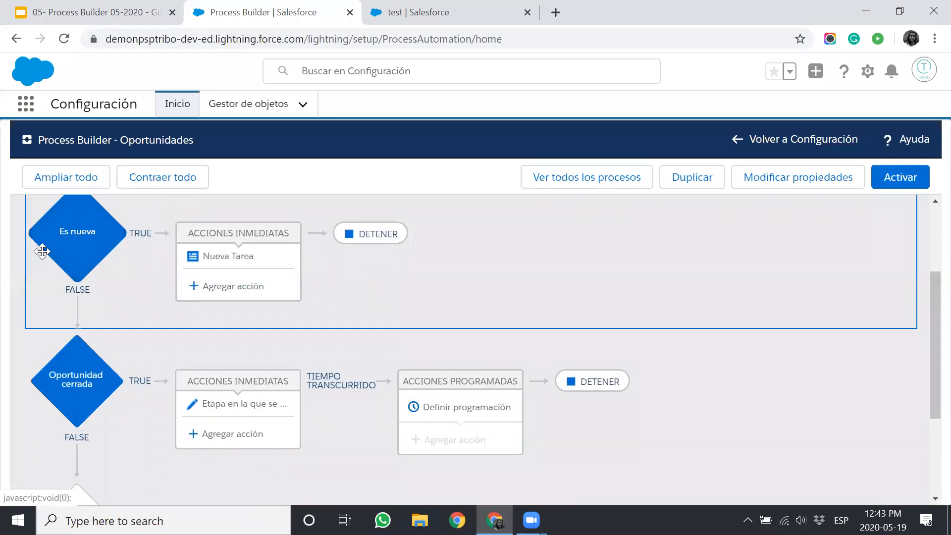
Step: Set the Es nueva criterion to Evaluar los siguientes criterios after its actions run, and save the setting
left_click(375, 240)
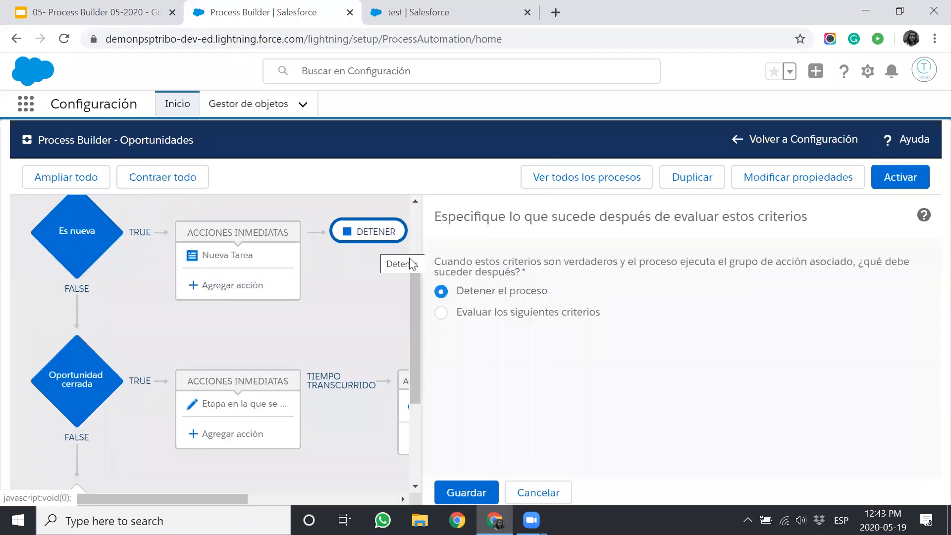
left_click(470, 313)
left_click(475, 492)
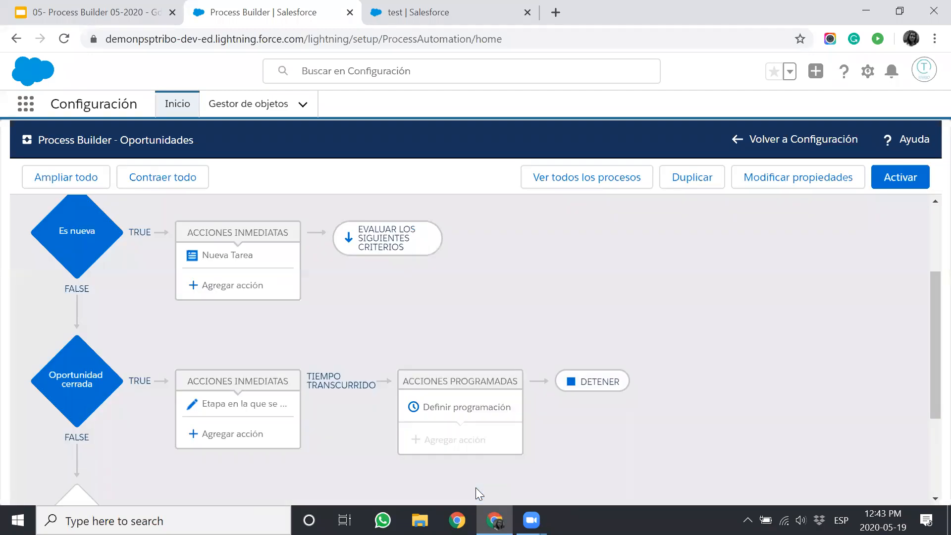
Step: Activate this version of the Oportunidades process and display its versions in the list of all processes
left_click(910, 185)
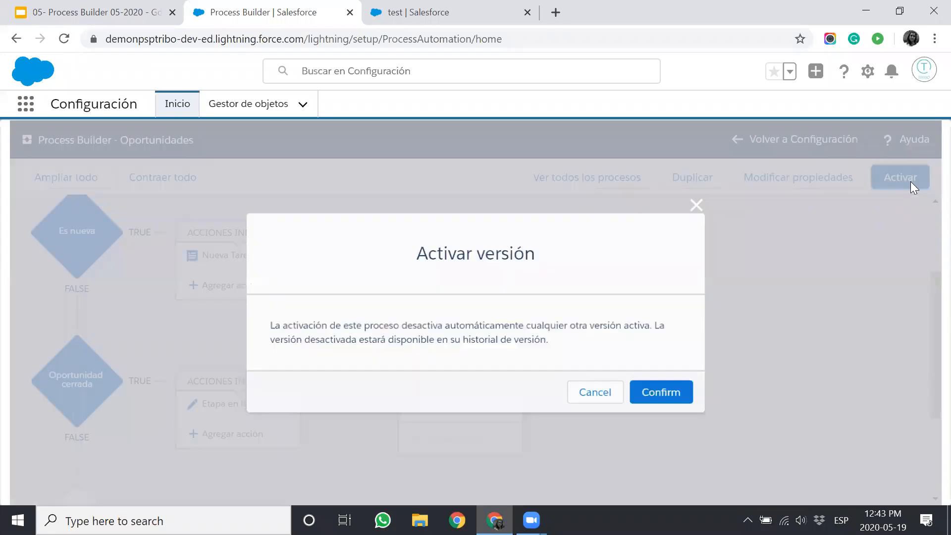
left_click(670, 395)
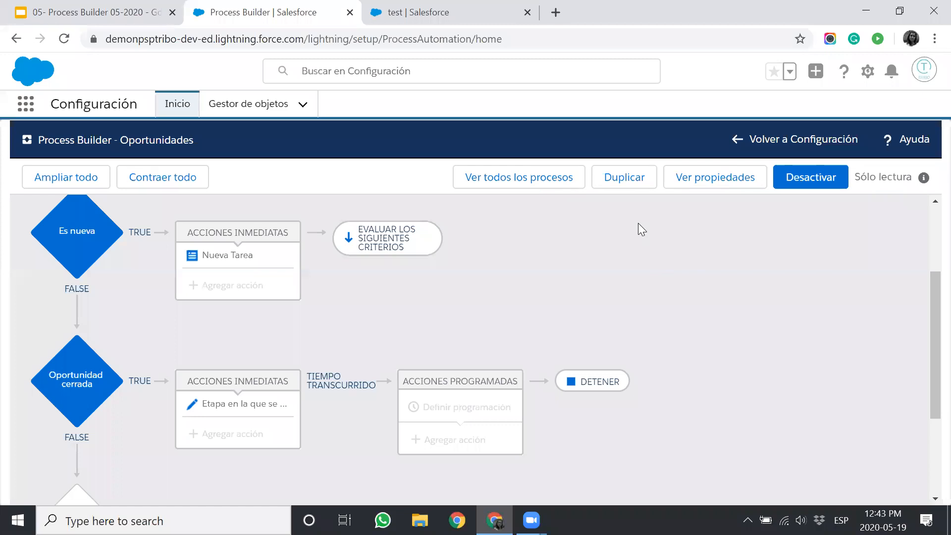
left_click(545, 182)
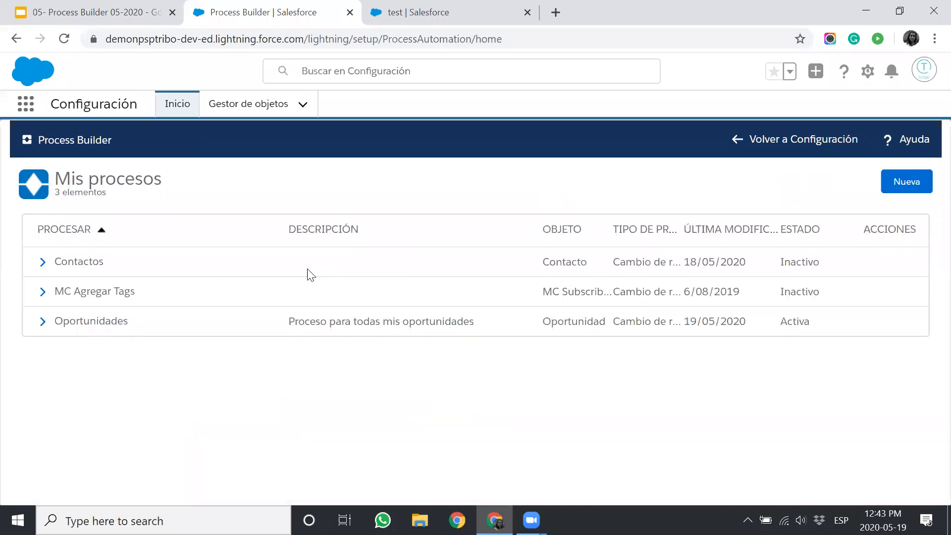
left_click(44, 323)
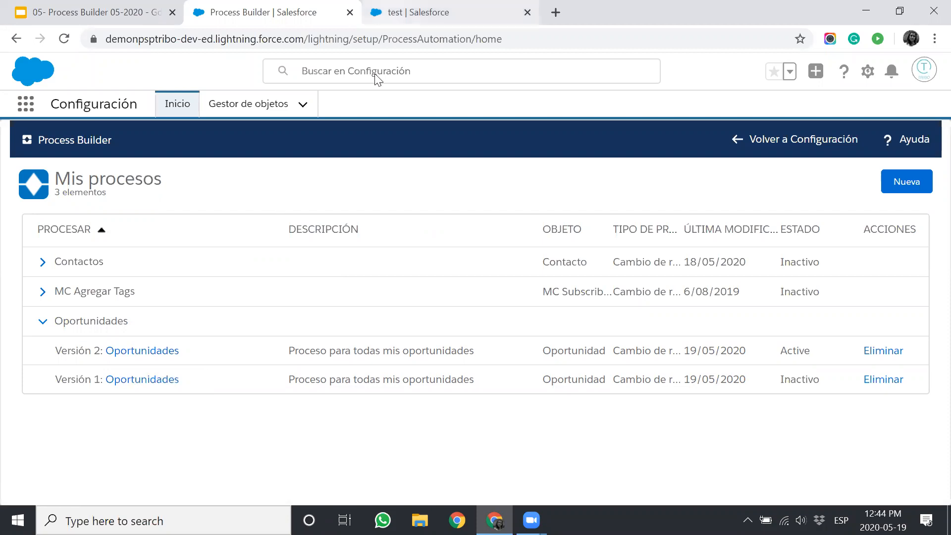
Step: Save the test opportunity with Etapa set to Cerrada perdida, and check its Etapa en la que se perdió field
key("ctrl+Tab")
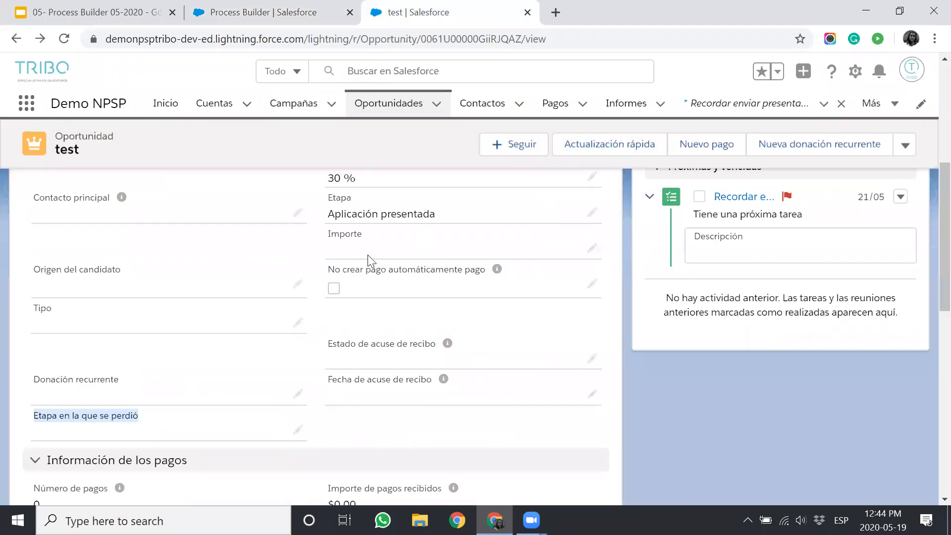
scroll(368, 258, "up", 3)
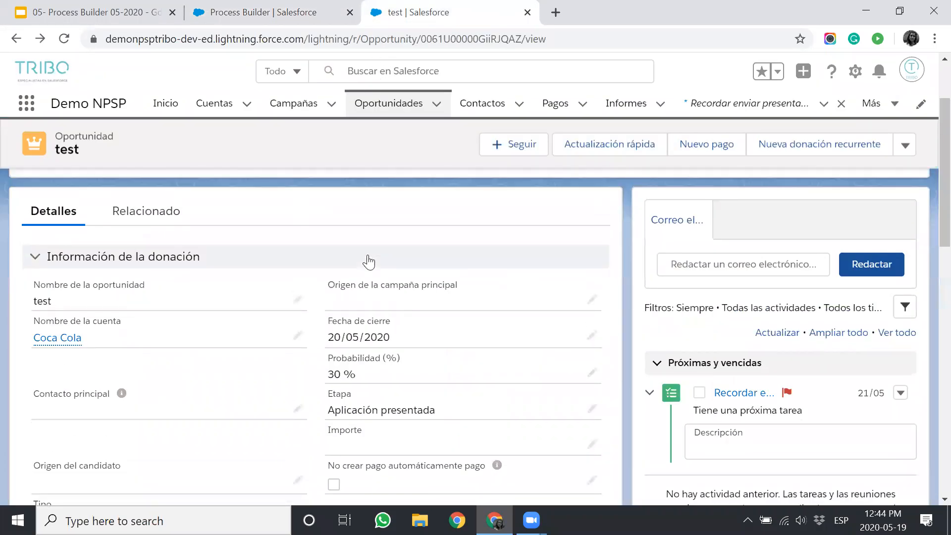
double_click(450, 408)
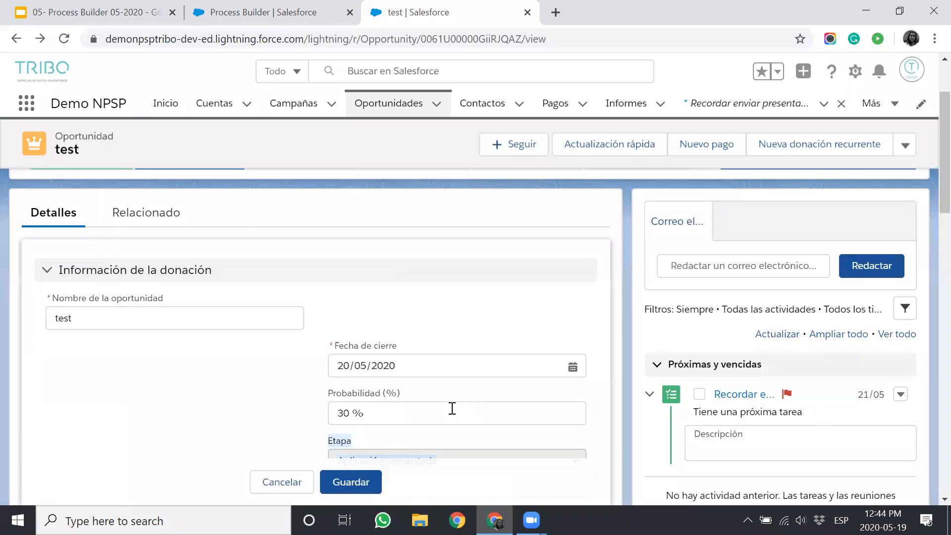
left_click(470, 411)
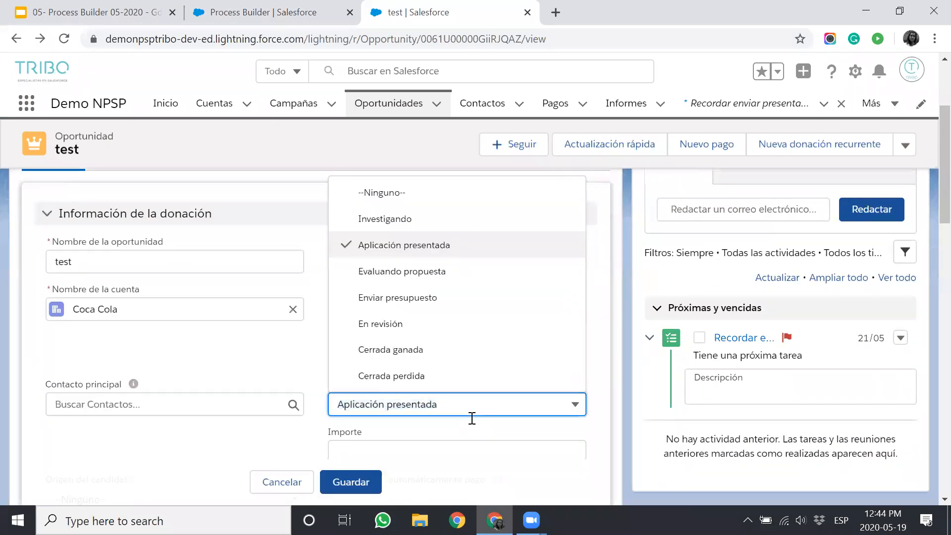
left_click(470, 380)
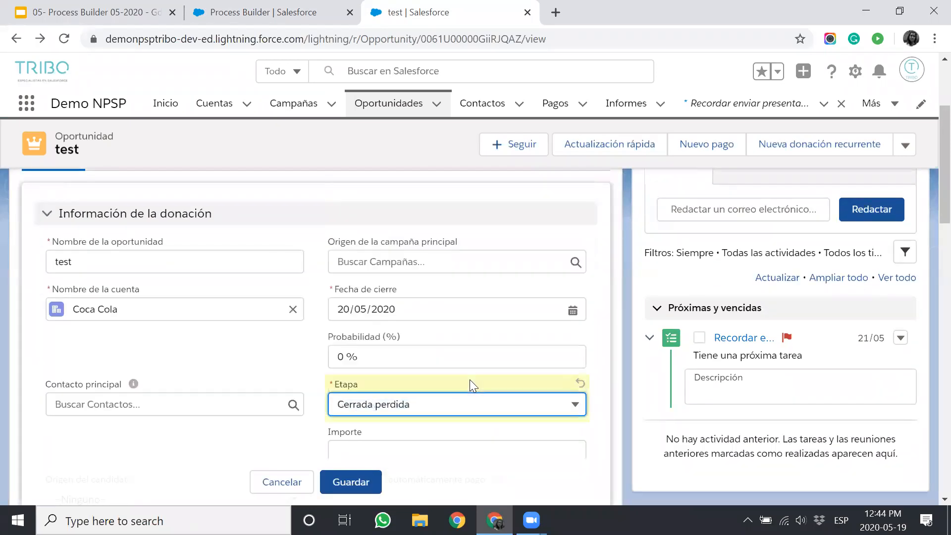
left_click(361, 488)
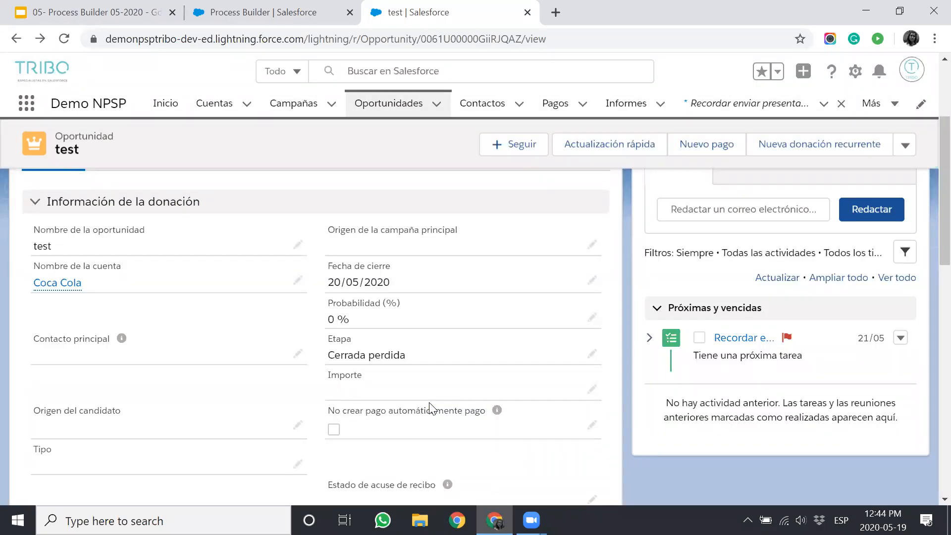
scroll(430, 407, "down", 3)
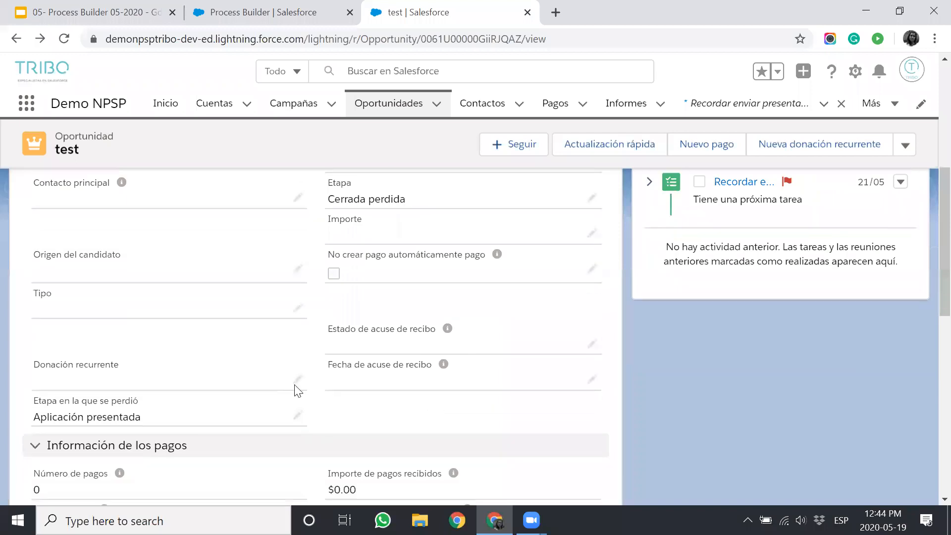
left_click_drag(39, 399, 127, 396)
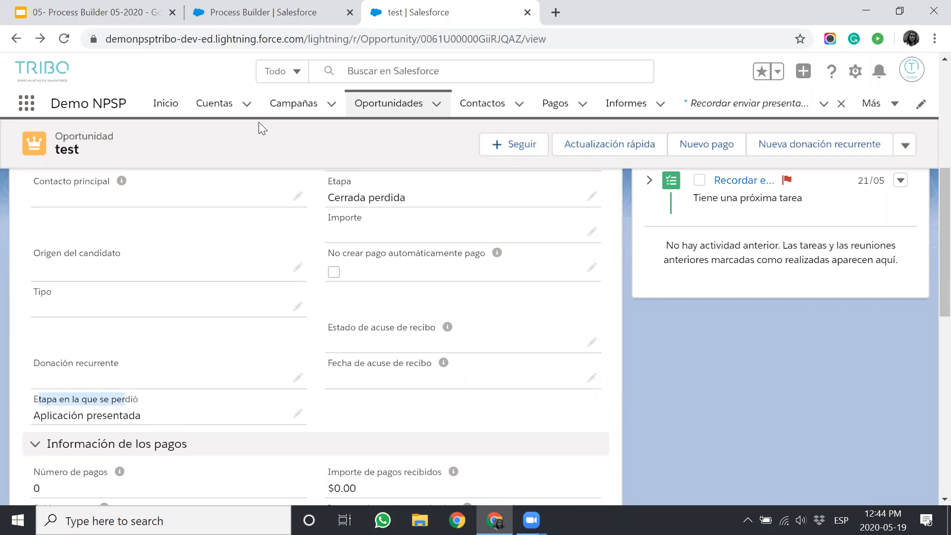
Step: Return to the process list in Process Builder and review the versions of the Oportunidades process
scroll(258, 122, "up", 8)
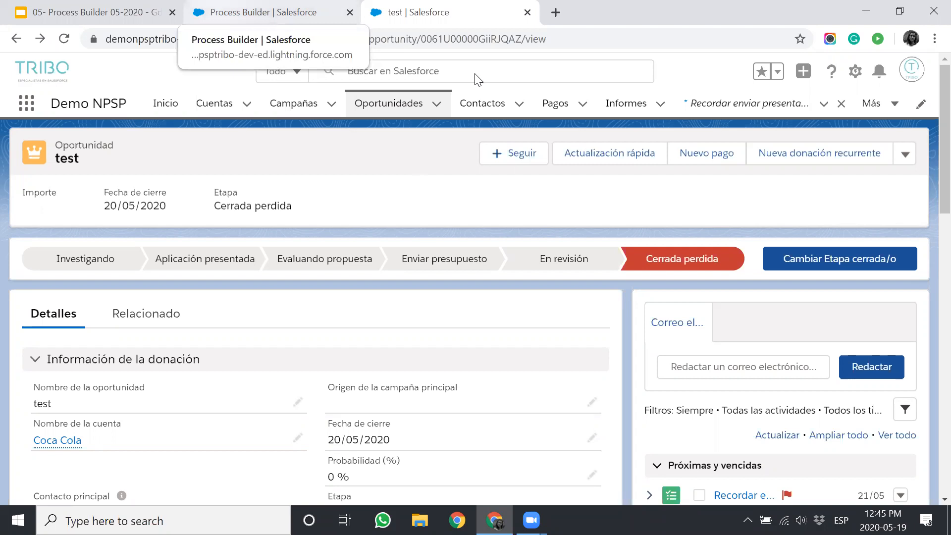
left_click(222, 12)
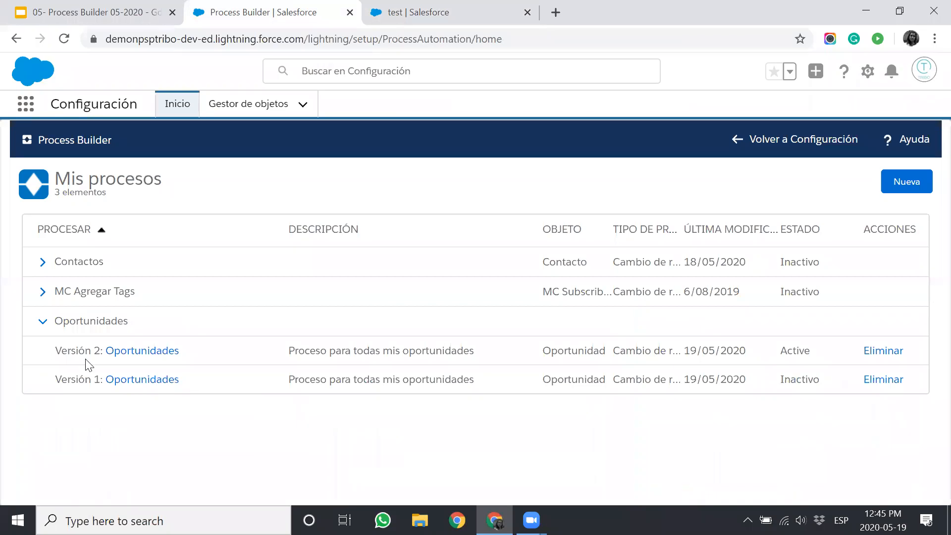
left_click(42, 323)
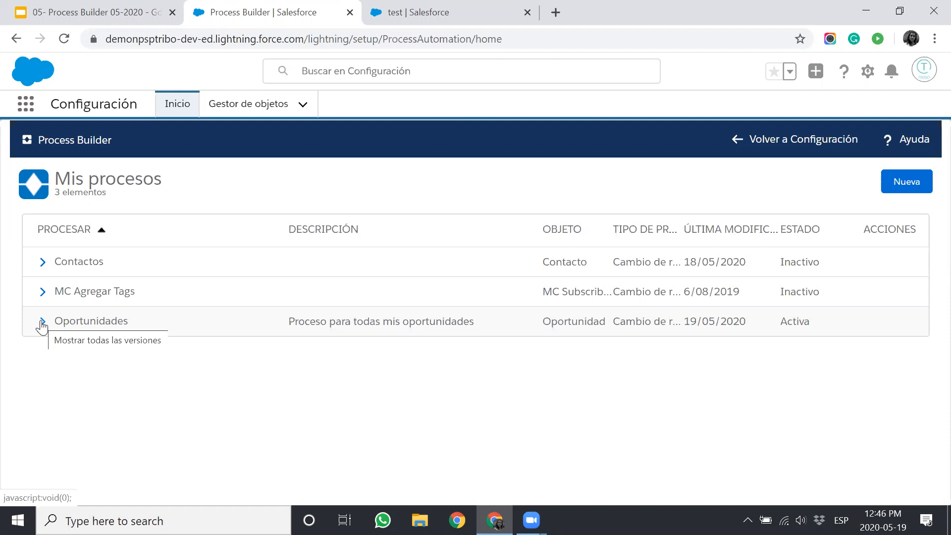
left_click(42, 322)
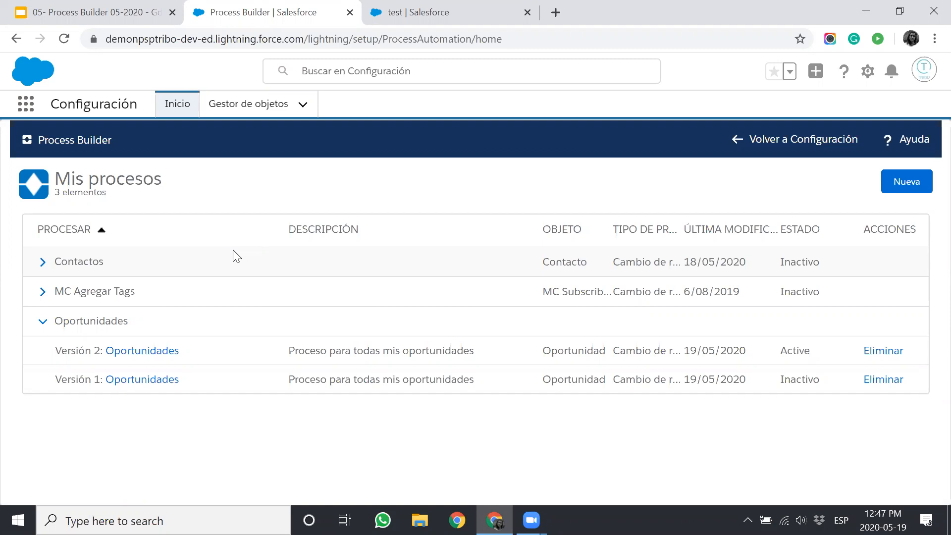
Step: Switch to the Google Slides deck, present the ¿El futuro? slide and reveal its FLUJOS text
left_click(132, 1)
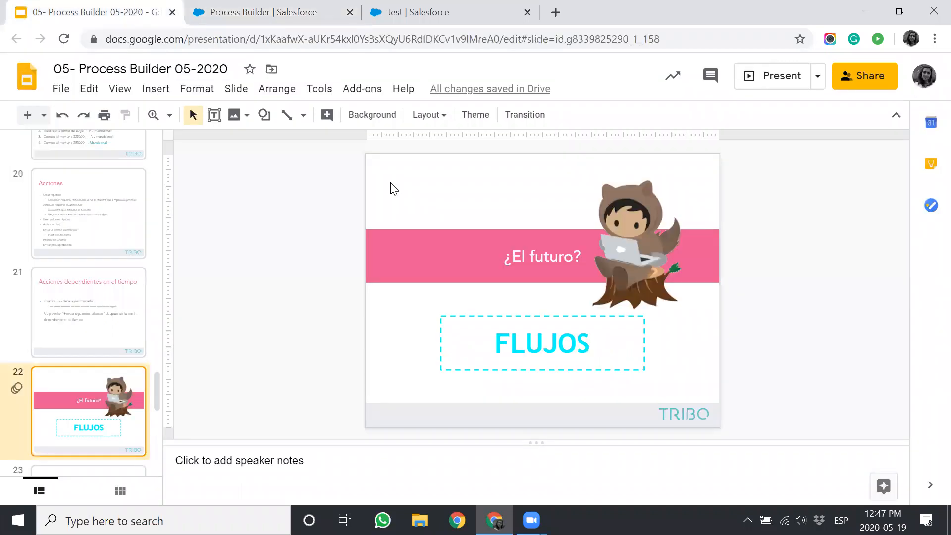
left_click(777, 79)
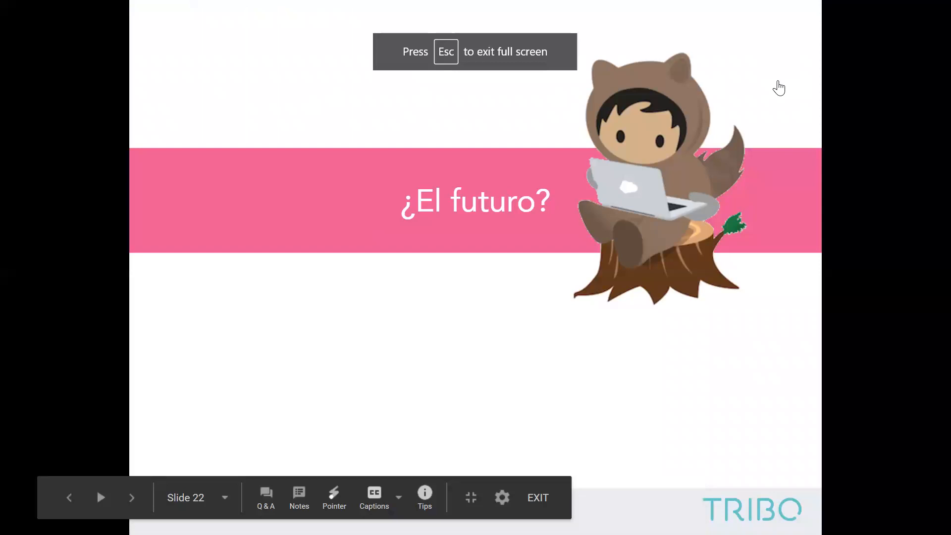
left_click(694, 168)
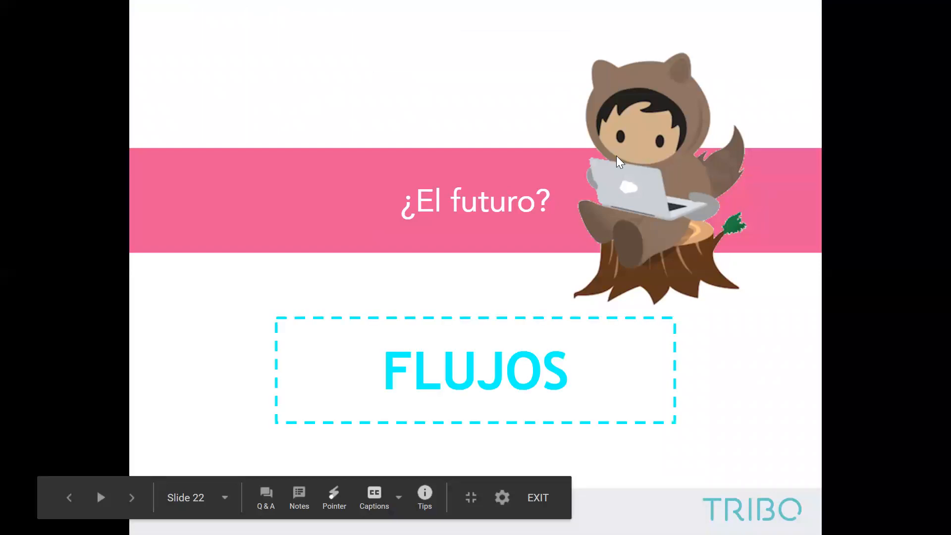
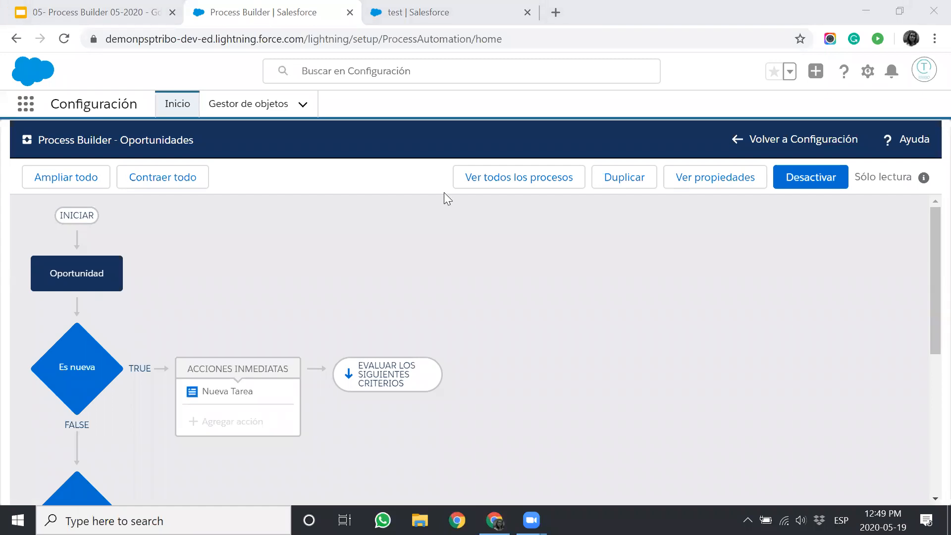
Step: Open the Oportunidad start settings in the process and examine the option cuando se crea o se modifica un registro
left_click(47, 272)
left_click_drag(460, 361, 659, 362)
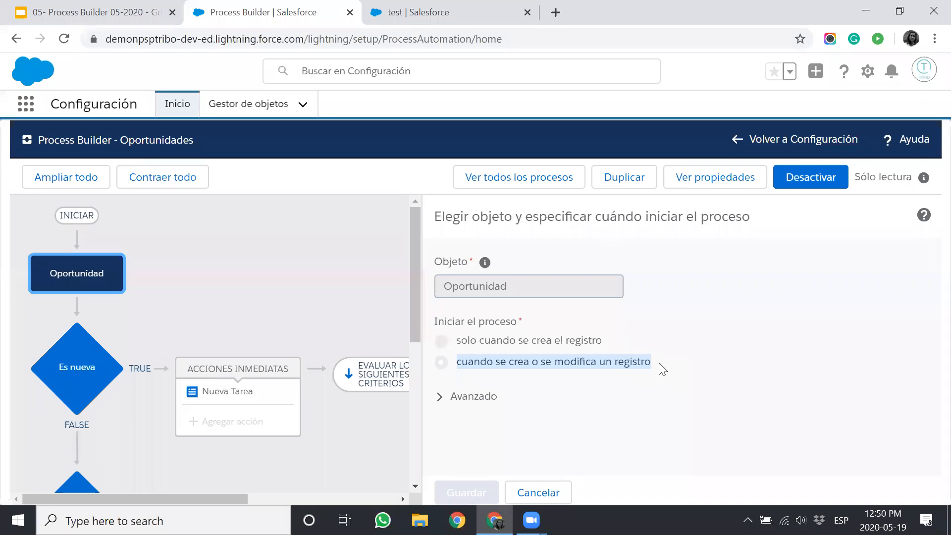
scroll(127, 328, "down", 1)
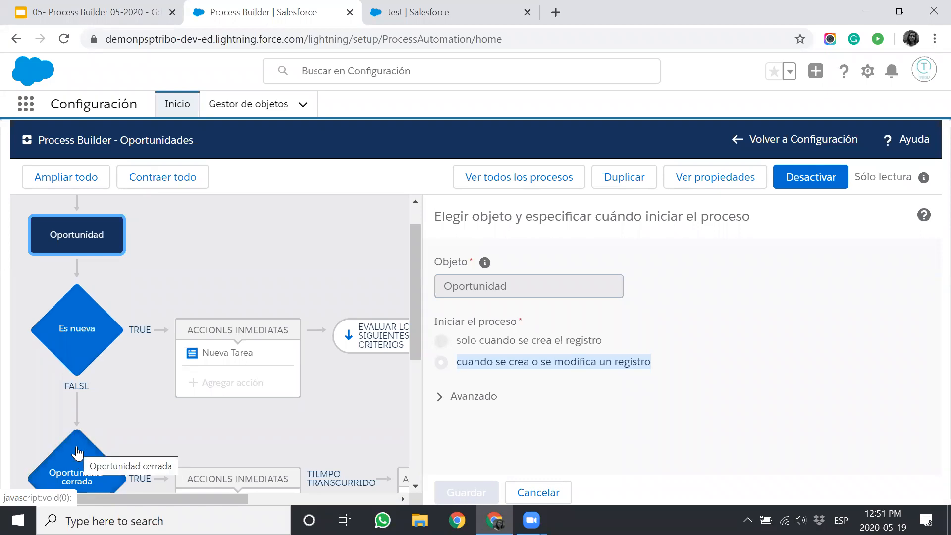
key("alt+Tab")
key("Tab")
key("Tab")
key("Tab")
key("Tab")
key("Tab")
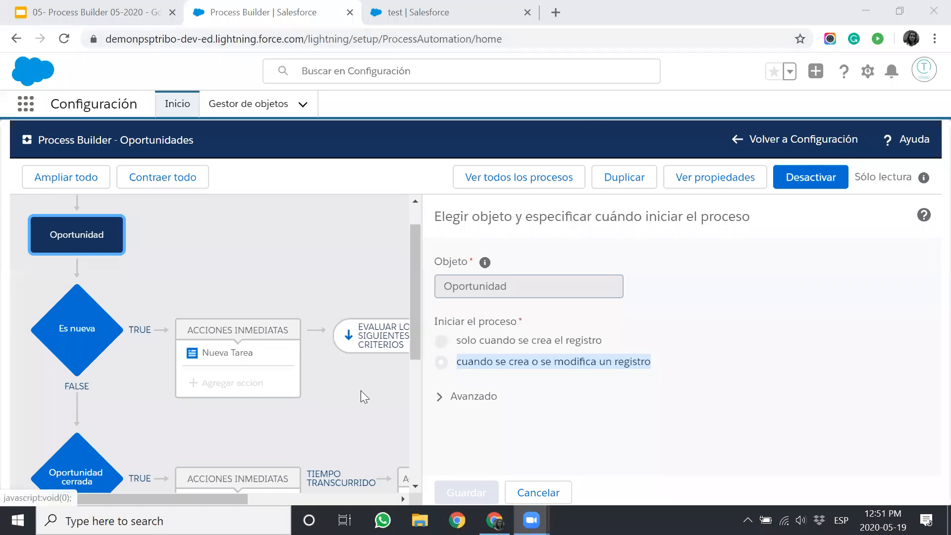
Step: Duplicate the Oportunidades process as a new version of the current process
scroll(361, 390, "down", 2)
scroll(360, 390, "down", 1)
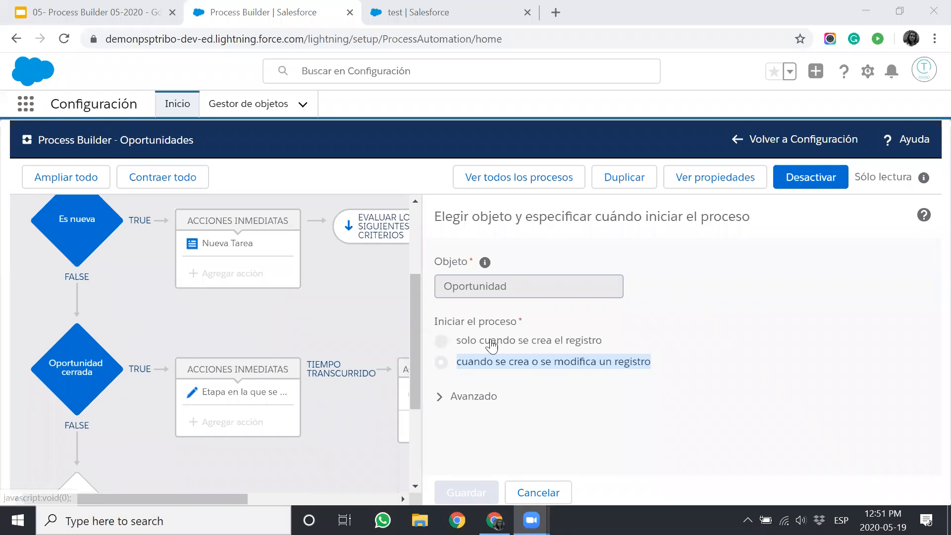
left_click(625, 179)
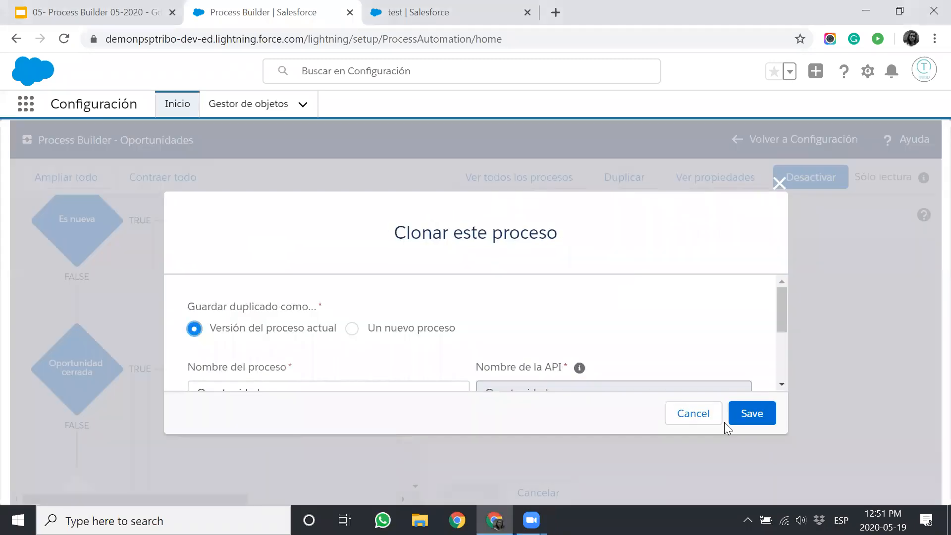
left_click(748, 416)
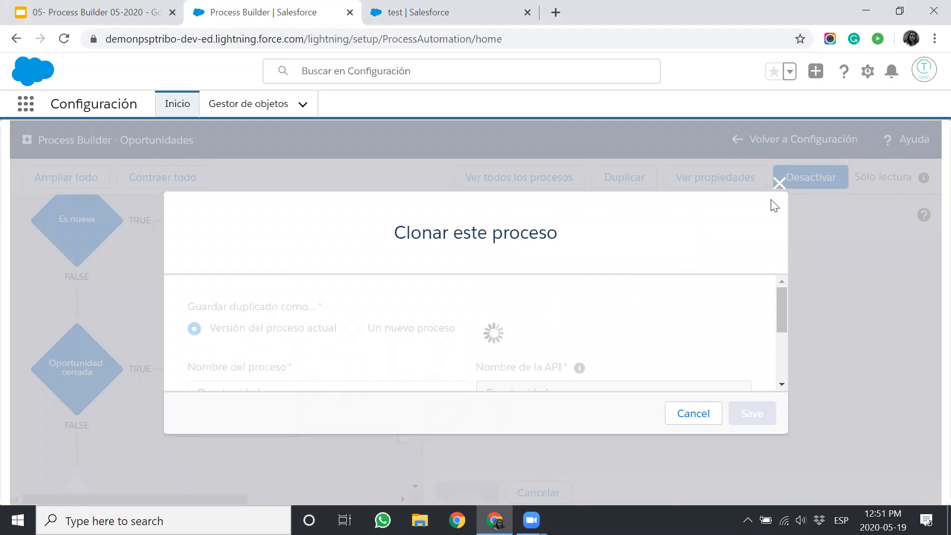
Step: Add a criterion named Siempre below Oportunidad cerrada, set to Sin criterios, solo ejecución de acciones
scroll(70, 425, "down", 2)
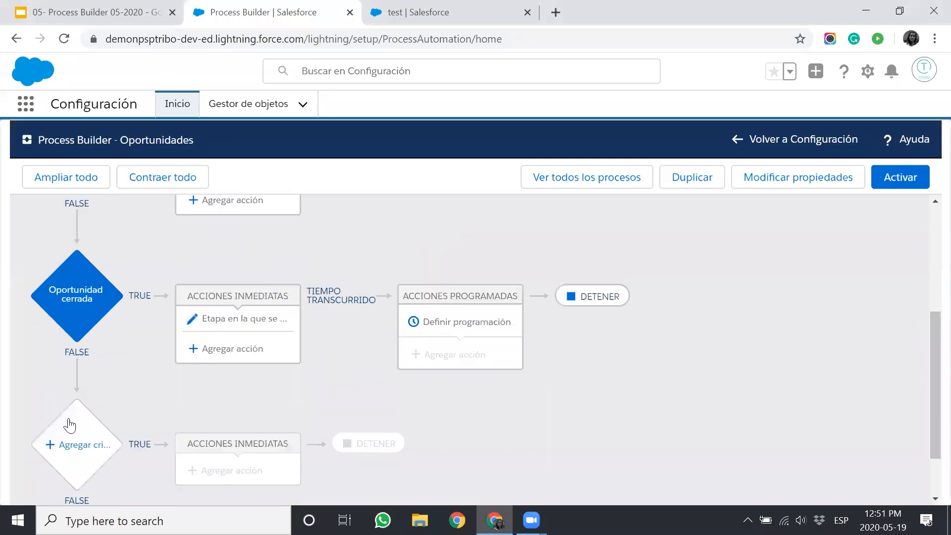
left_click(78, 439)
left_click(374, 281)
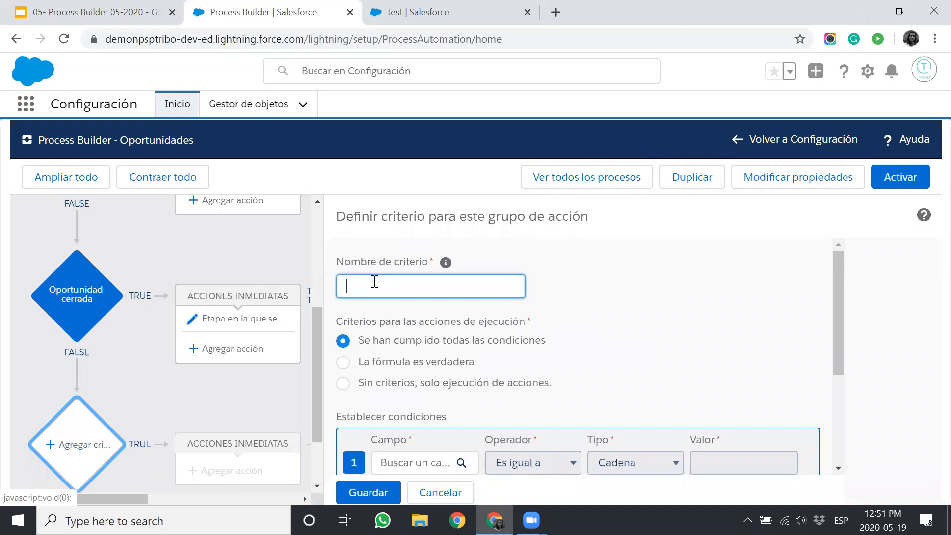
type("Siempre")
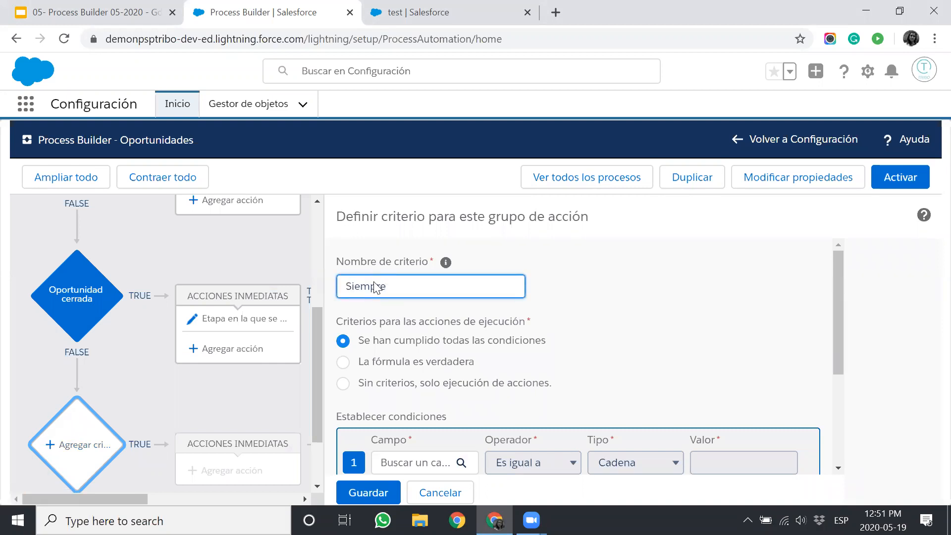
scroll(415, 369, "down", 1)
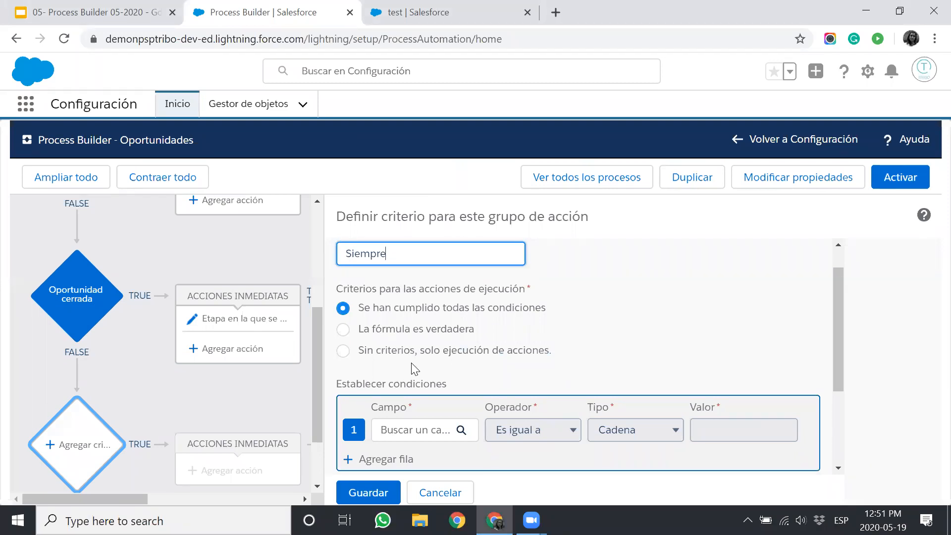
scroll(412, 364, "down", 1)
scroll(411, 364, "up", 2)
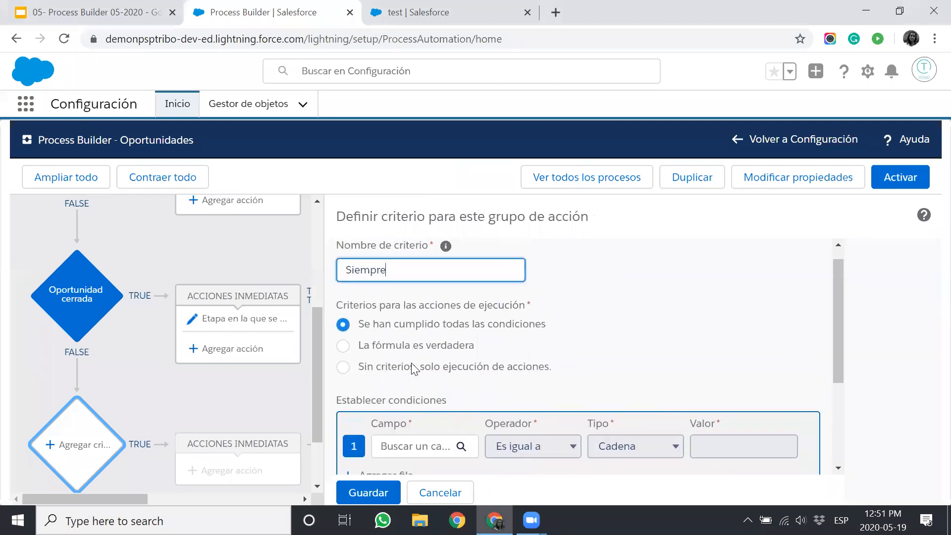
scroll(408, 350, "down", 1)
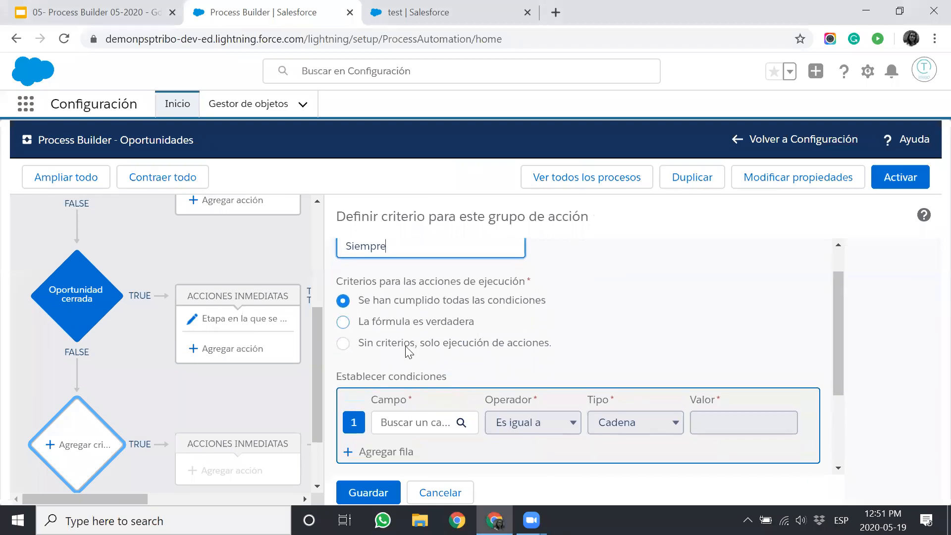
left_click(404, 343)
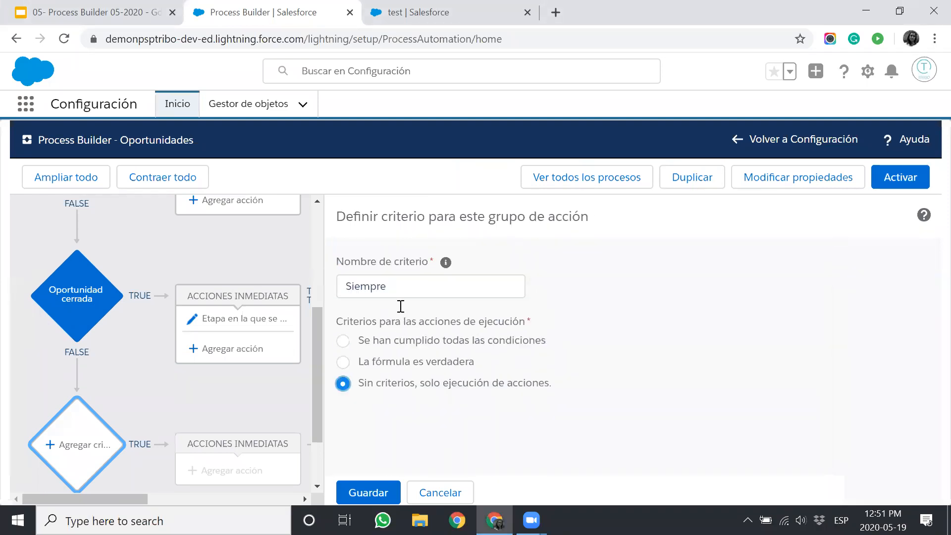
Step: Rename the new criterion as Siempre Tipo de registro - Grandes donaciones
double_click(399, 289)
type("Tipo de re")
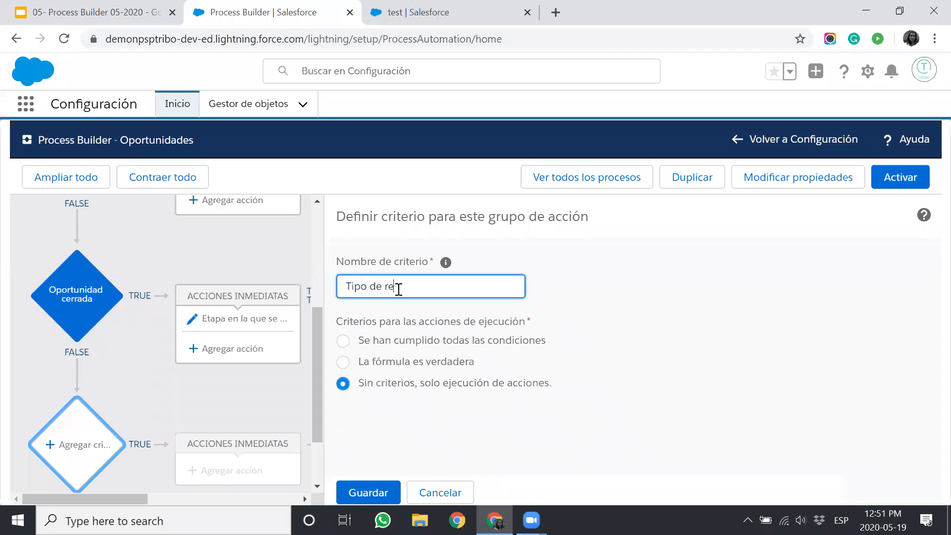
type("gistro")
key("BackSpace")
key("BackSpace")
key("BackSpace")
key("BackSpace")
key("BackSpace")
key("BackSpace")
key("BackSpace")
key("BackSpace")
key("BackSpace")
key("BackSpace")
key("BackSpace")
key("BackSpace")
key("BackSpace")
key("BackSpace")
key("BackSpace")
key("BackSpace")
type("Siempre Tipo de registro - M")
key("BackSpace")
type("Grandes donaciones")
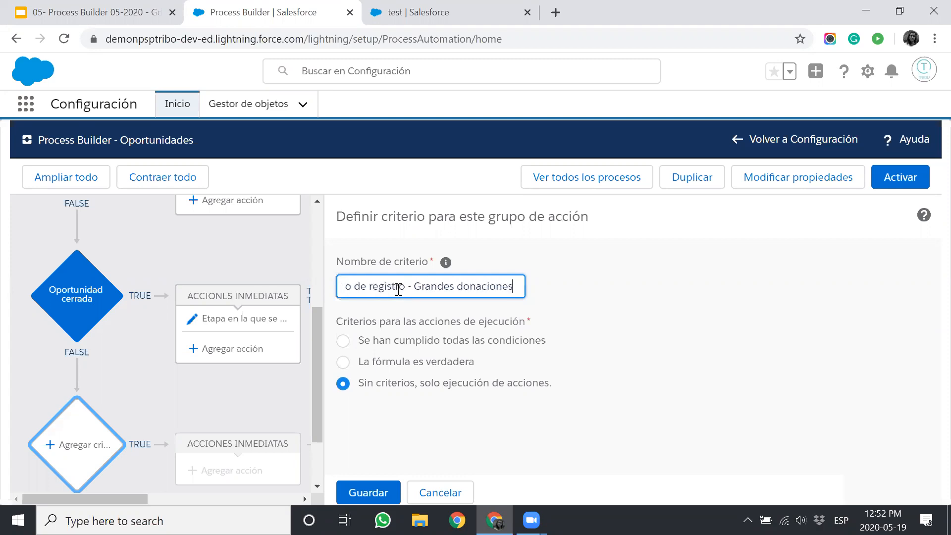
left_click(438, 391)
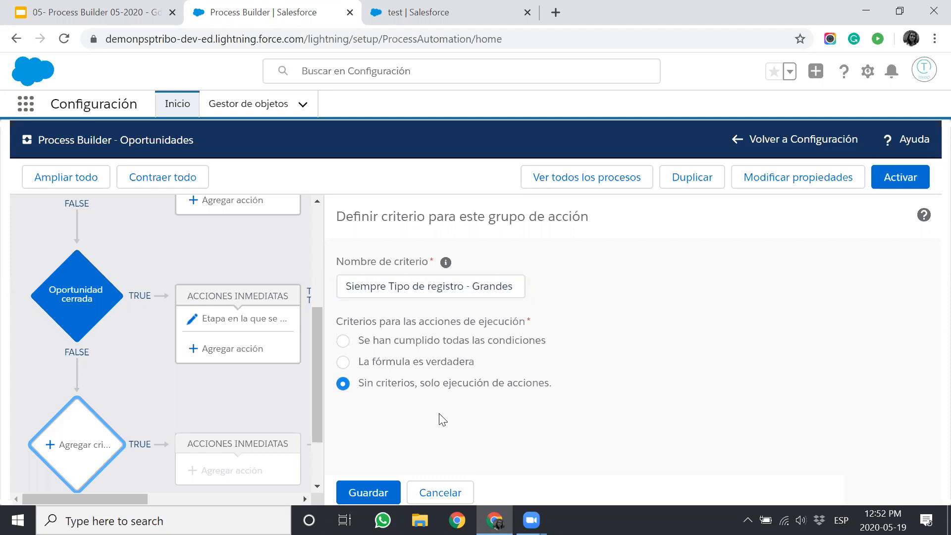
Step: Make the criterion require all conditions, with the condition that the opportunity's Id. de tipo de registro Es igual a 123123123
left_click(424, 345)
scroll(423, 346, "down", 1)
left_click(412, 408)
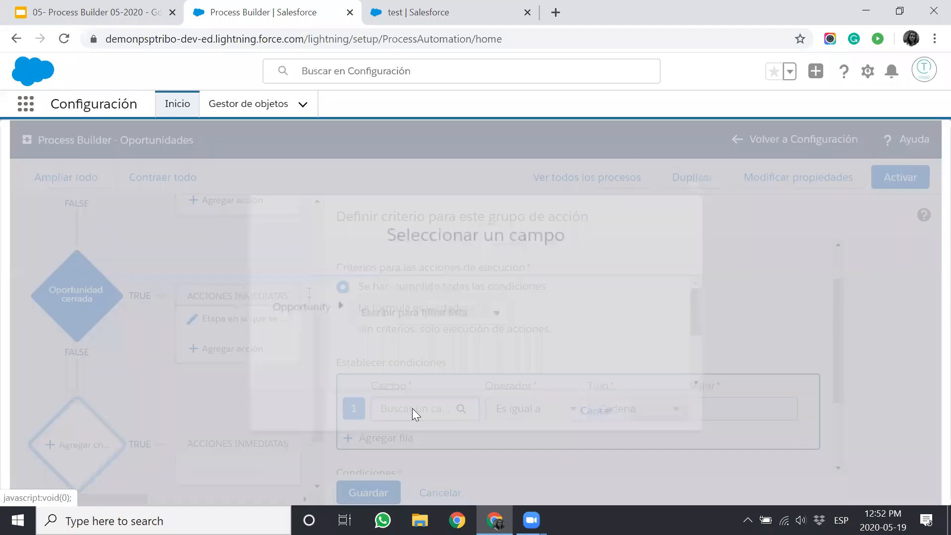
type("tip")
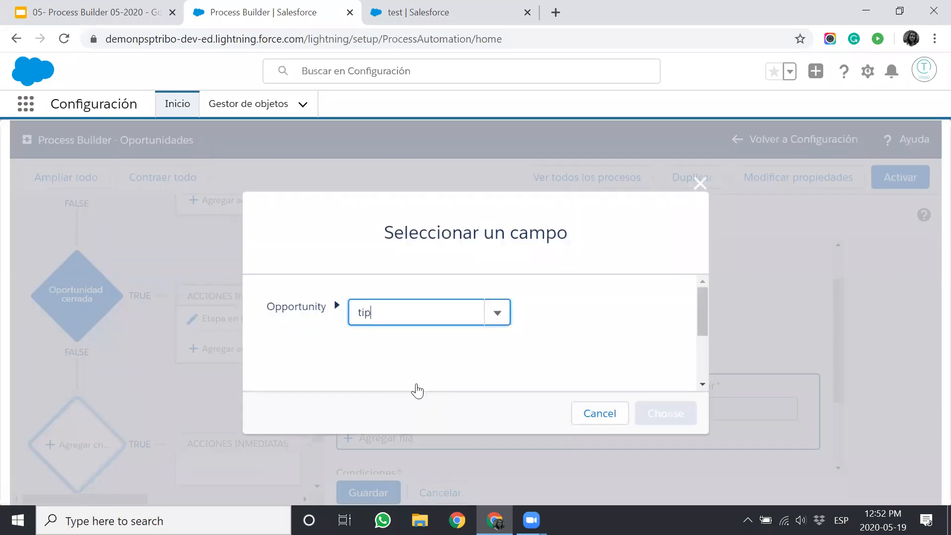
type("o")
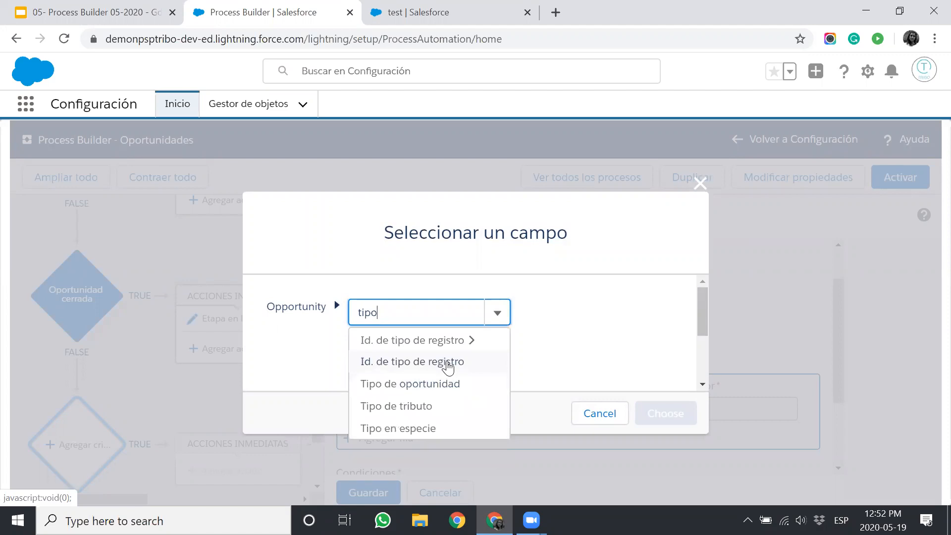
left_click(448, 363)
left_click(666, 412)
left_click(718, 410)
type("123123123")
Step: Check the criterion's conditions and its advanced options, and save the criterion
scroll(577, 440, "down", 1)
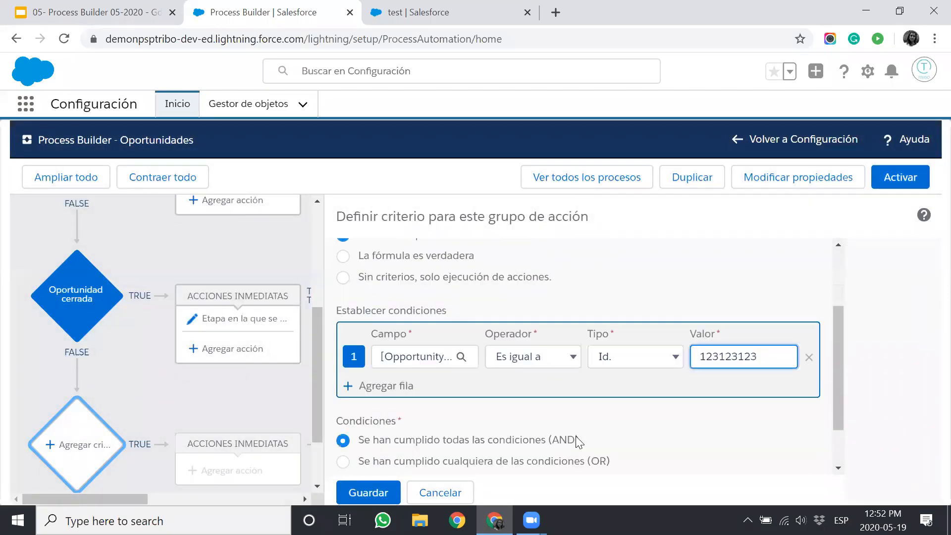
scroll(575, 436, "down", 1)
scroll(576, 436, "up", 2)
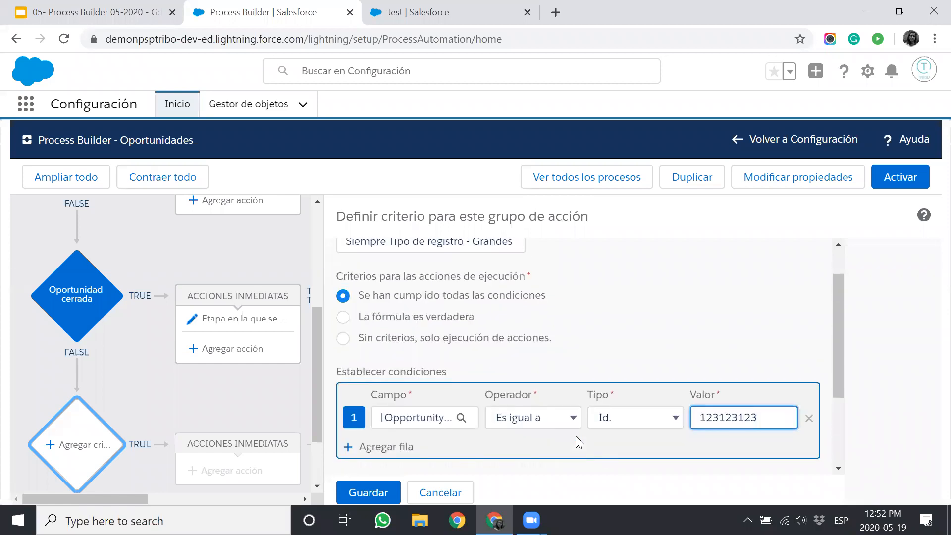
scroll(575, 436, "up", 1)
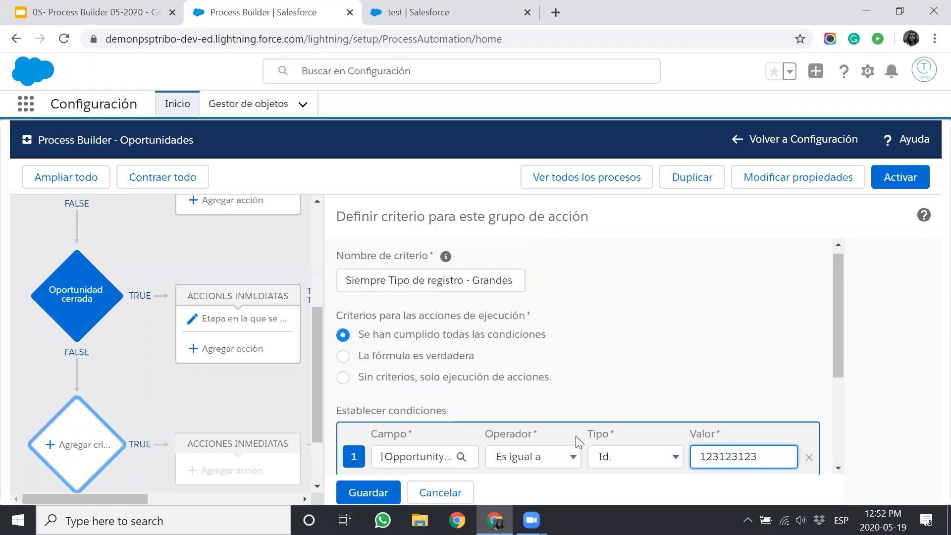
scroll(575, 436, "down", 3)
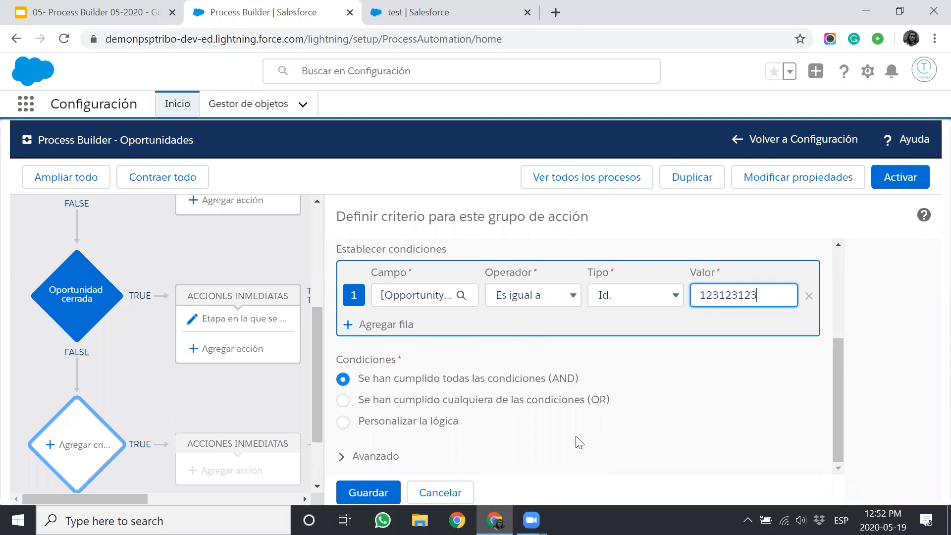
left_click(358, 454)
scroll(361, 453, "down", 1)
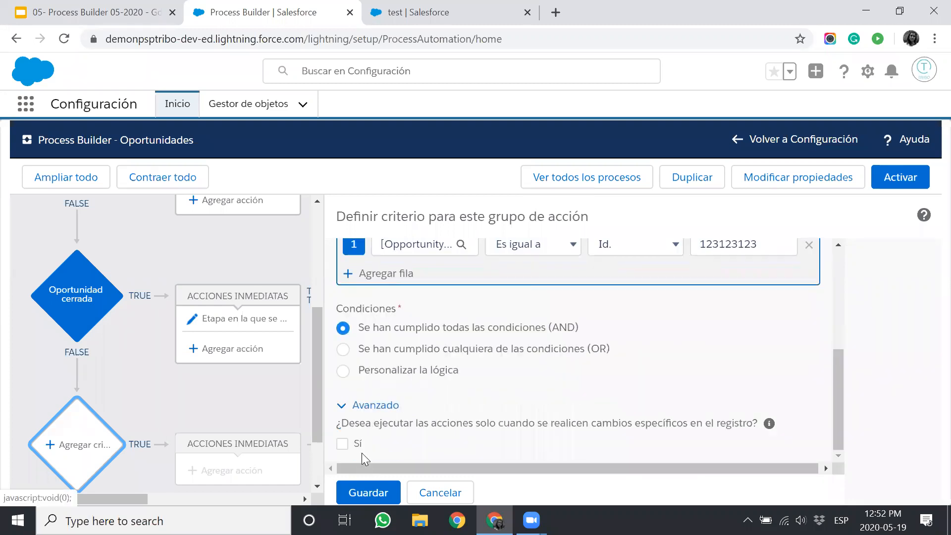
left_click(365, 499)
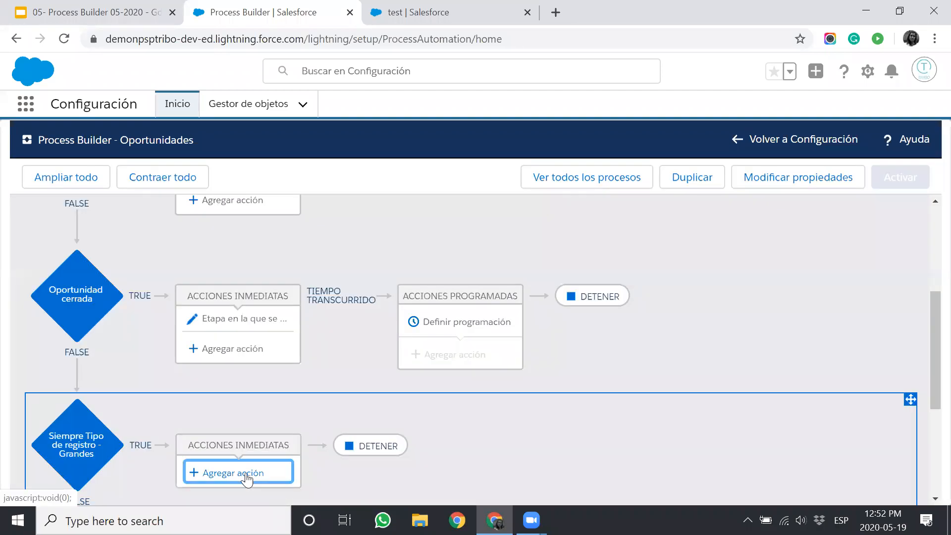
left_click(249, 473)
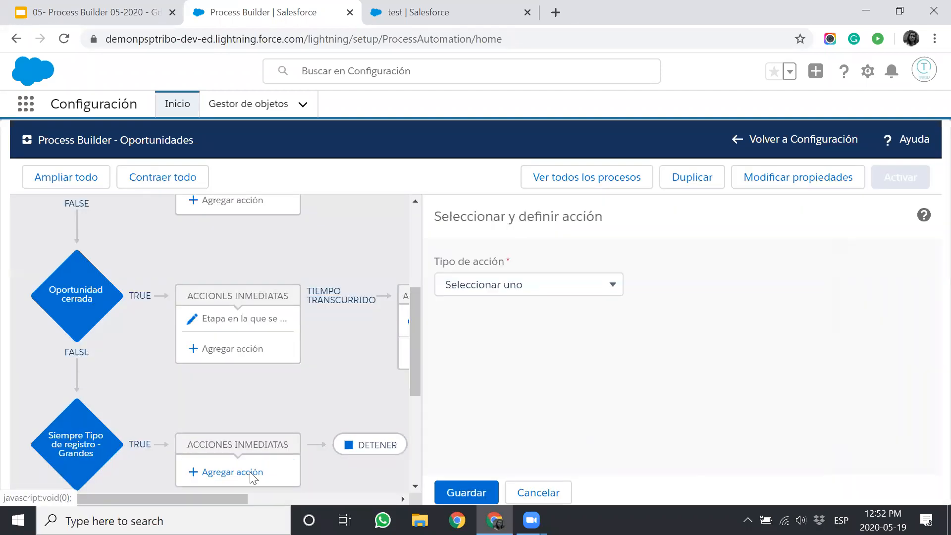
left_click(555, 289)
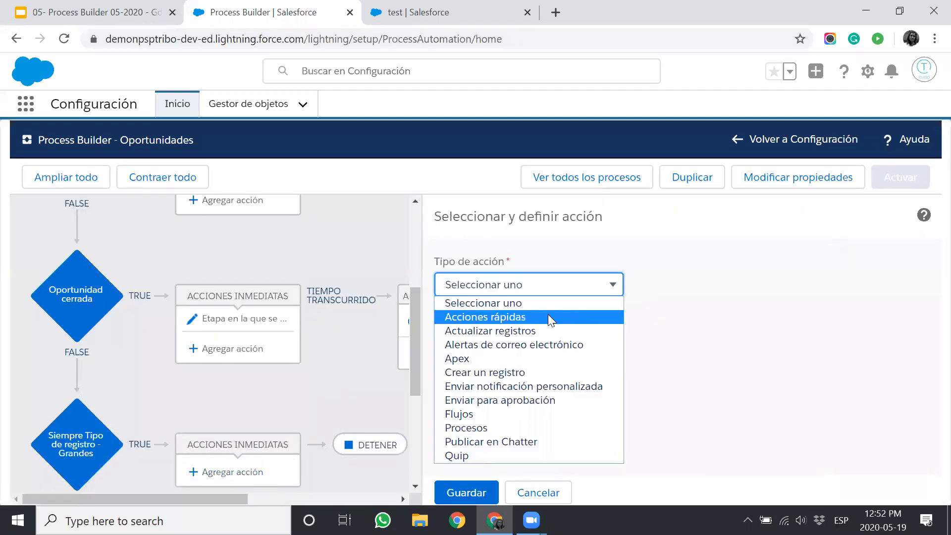
left_click(543, 331)
left_click(509, 344)
type("Nombre de opoe")
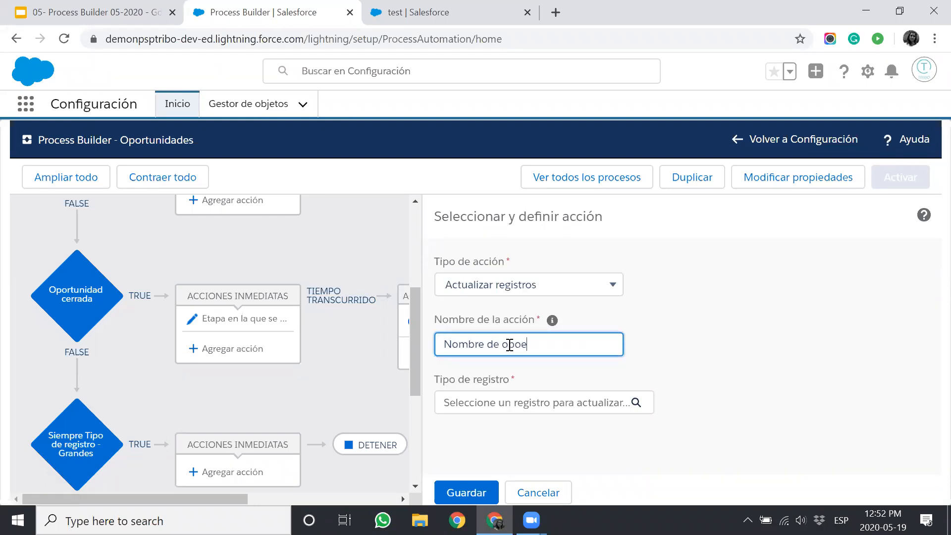
key("BackSpace")
type("rtn")
key("BackSpace")
type("unidad")
left_click(502, 381)
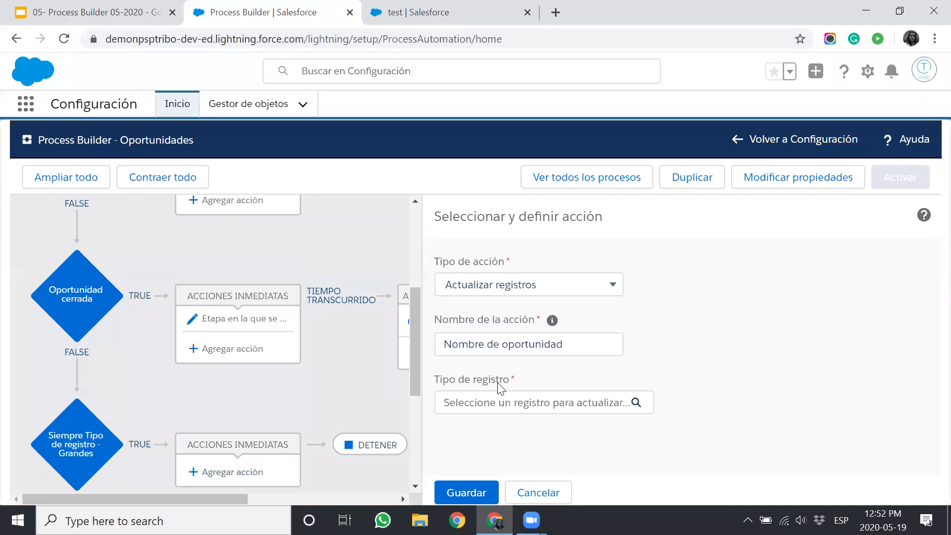
Step: Reopen the criterion Siempre Tipo de registro - Grandes donaciones and change its condition's field to the opportunity's Importe
left_click(70, 464)
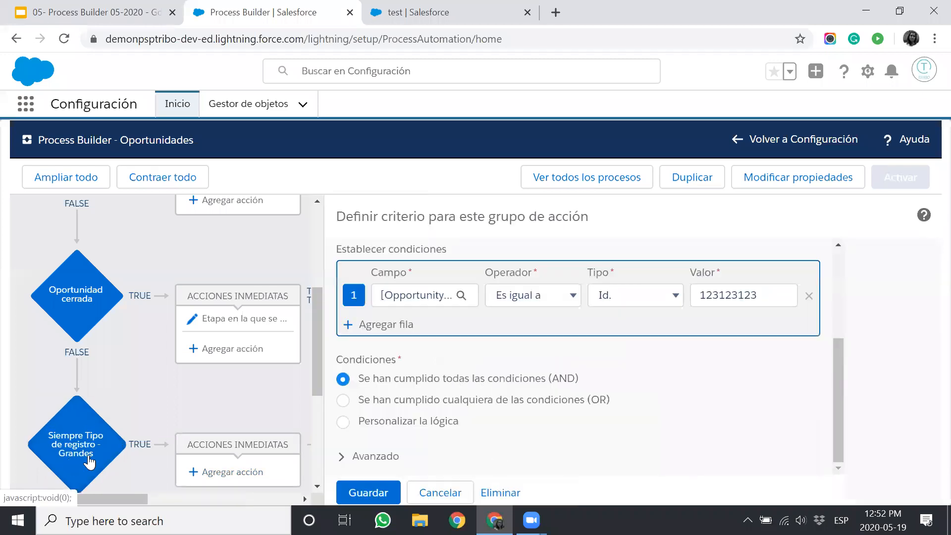
left_click(387, 457)
scroll(388, 455, "down", 1)
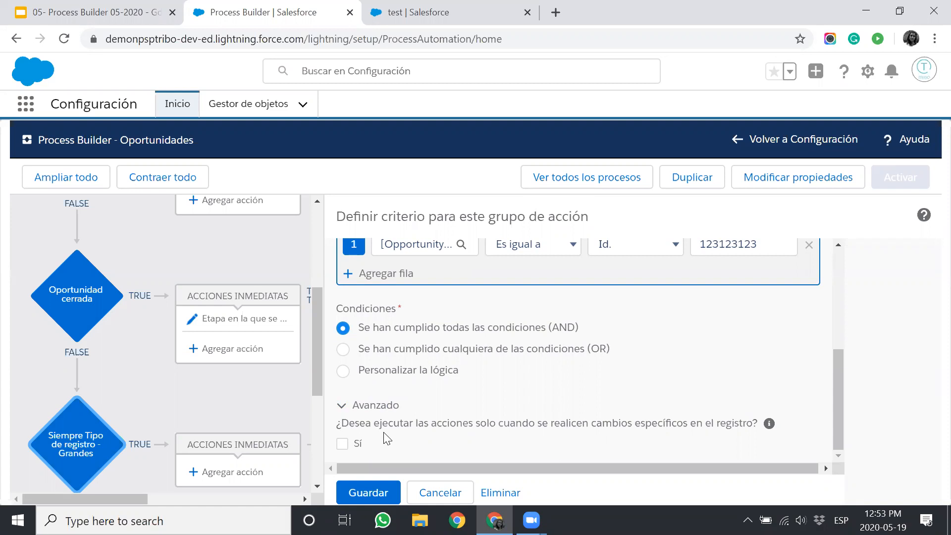
scroll(384, 431, "up", 1)
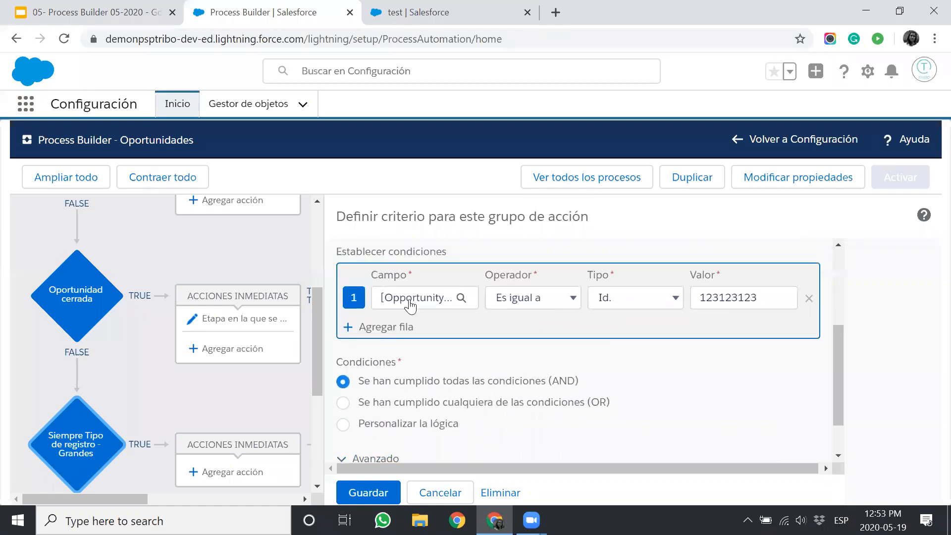
left_click(425, 295)
left_click(425, 314)
type("impo")
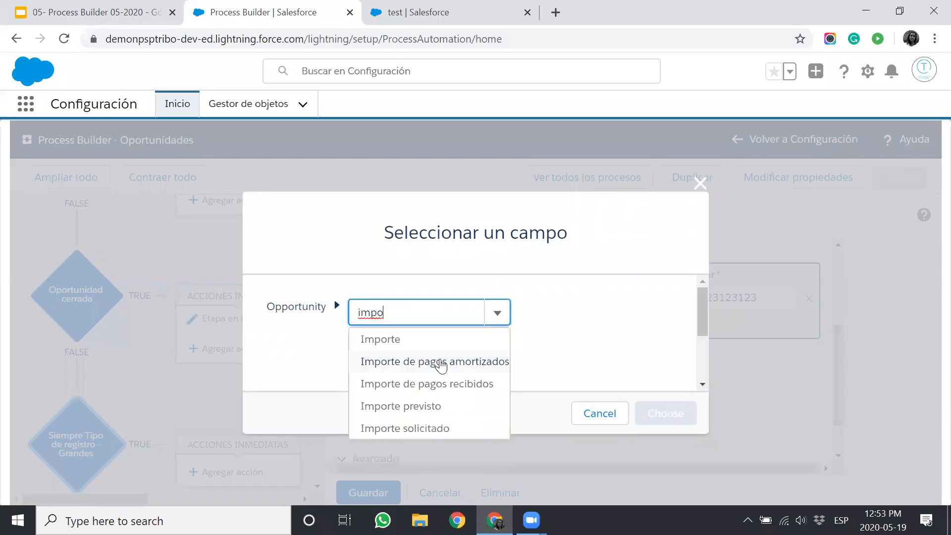
left_click(431, 340)
left_click(664, 412)
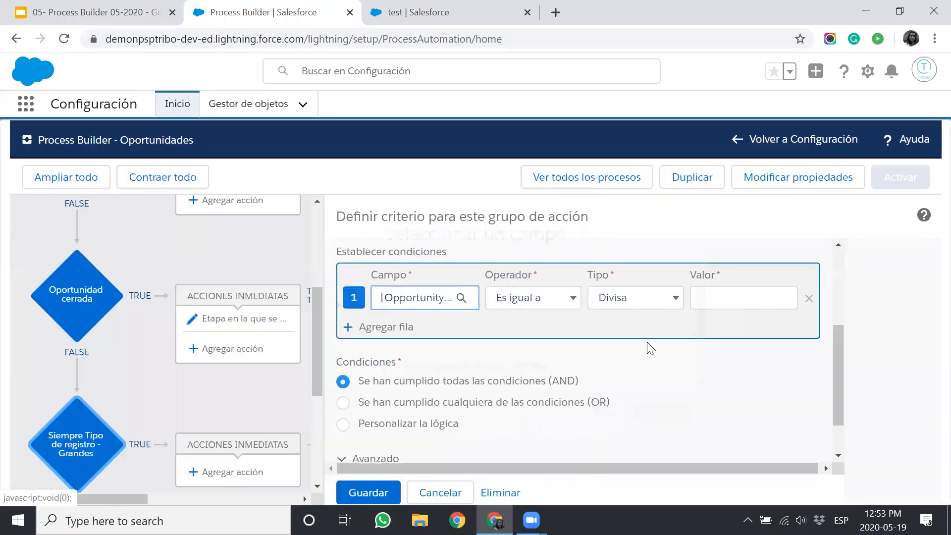
Step: Set the Importe condition's operator to Ha cambiado with the Boolean value True
left_click(567, 300)
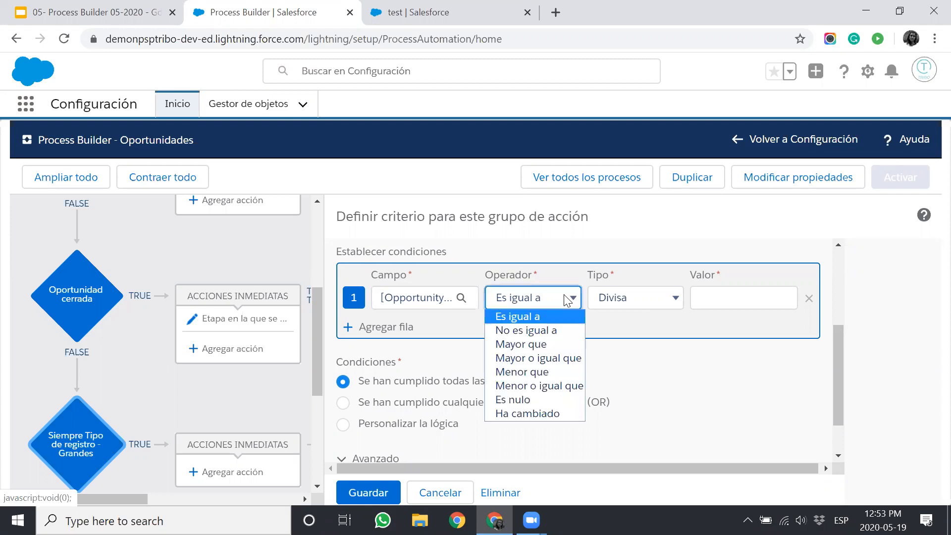
left_click(530, 413)
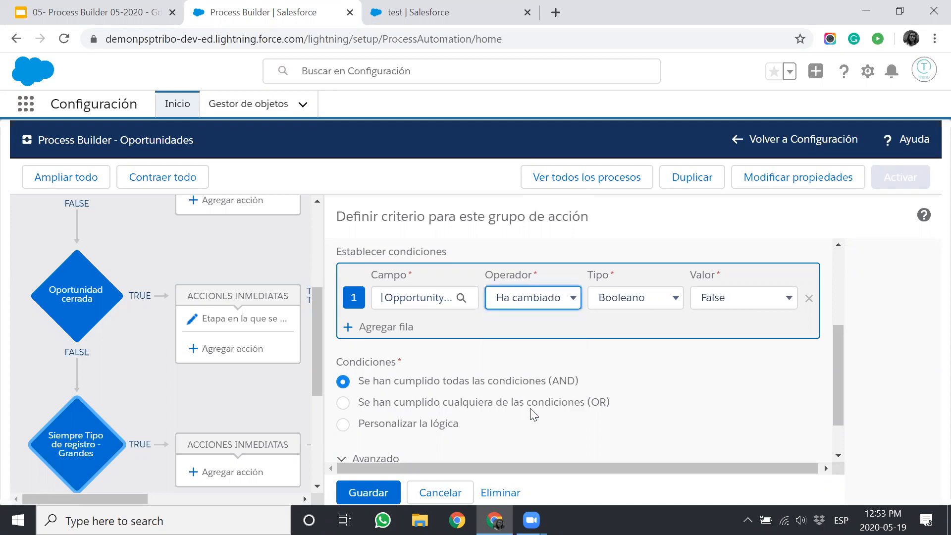
left_click(733, 297)
left_click(719, 315)
mouse_move(415, 304)
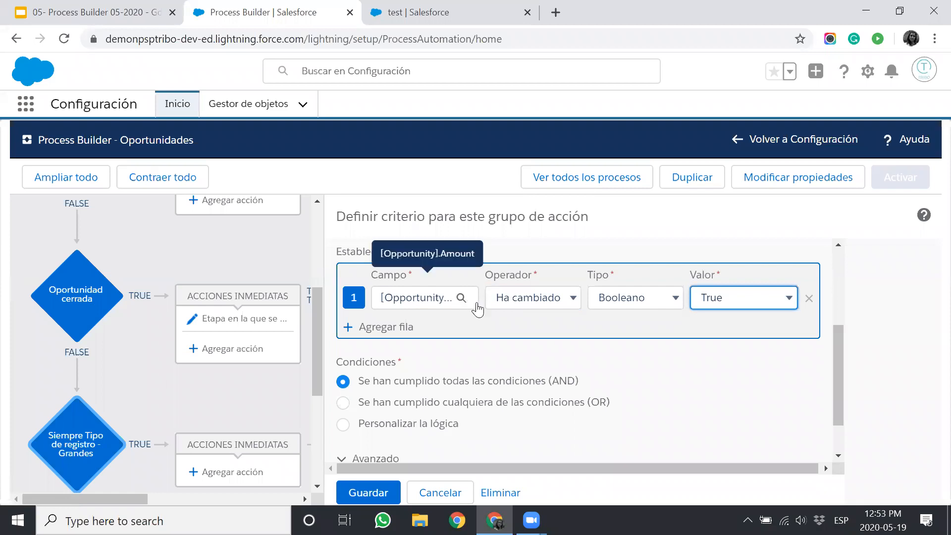
scroll(500, 304, "up", 1)
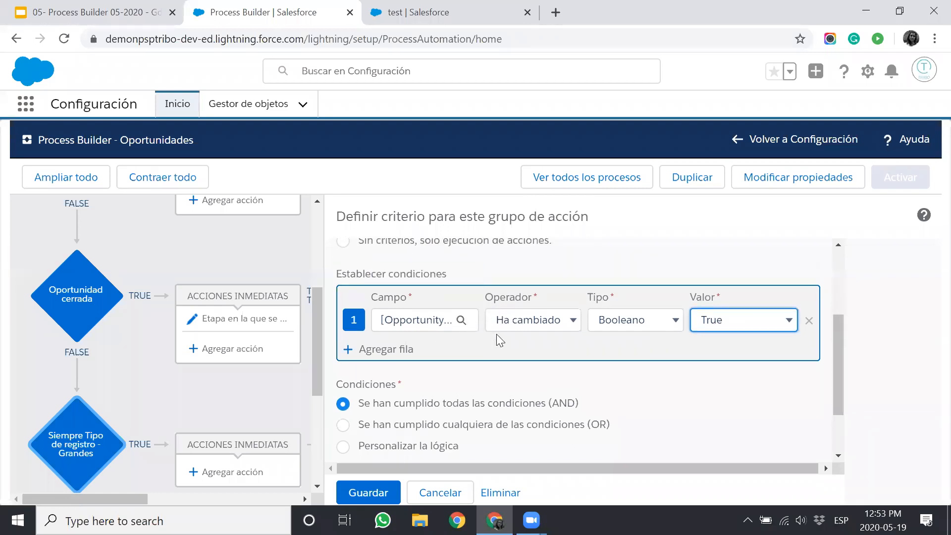
scroll(518, 321, "down", 2)
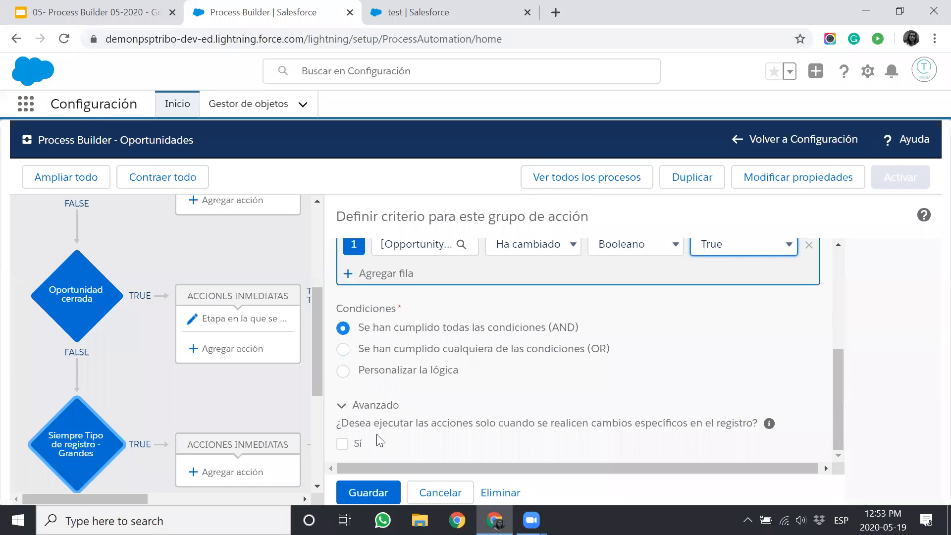
Step: Try to save the criterion with its actions restricted to running only when specific changes are made to the record
left_click(342, 444)
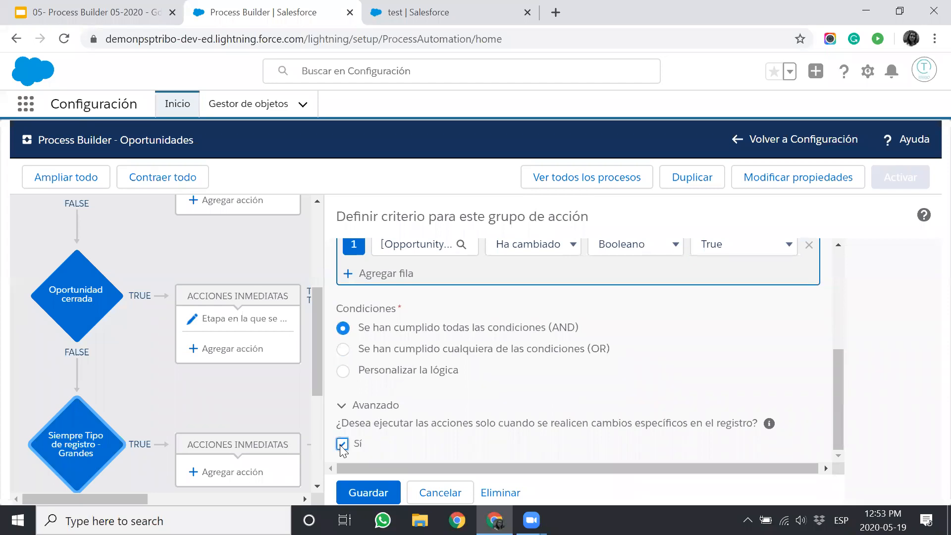
left_click(379, 490)
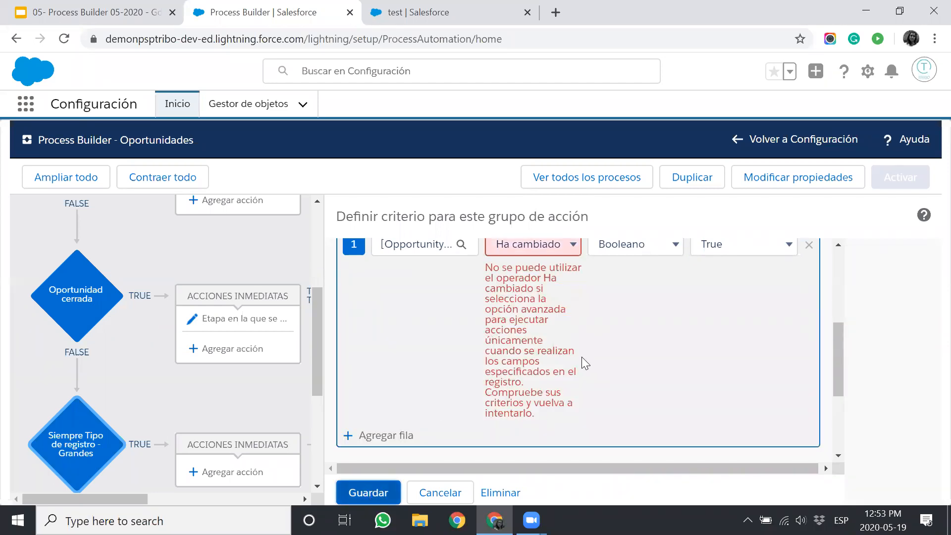
scroll(488, 397, "down", 3)
Step: Turn off the advanced option that runs actions only on specific record changes, and save the criterion
left_click(342, 443)
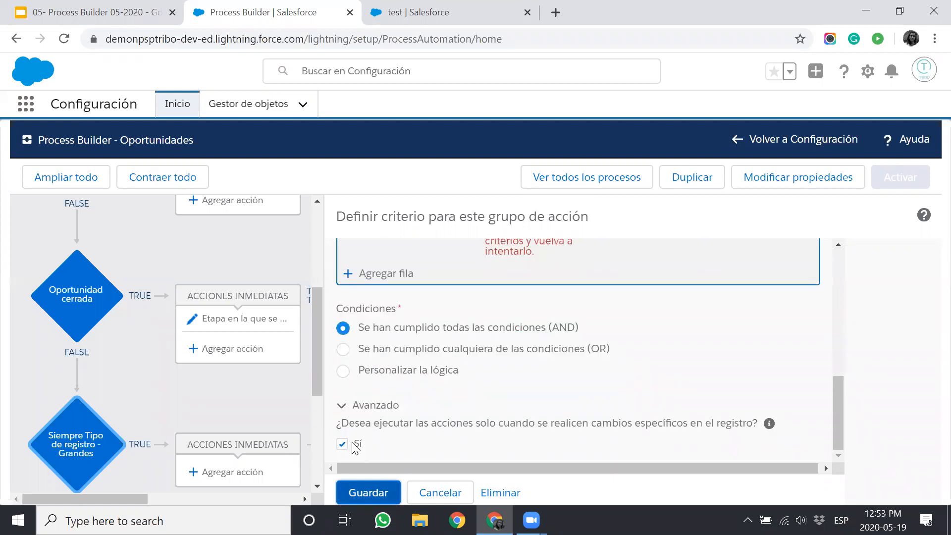
scroll(381, 445, "up", 5)
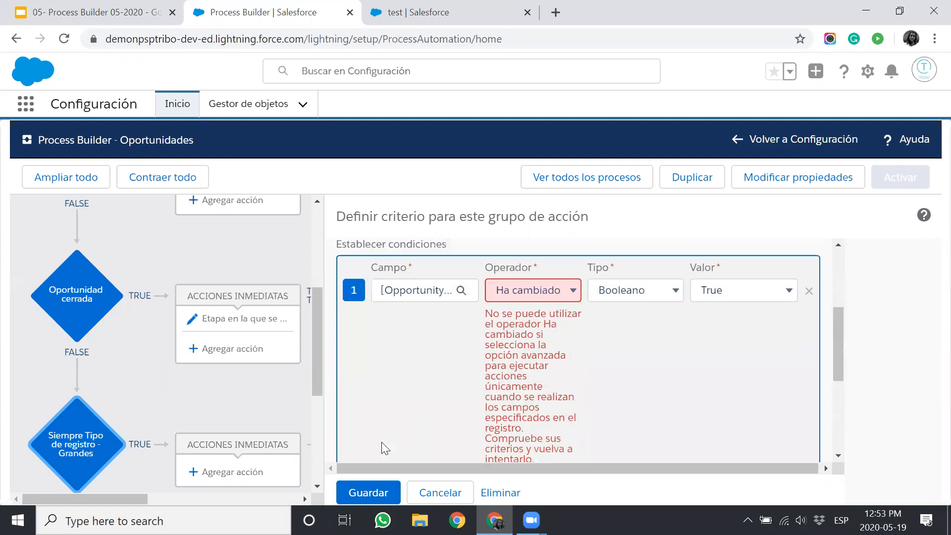
left_click(371, 494)
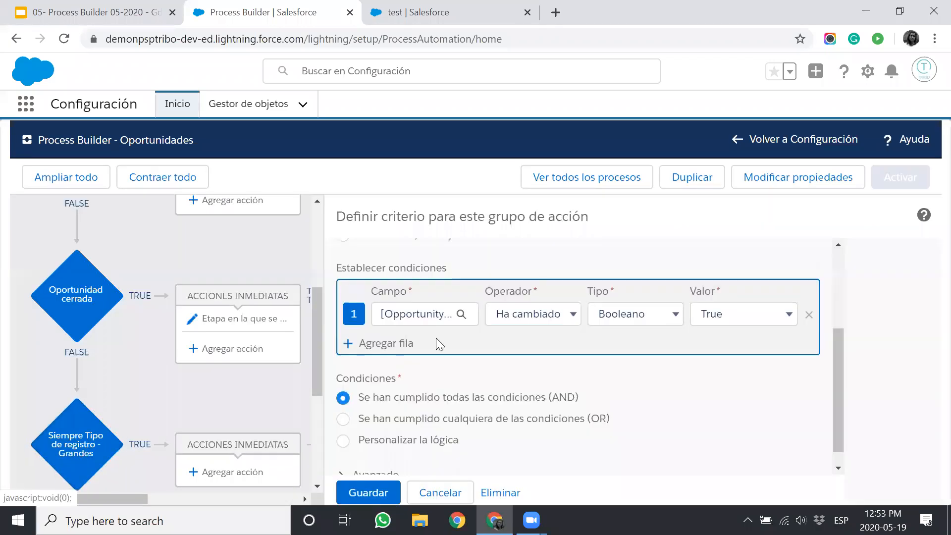
Step: Rename the record-type criterion as Cambia el monto
scroll(485, 376, "up", 3)
left_click(440, 289)
double_click(441, 288)
key("ctrl+a")
type("Cambia el monto")
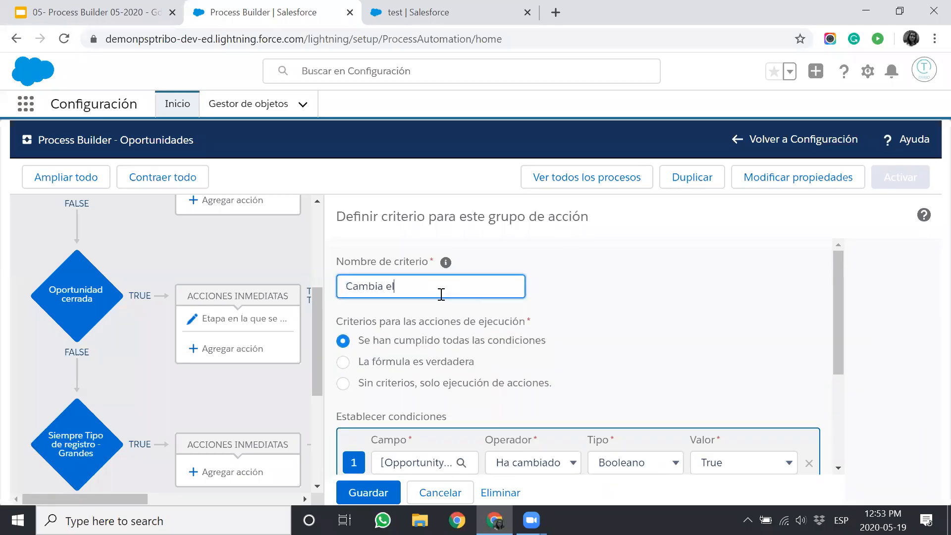
left_click(550, 378)
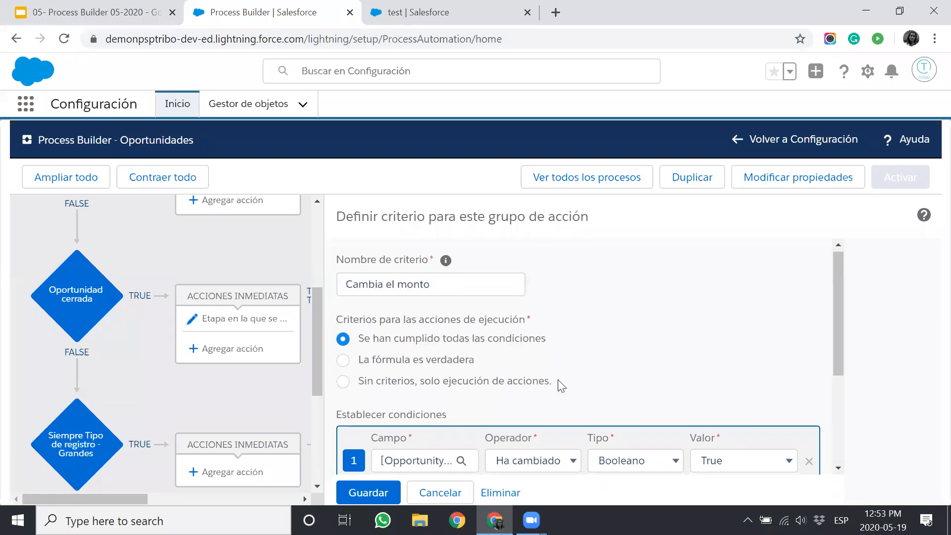
Step: Review the criterion's changed-amount condition together with its advanced option for specific record changes
scroll(555, 379, "down", 2)
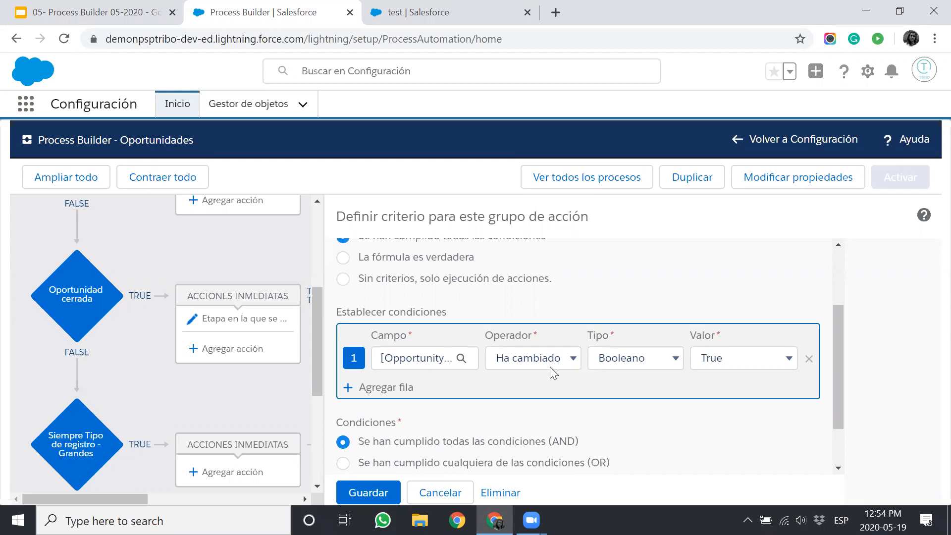
scroll(446, 419, "down", 1)
left_click(371, 456)
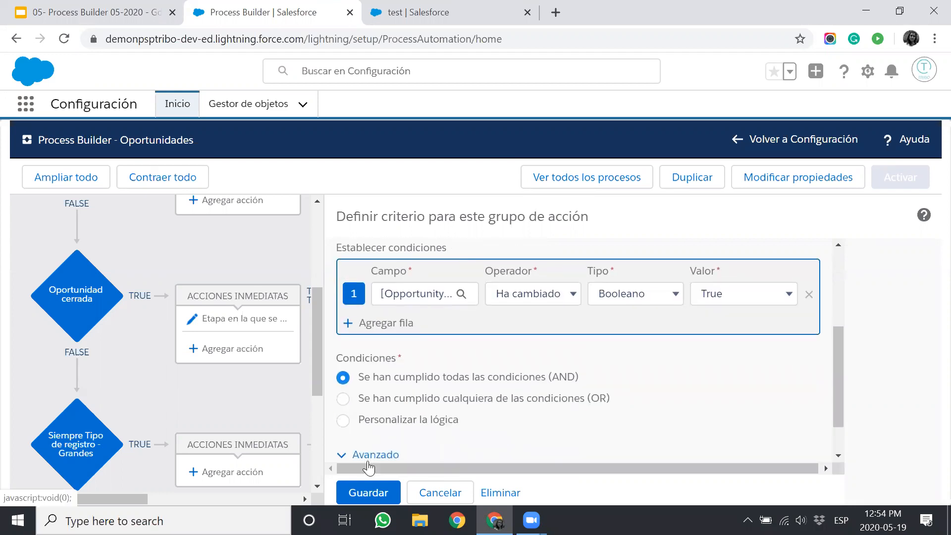
scroll(444, 365, "up", 2)
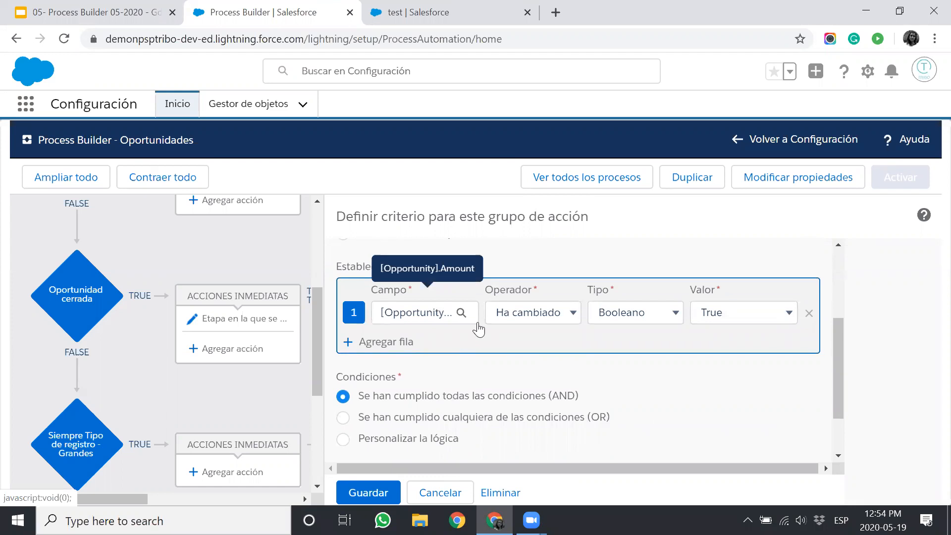
scroll(478, 329, "down", 1)
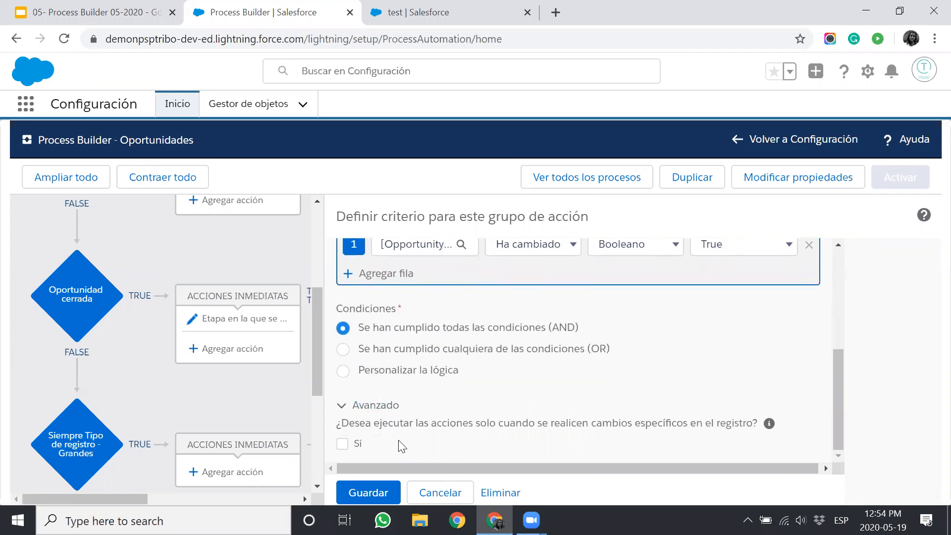
left_click(369, 424)
left_click(654, 49)
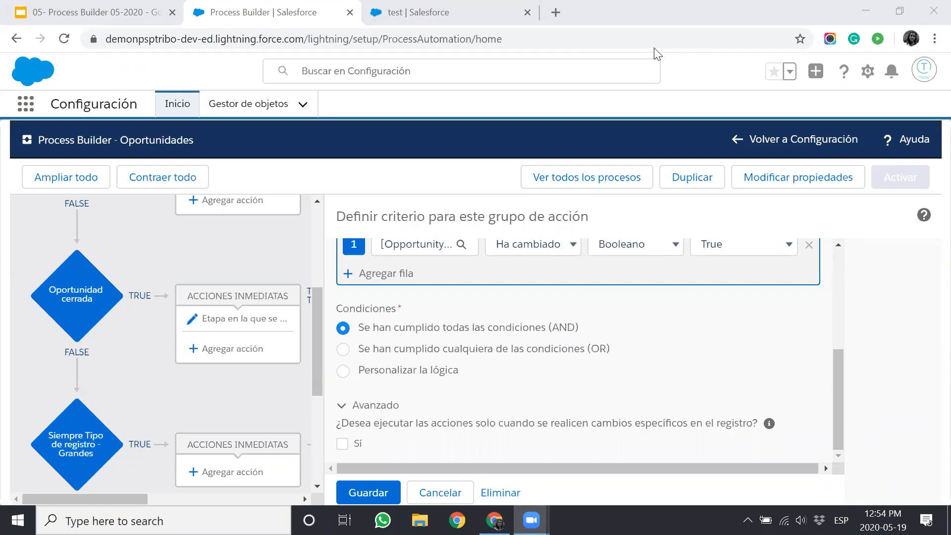
Step: Examine the decisions, record updates and available elements of the flow Actualización campañas de interés - V2 in Flow Builder
left_click(202, 21)
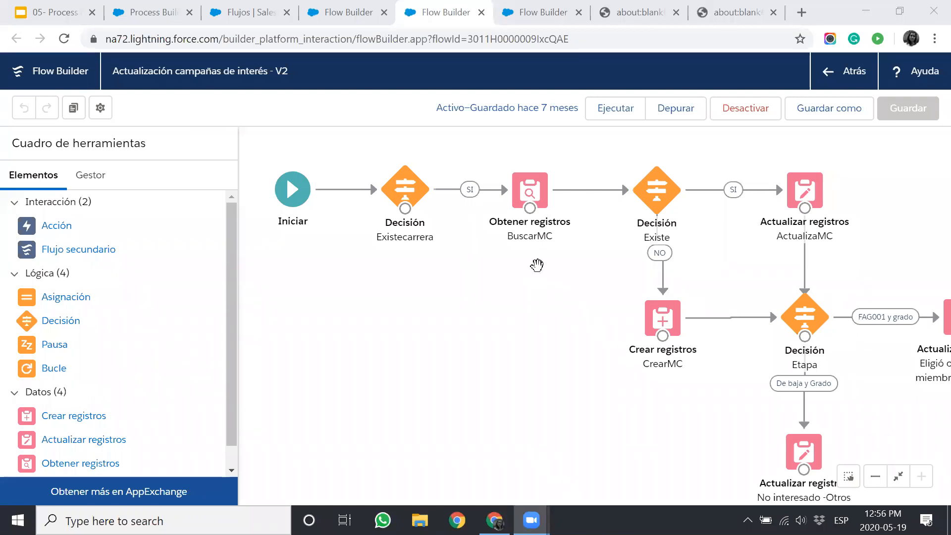
left_click_drag(514, 295, 494, 303)
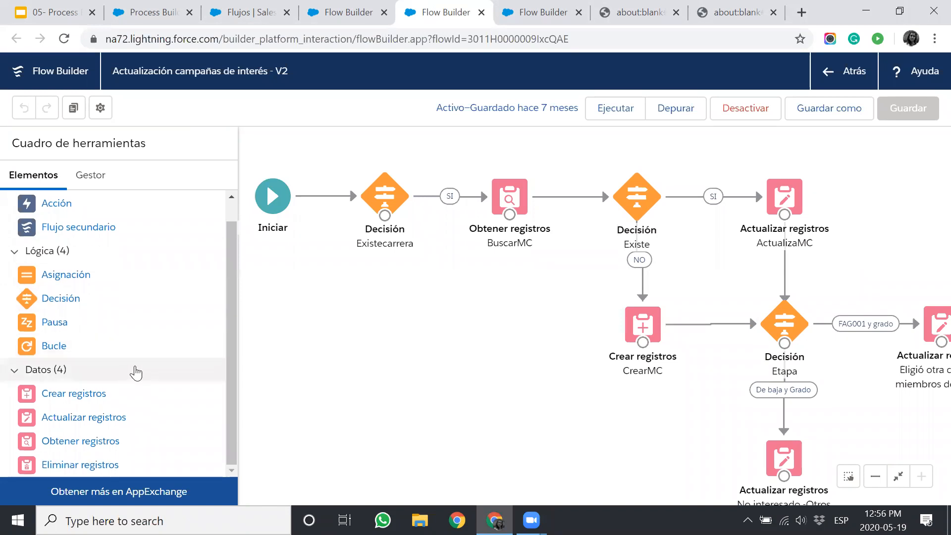
scroll(132, 371, "up", 1)
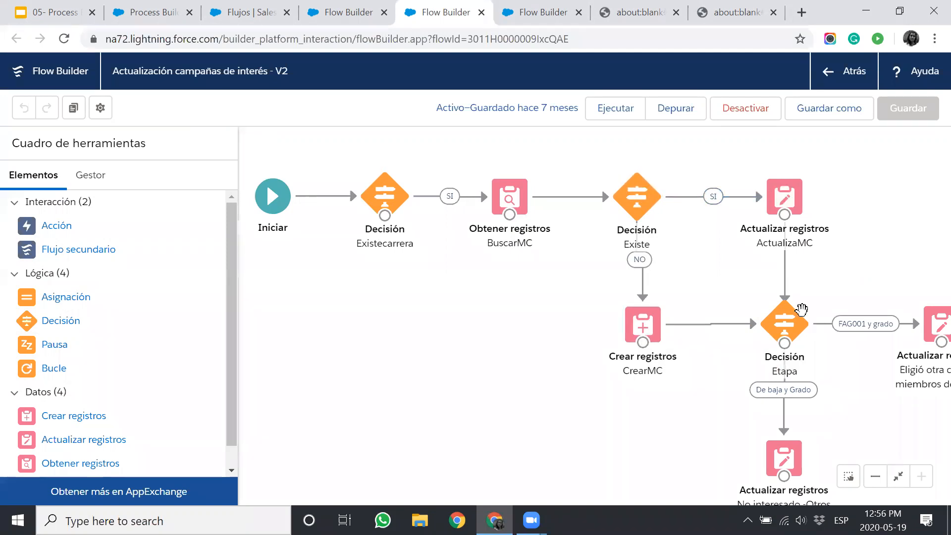
left_click_drag(841, 363, 750, 326)
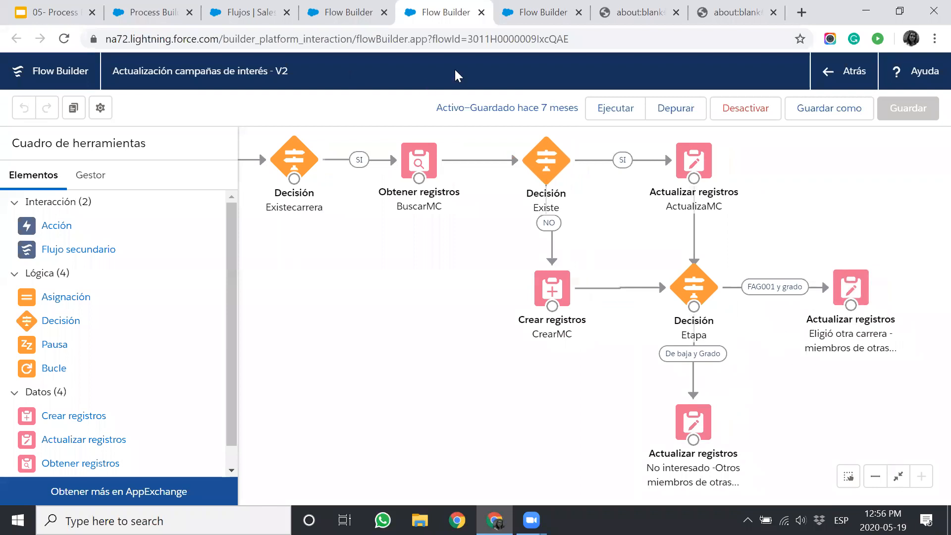
Step: Compare the flows Flujo de acreditación - V2, Afiliación a Empleado - V1 and Actualización campañas de interés - V2, and return to the Oportunidades process
left_click(515, 20)
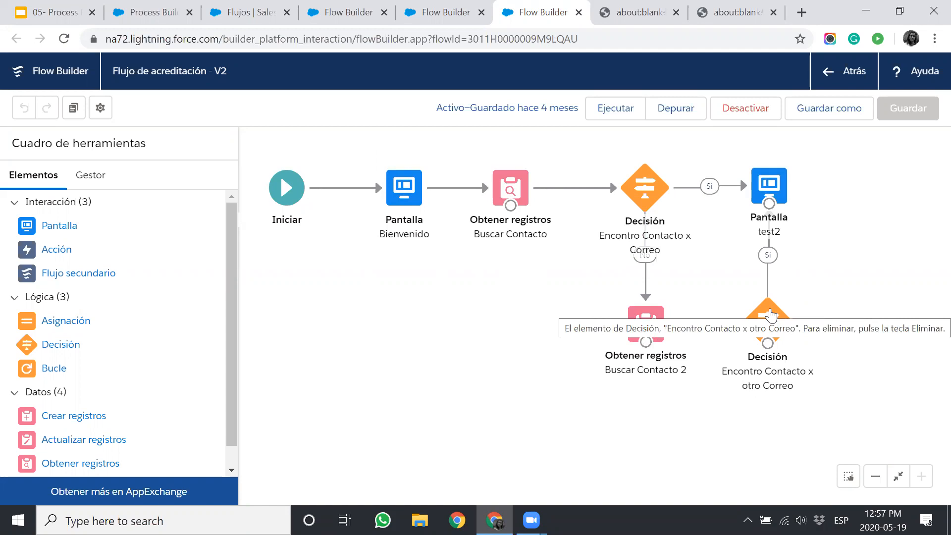
left_click(614, 23)
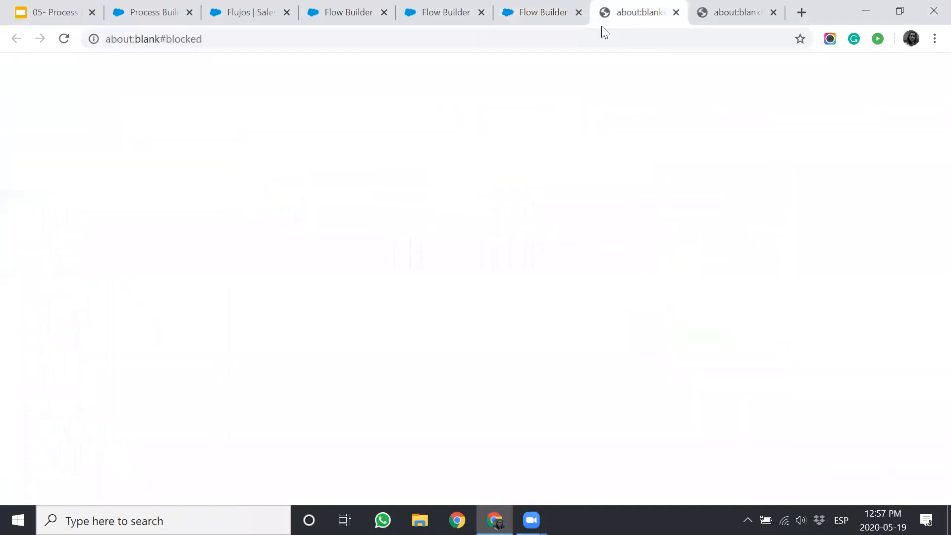
left_click(349, 14)
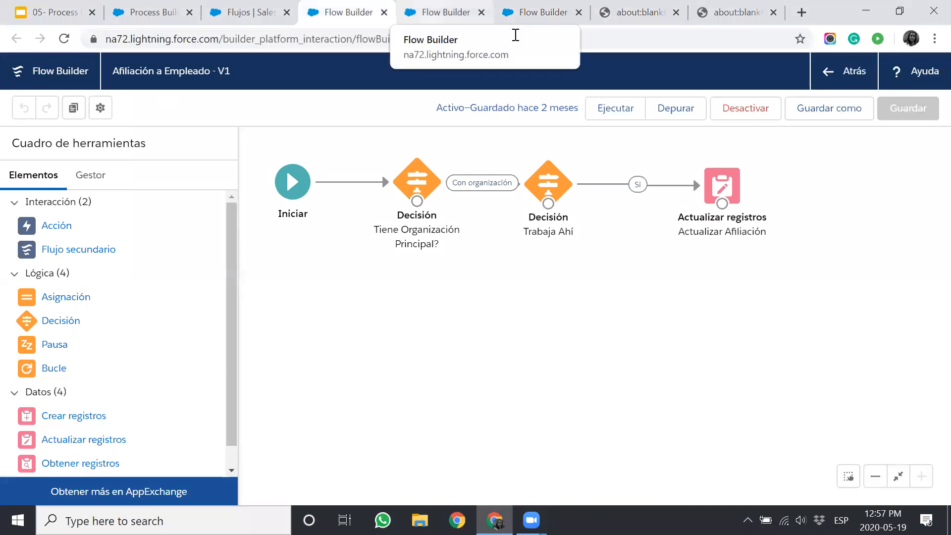
left_click(446, 13)
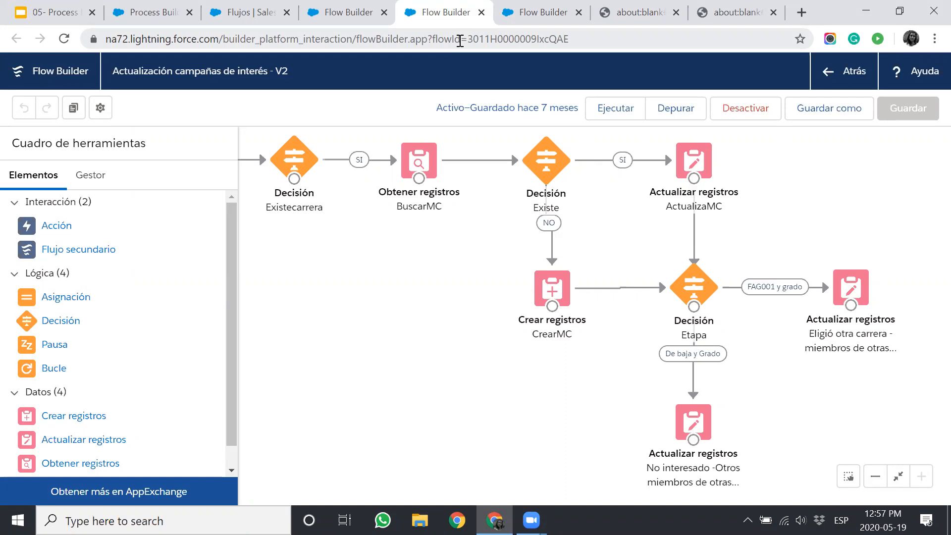
left_click(160, 14)
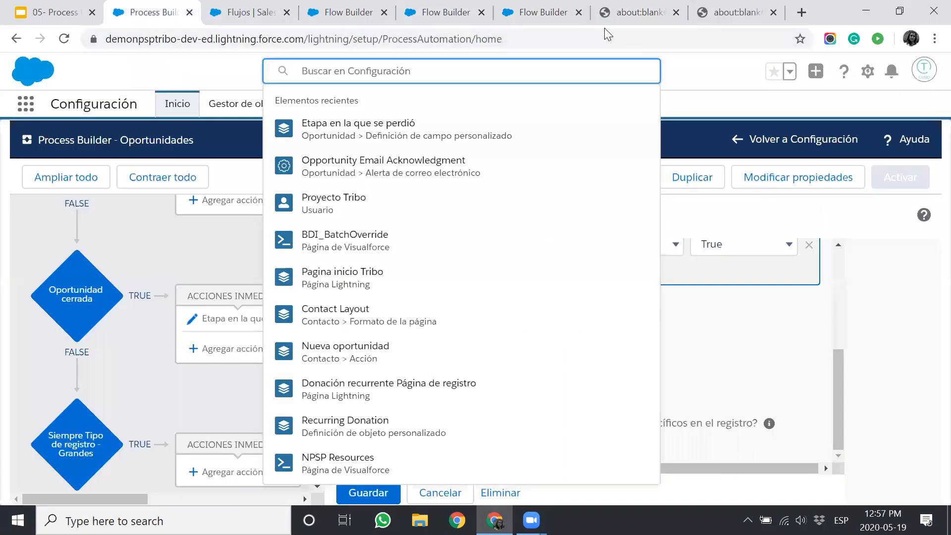
left_click(711, 88)
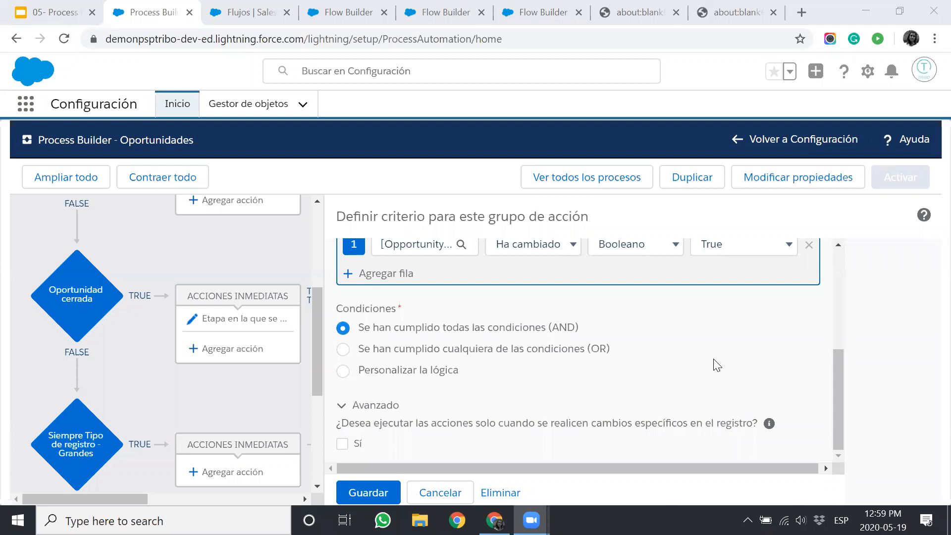
Step: Switch to the Google Slides deck 05- Process Builder 05-2020 and present slide 24, LATAM OFFICE HOURS
left_click(60, 13)
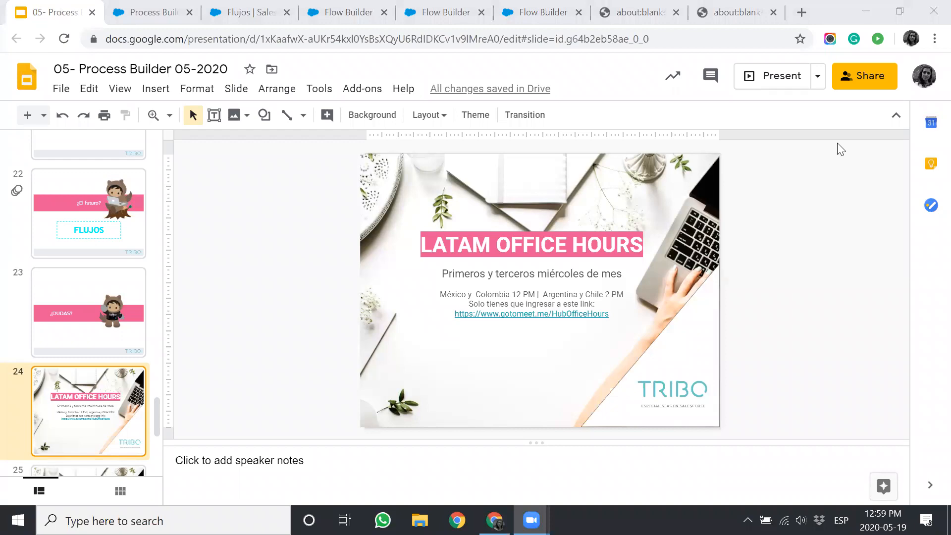
left_click(780, 77)
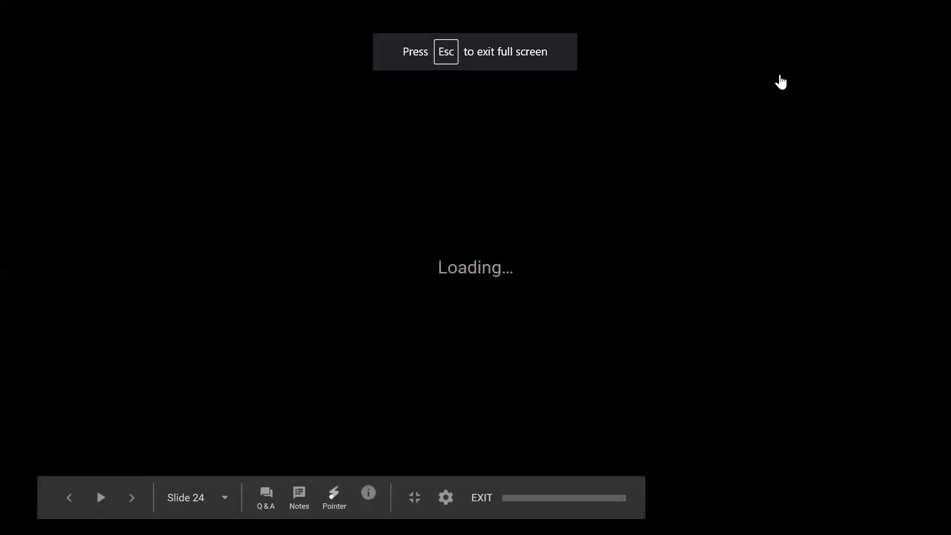